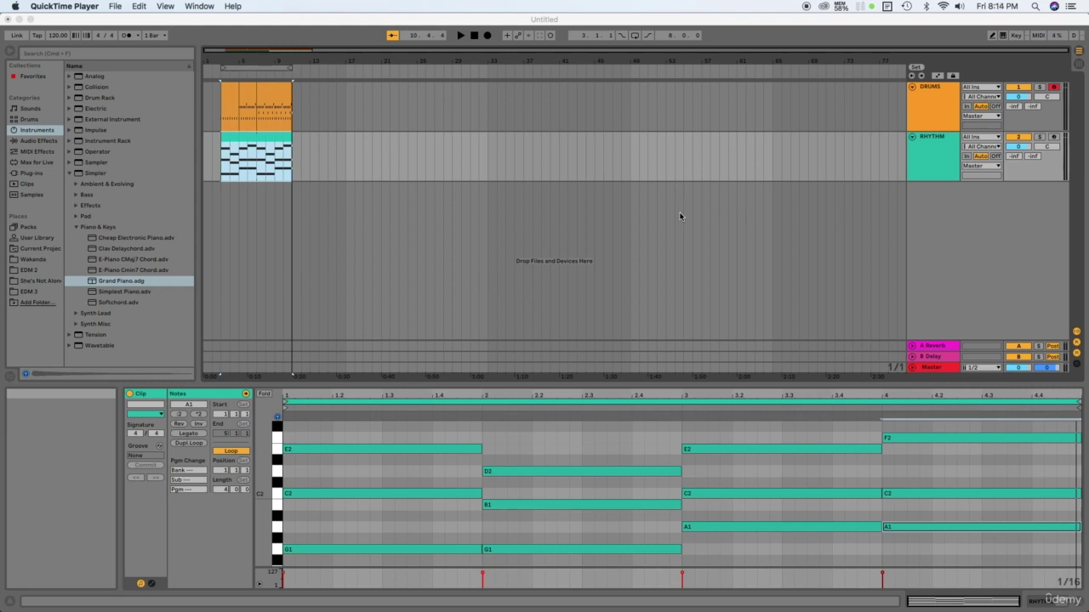
right_click(934, 205)
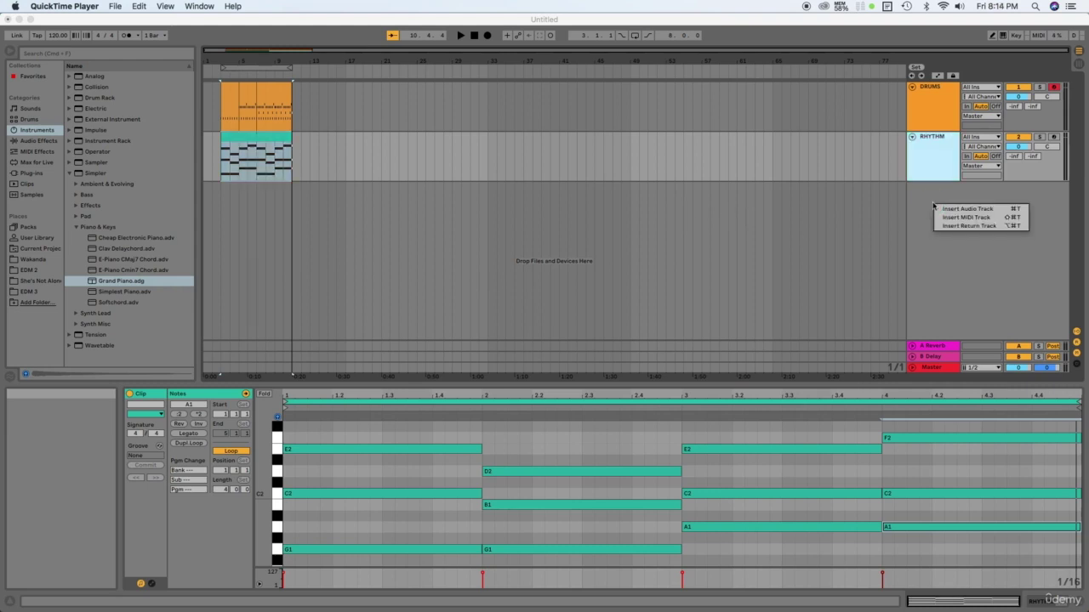
click(956, 219)
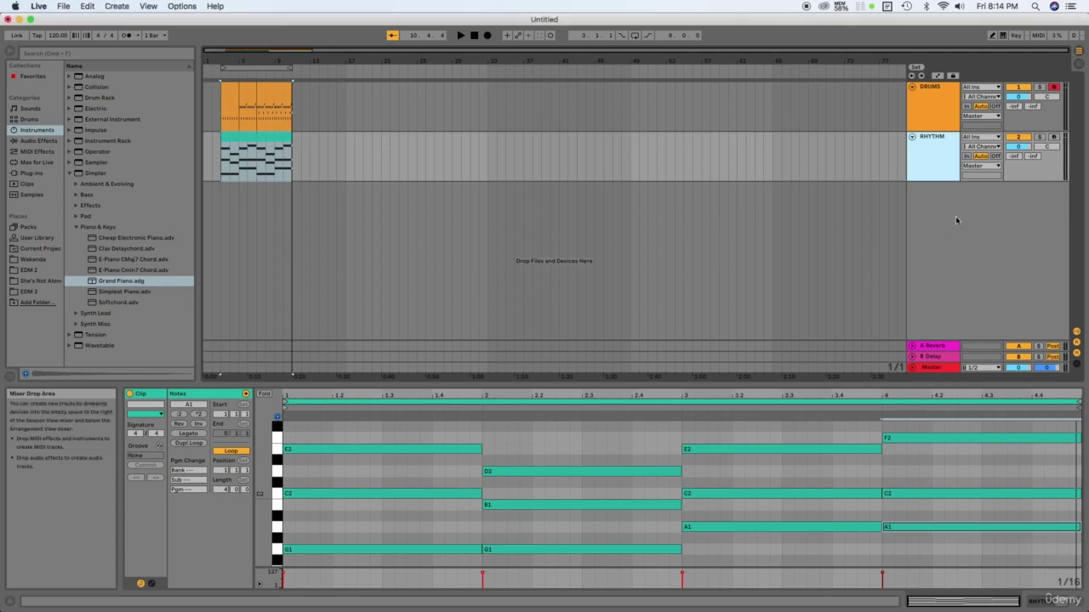
right_click(956, 219)
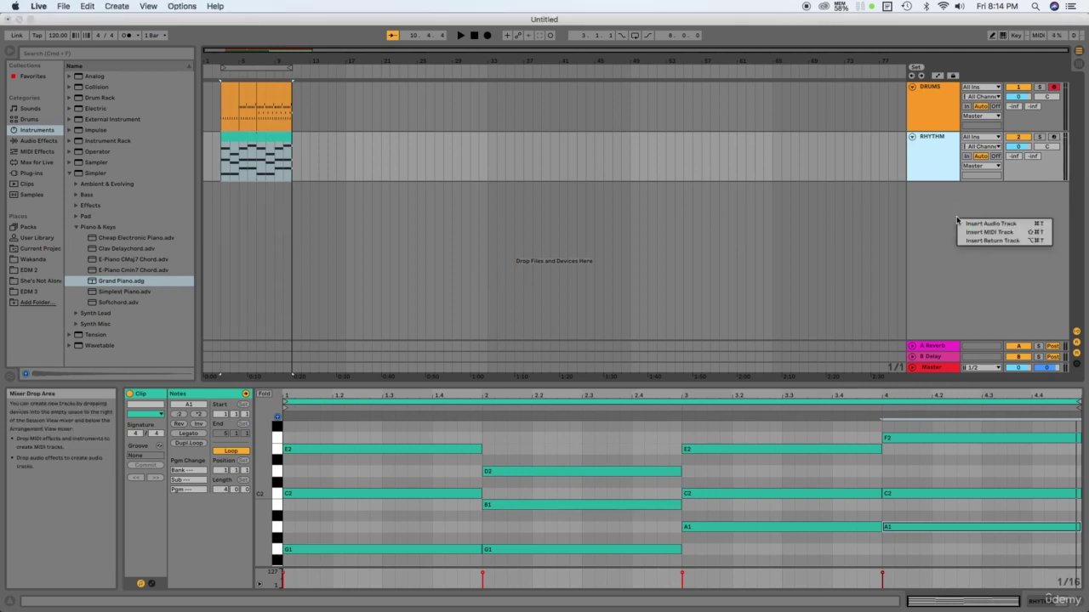
click(969, 233)
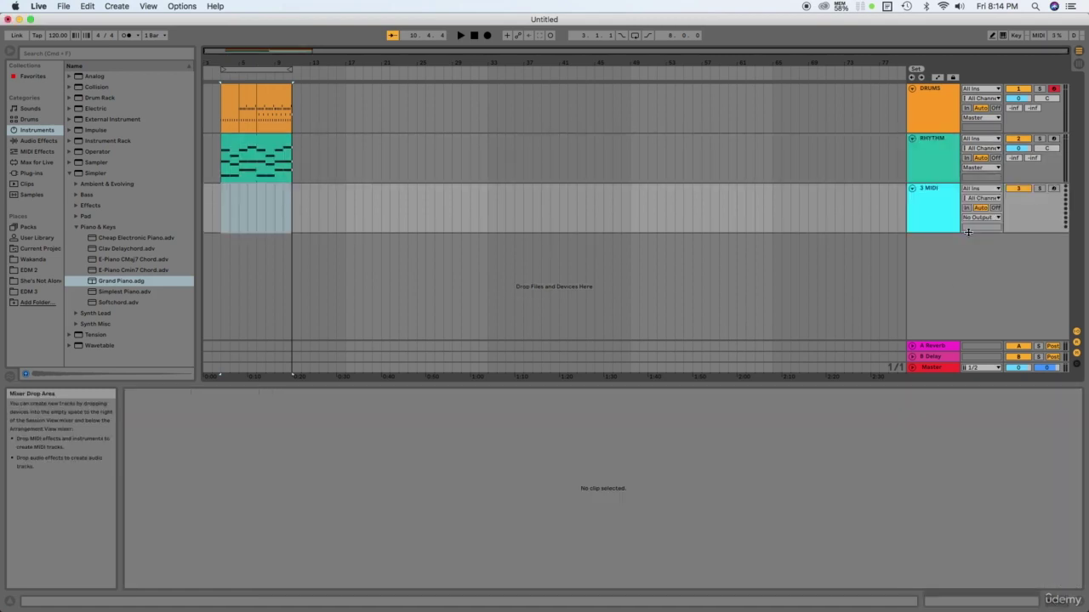
right_click(934, 192)
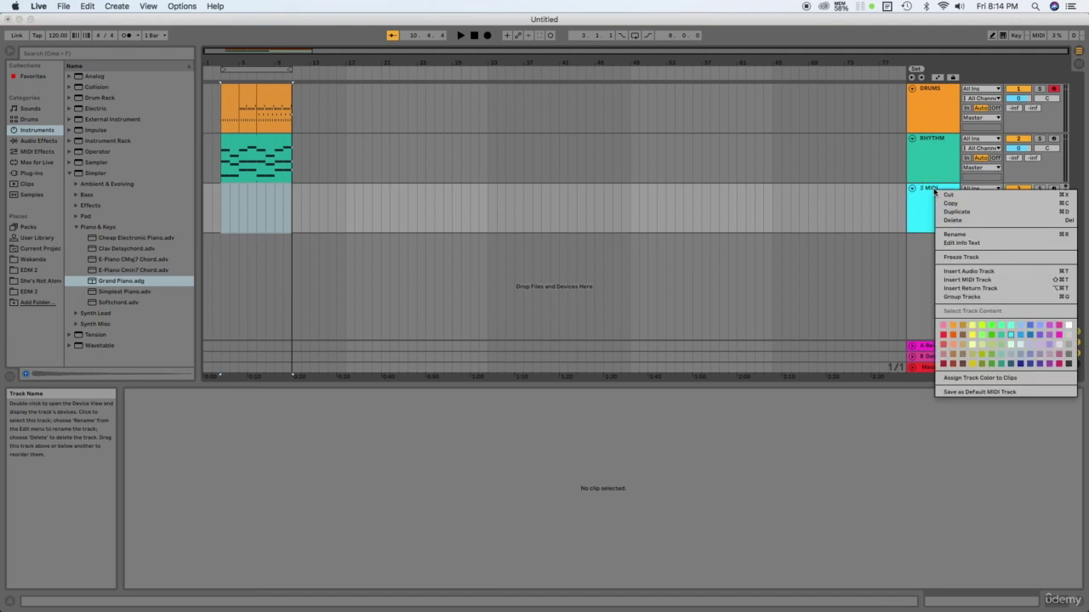
click(966, 235)
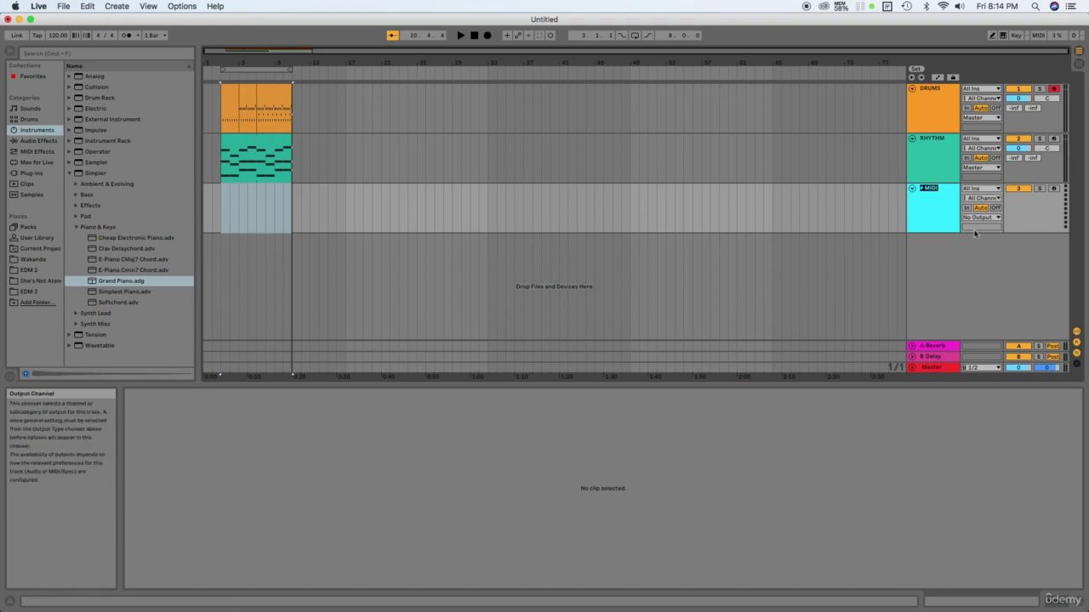
right_click(938, 214)
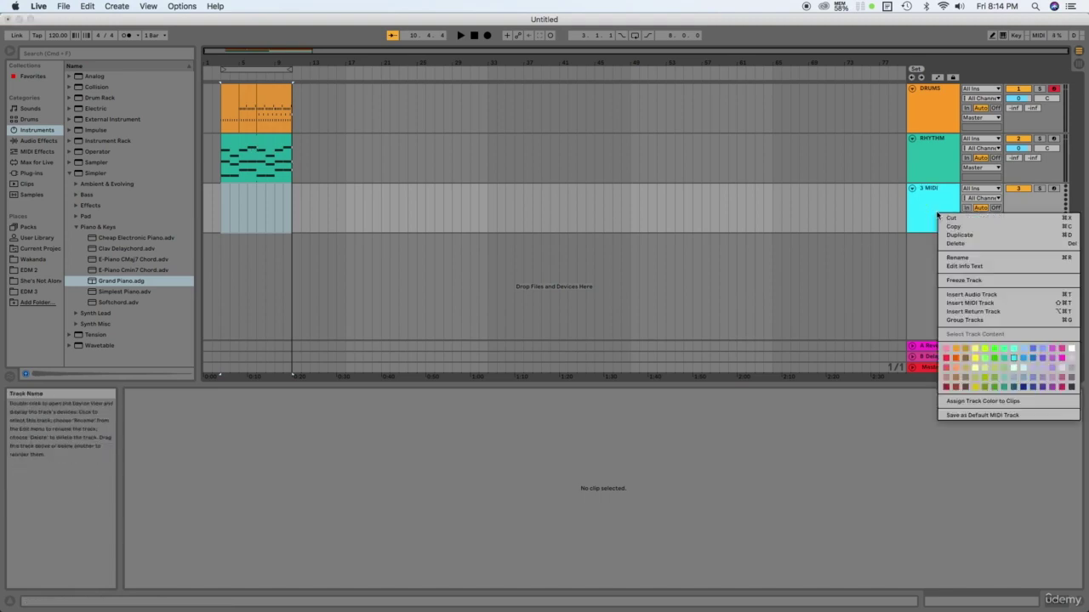
click(961, 246)
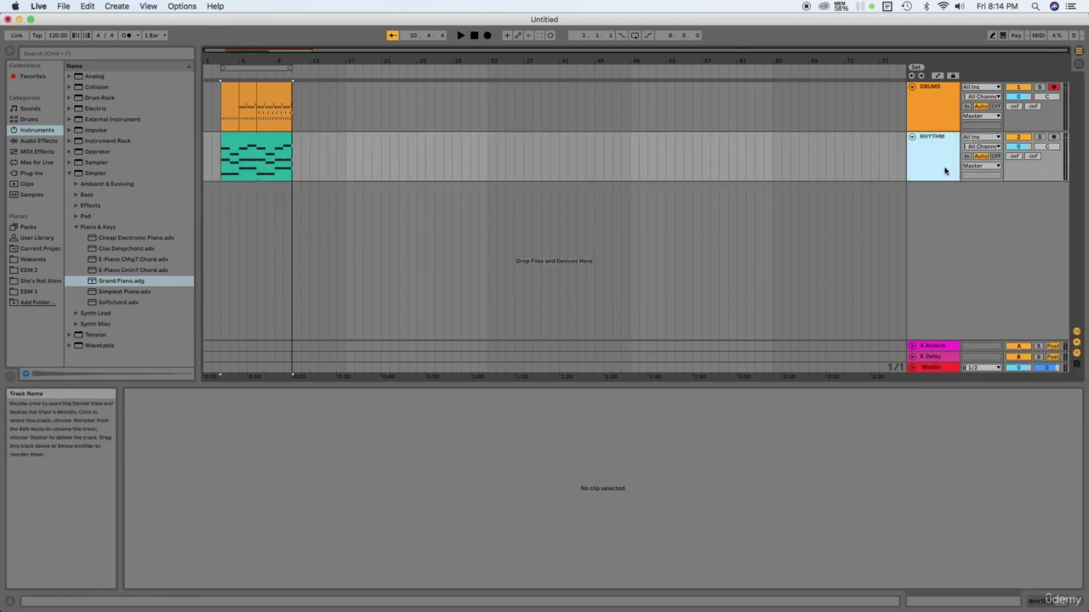
Duplicate the RHYTHM track together with its clip and rename the copy LEAD.
right_click(937, 167)
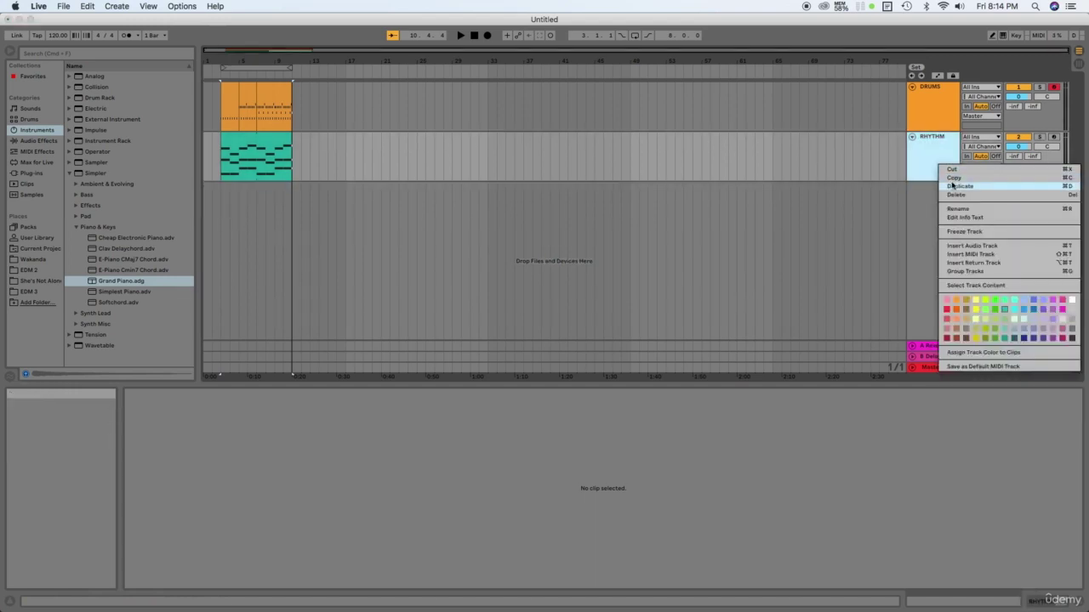
click(957, 186)
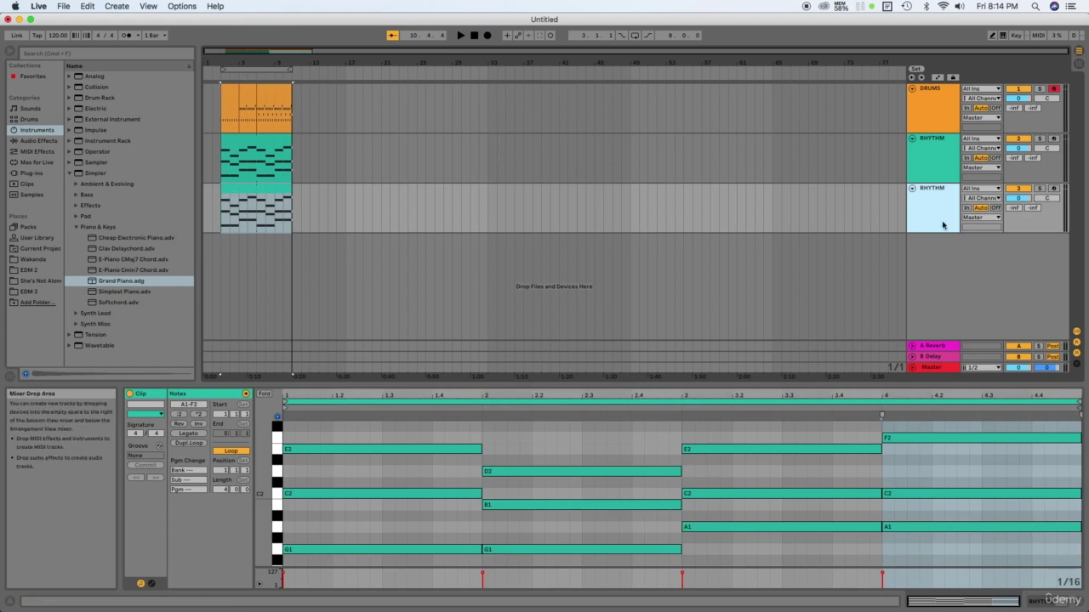
right_click(940, 189)
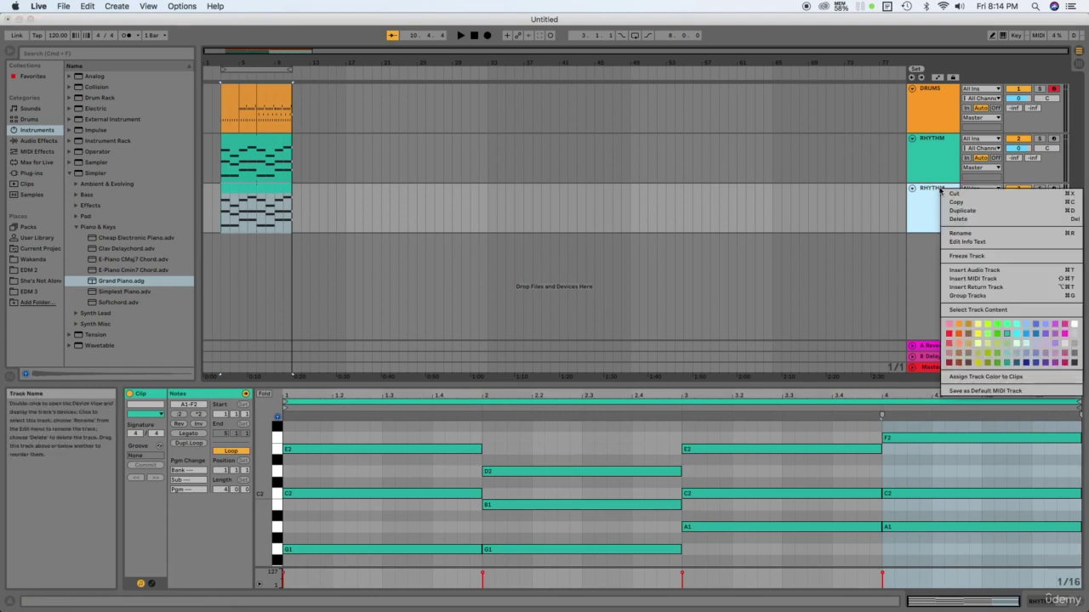
click(962, 233)
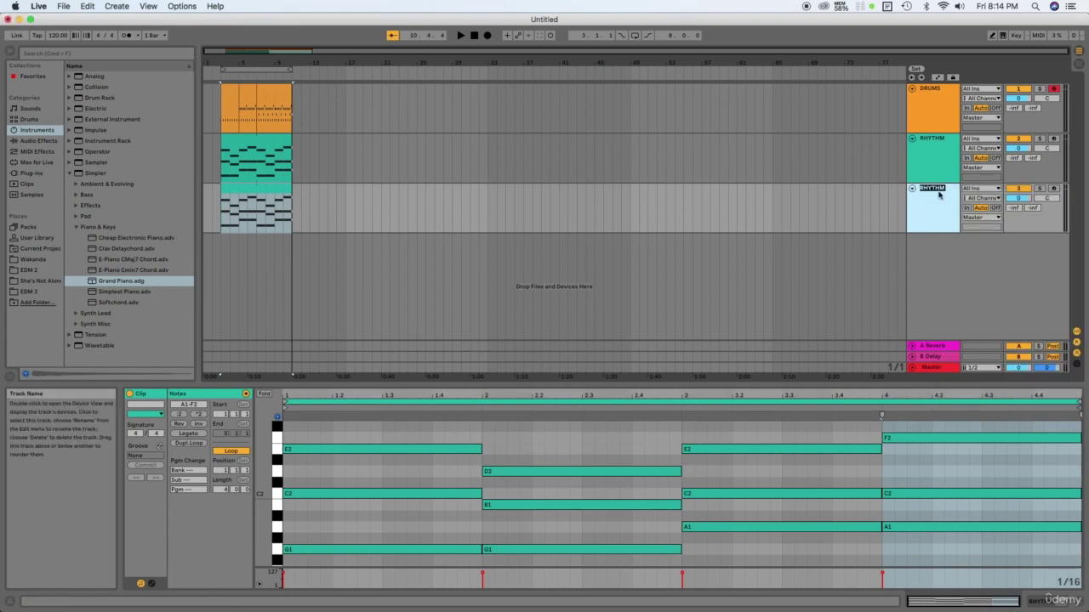
text(lead)
key(super+a)
text(LEAD)
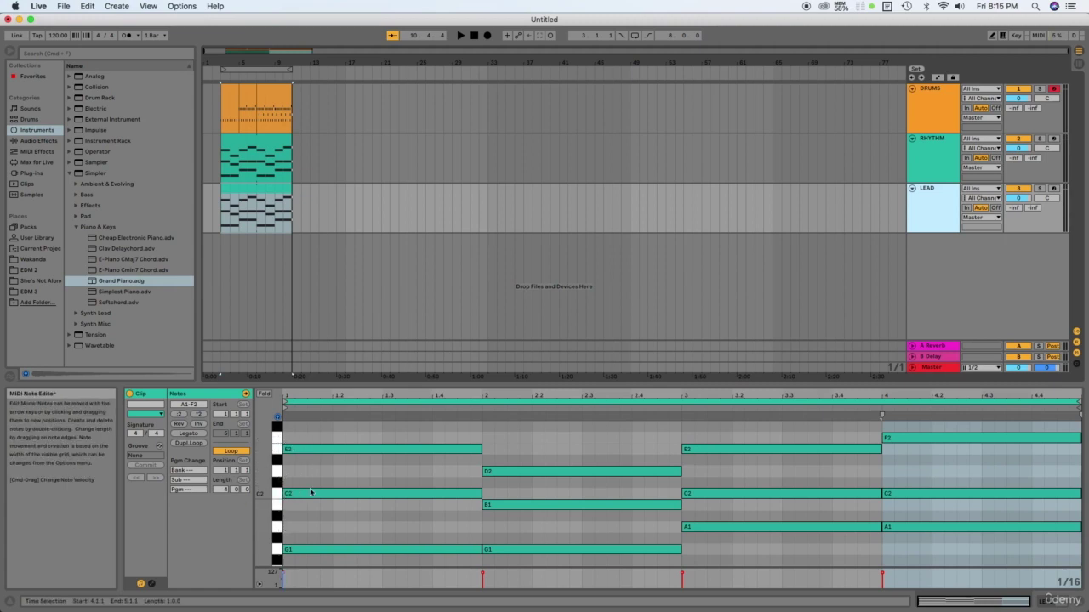
Enlarge the clip's note editor so that more pitch rows of the LEAD chords are shown.
scroll(310, 493, up, 2)
scroll(311, 493, down, 2)
scroll(310, 492, down, 1)
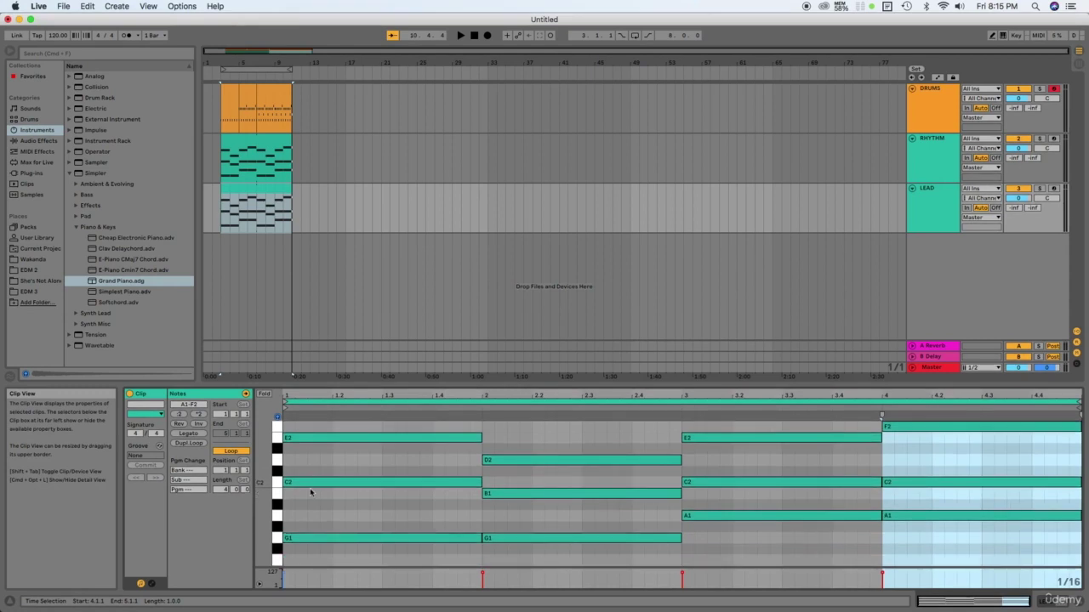
scroll(310, 493, up, 2)
scroll(311, 492, down, 2)
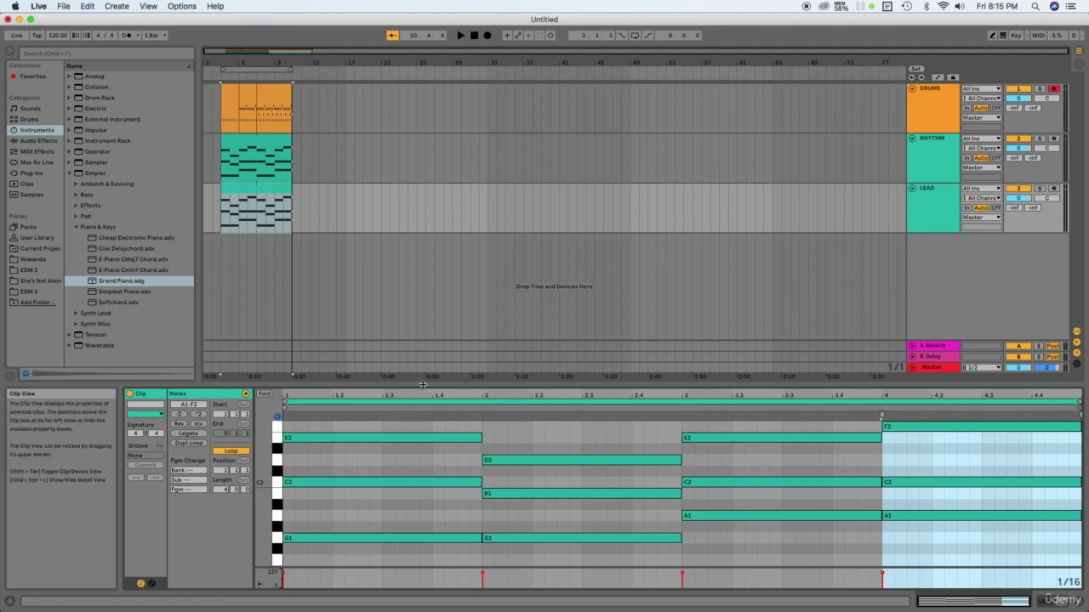
drag(422, 385, 433, 306)
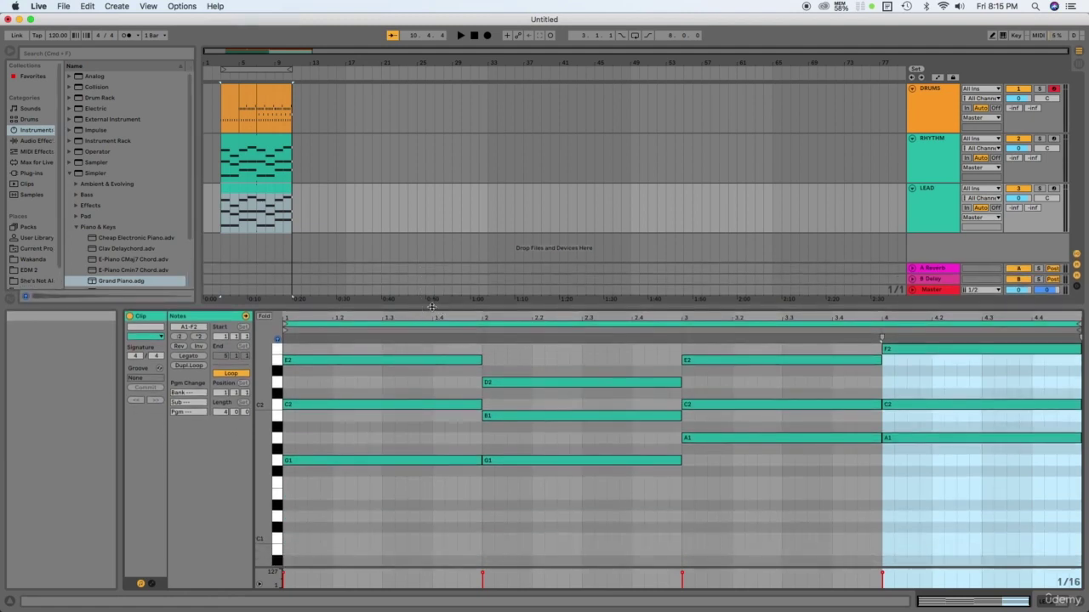
scroll(433, 422, up, 3)
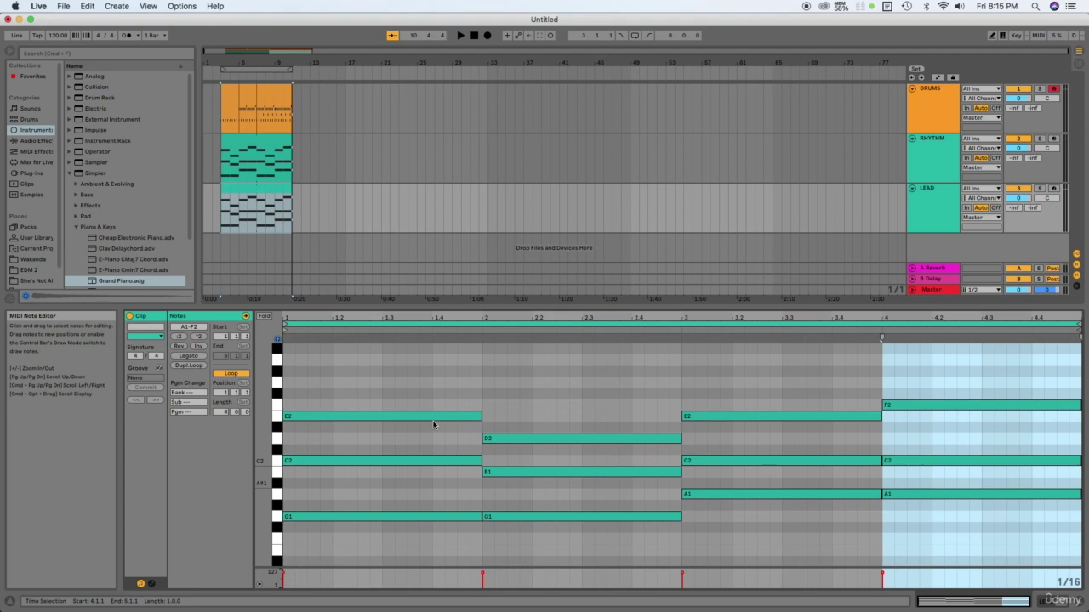
Examine the LEAD clip's four chords by selecting the notes of each one in turn, and finally clear the selection.
click(418, 378)
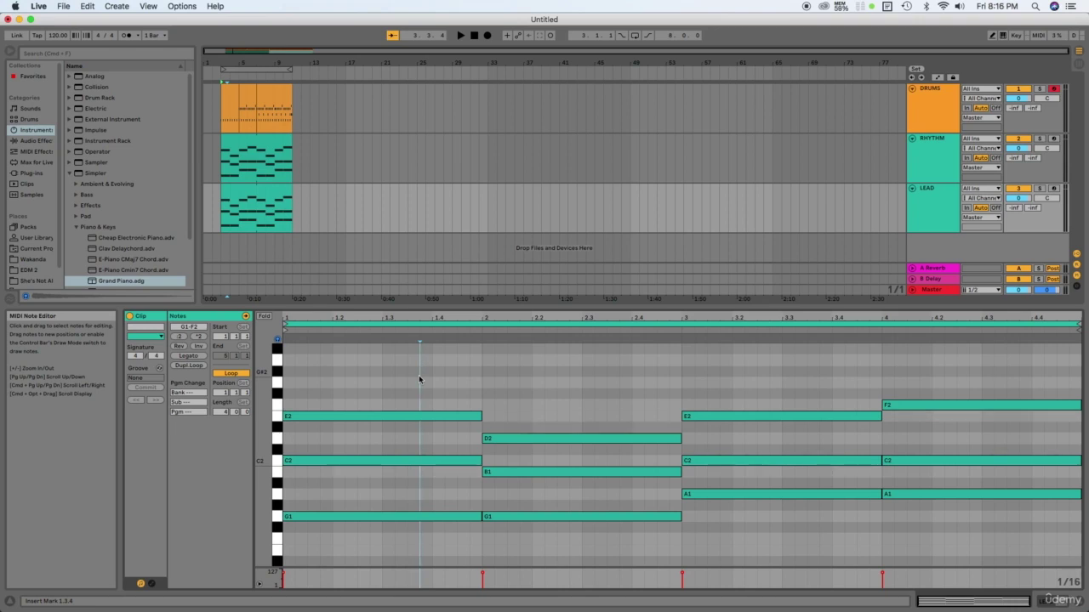
drag(419, 379, 423, 535)
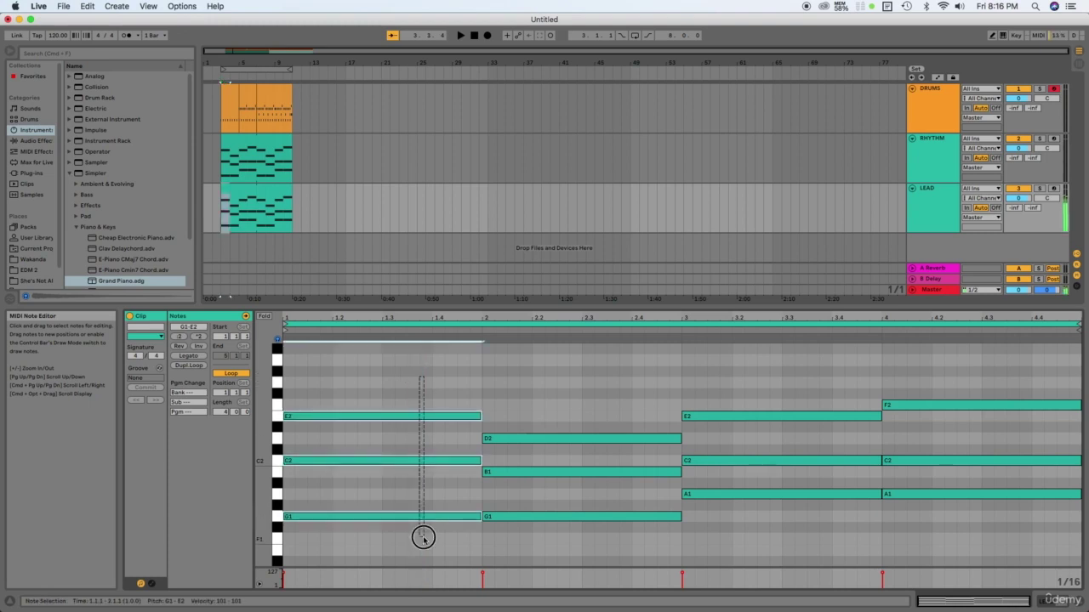
drag(558, 379, 583, 537)
drag(763, 374, 799, 553)
drag(1008, 374, 1014, 551)
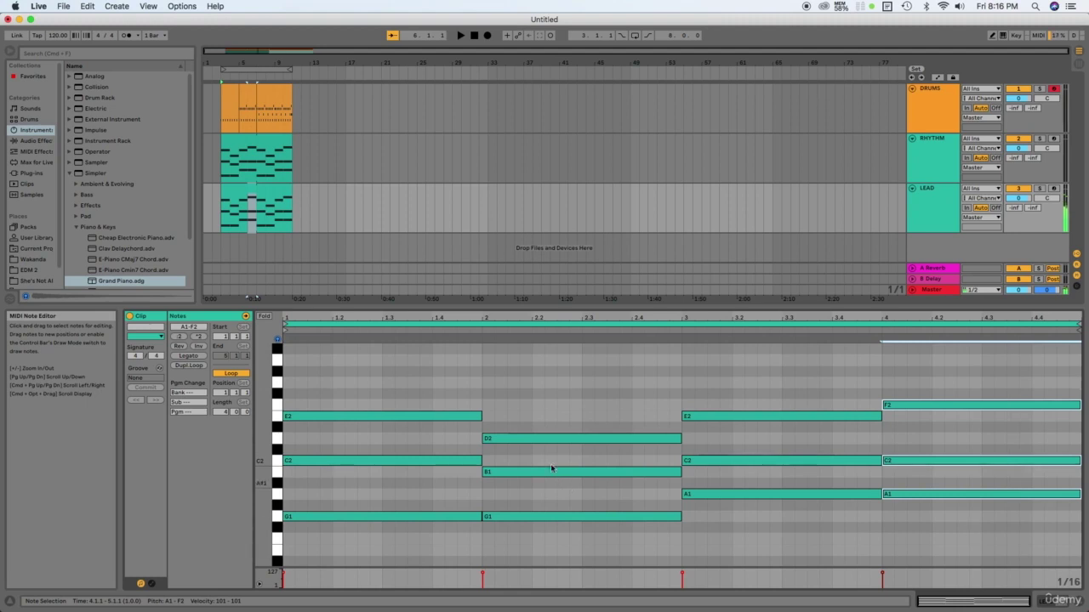
mouse_move(442, 393)
mouse_down()
mouse_move(431, 584)
mouse_move(443, 558)
mouse_up()
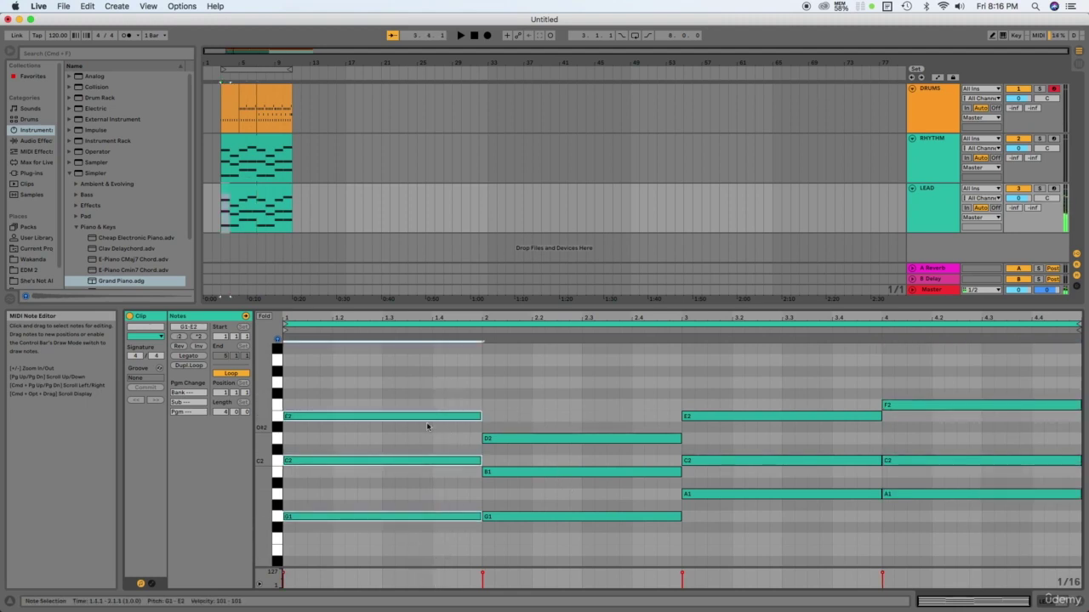
click(408, 372)
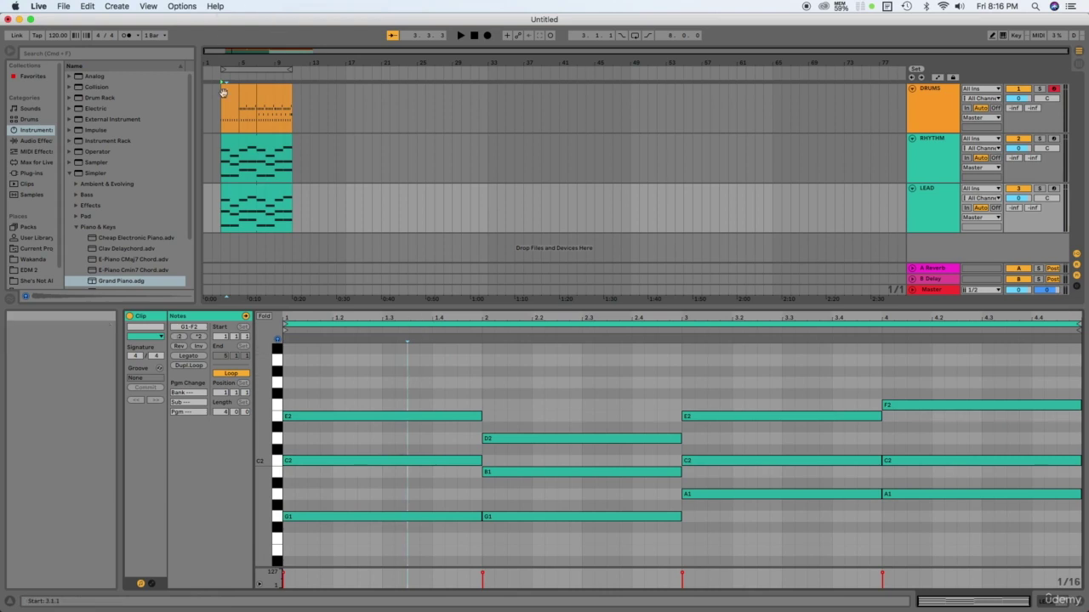
Shorten the arrangement loop to the four bars starting at bar 7 and turn looping on.
drag(224, 74, 256, 73)
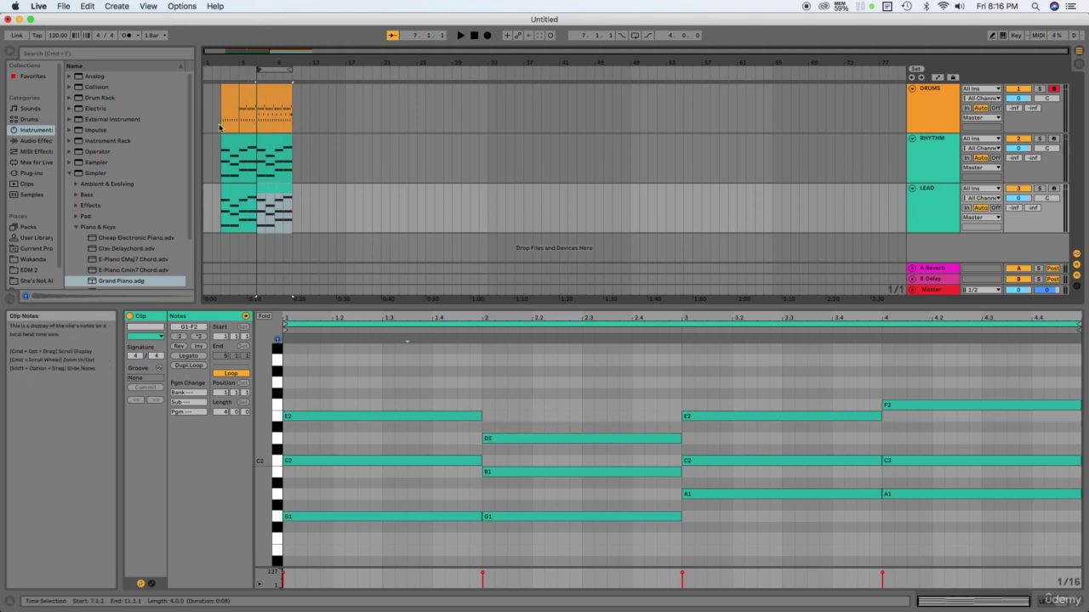
click(257, 69)
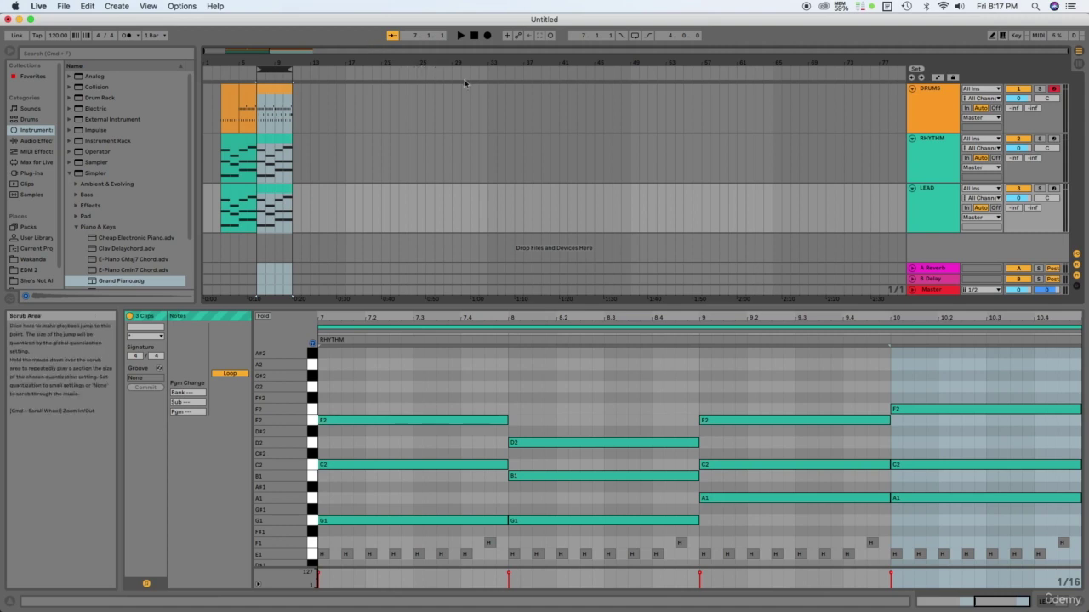
click(635, 39)
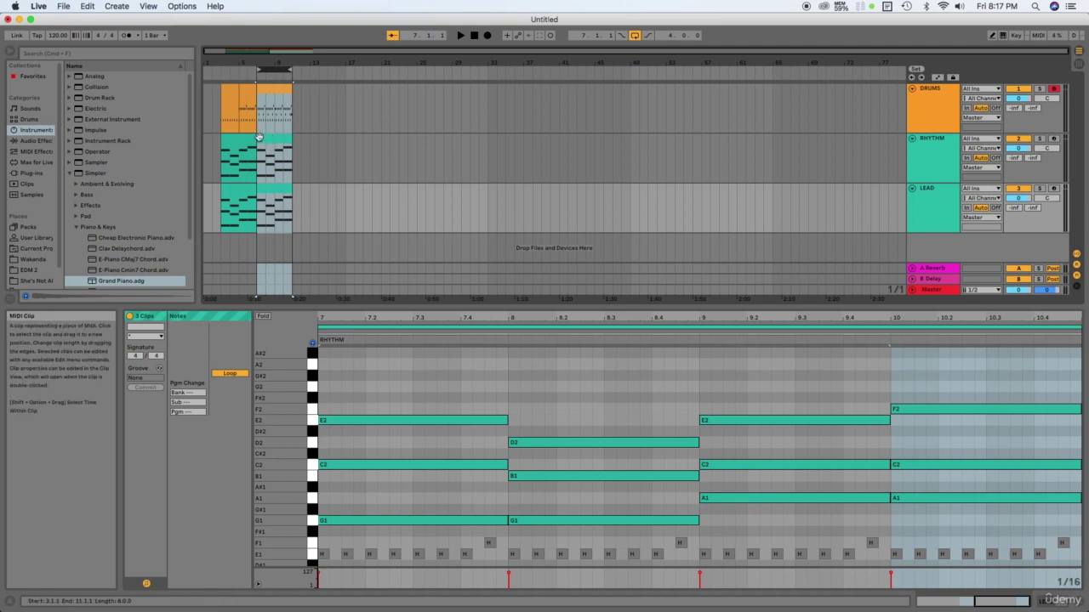
Play the arrangement from bar 3 to hear the drums, rhythm and lead together, and select the looped section.
click(221, 128)
key(space)
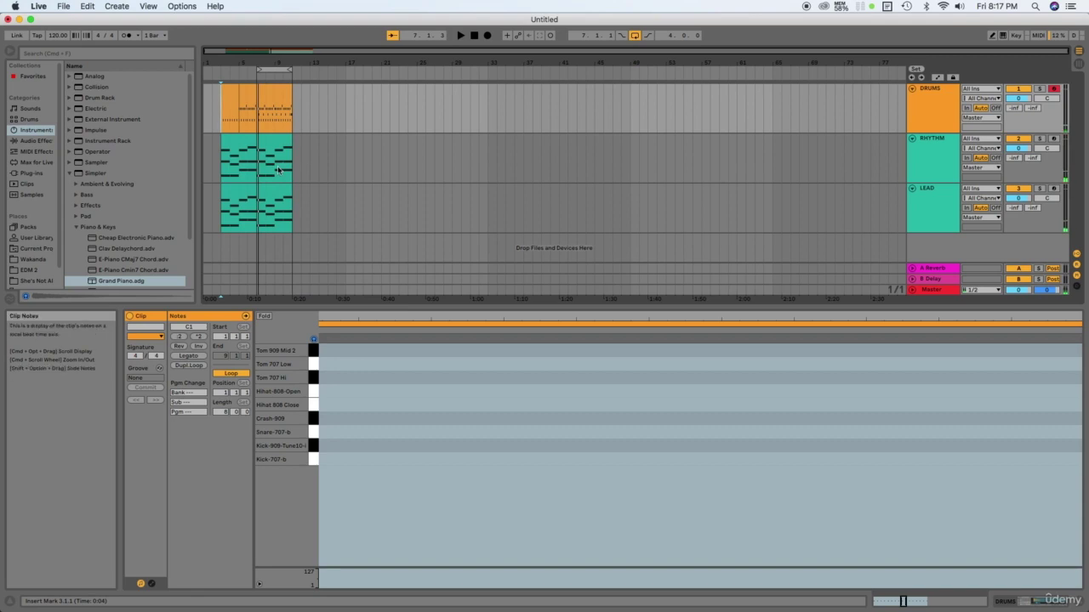
click(276, 71)
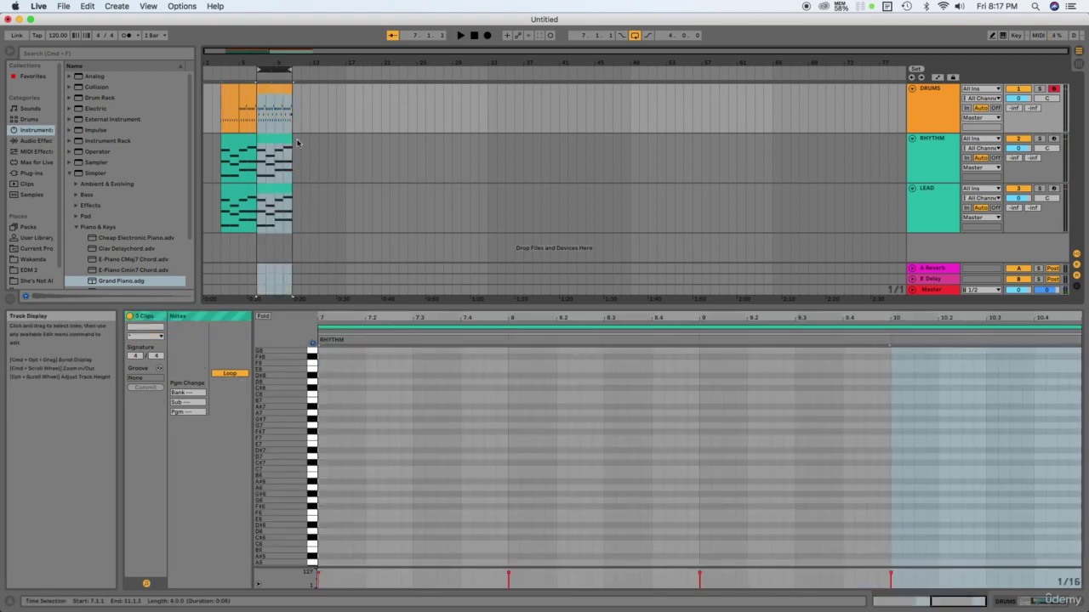
Move all chord notes in the LEAD clip up one octave, so the first chord becomes G2, C3 and E3.
click(276, 148)
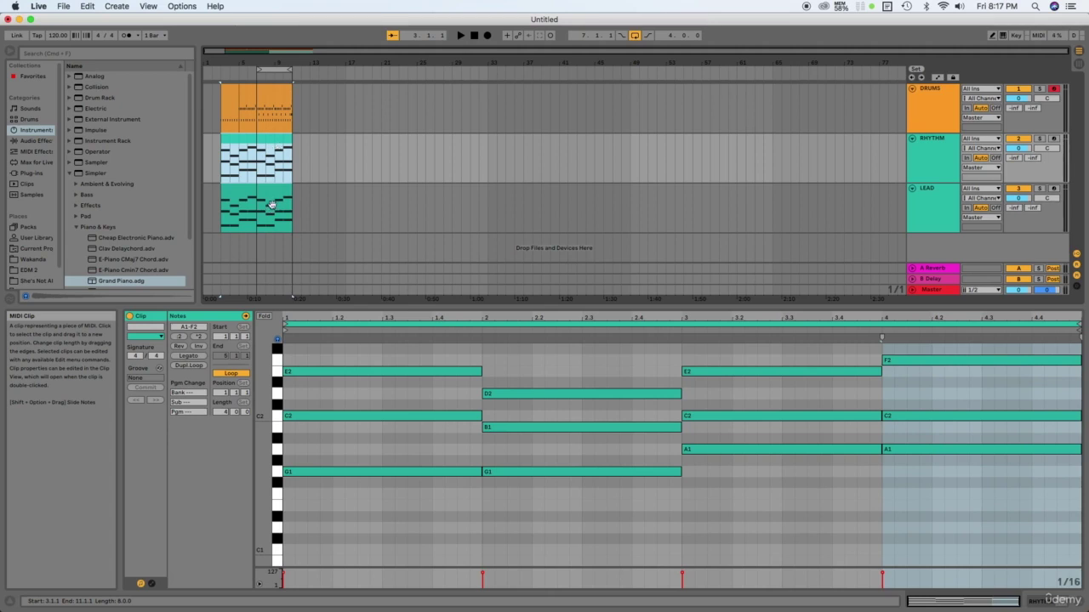
click(275, 194)
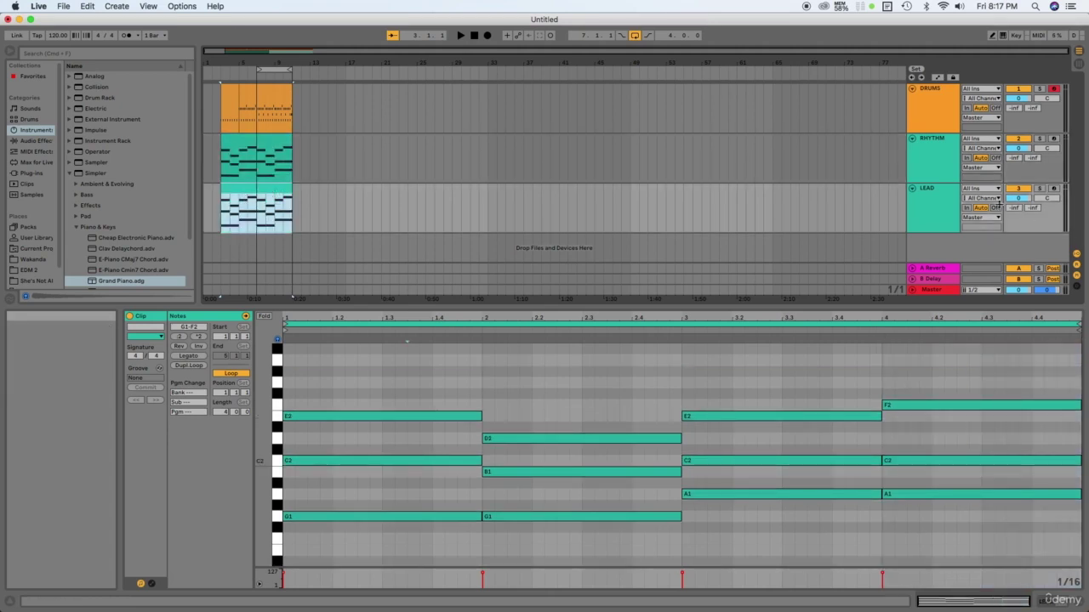
click(275, 191)
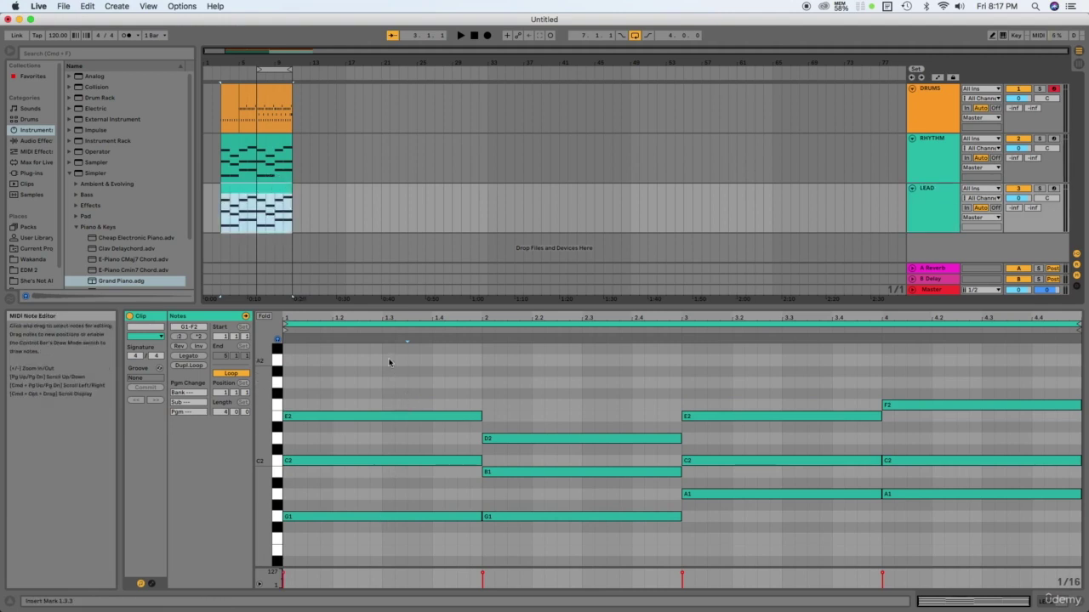
drag(389, 358, 926, 536)
scroll(382, 391, up, 4)
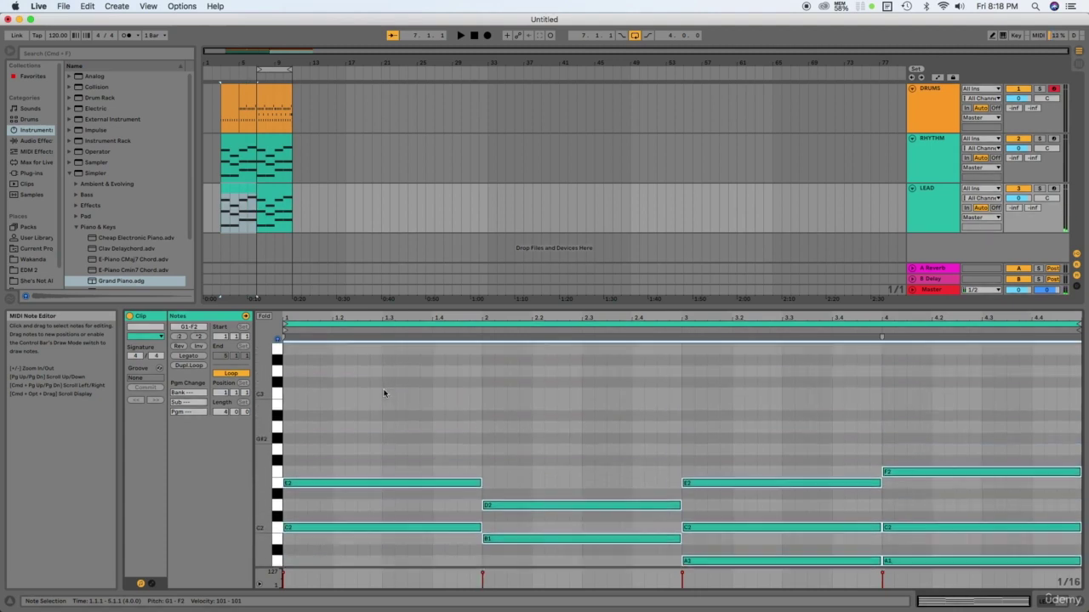
scroll(291, 483, up, 2)
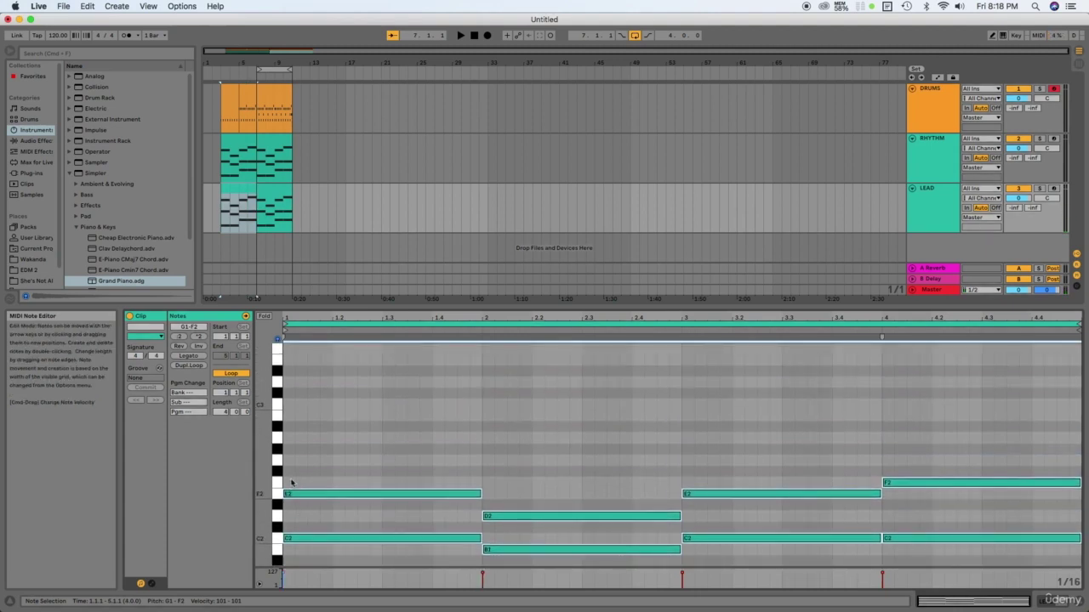
scroll(291, 483, up, 2)
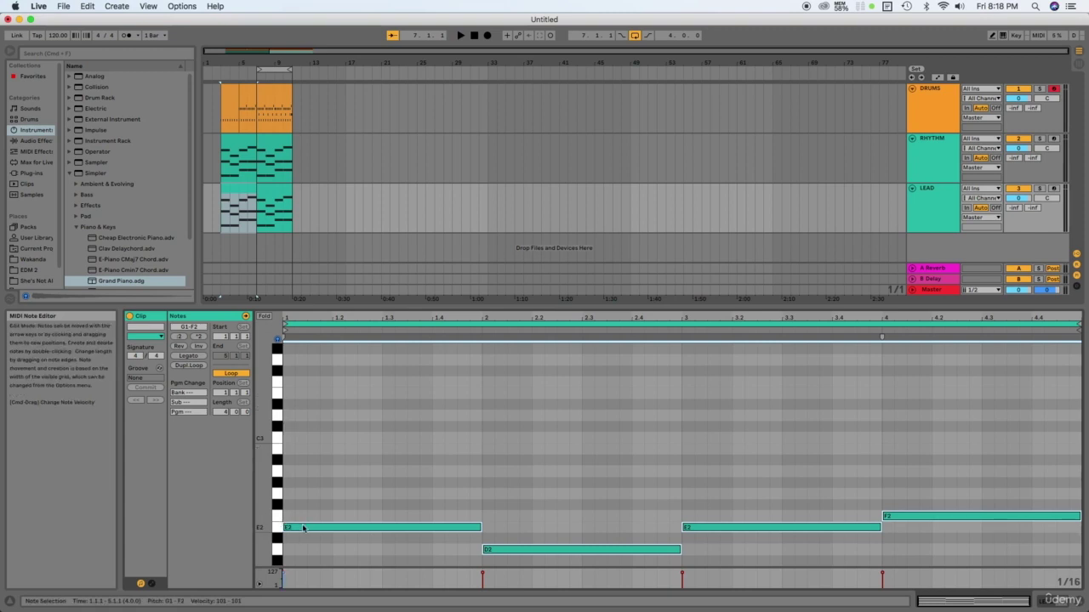
click(308, 505)
key(super+a)
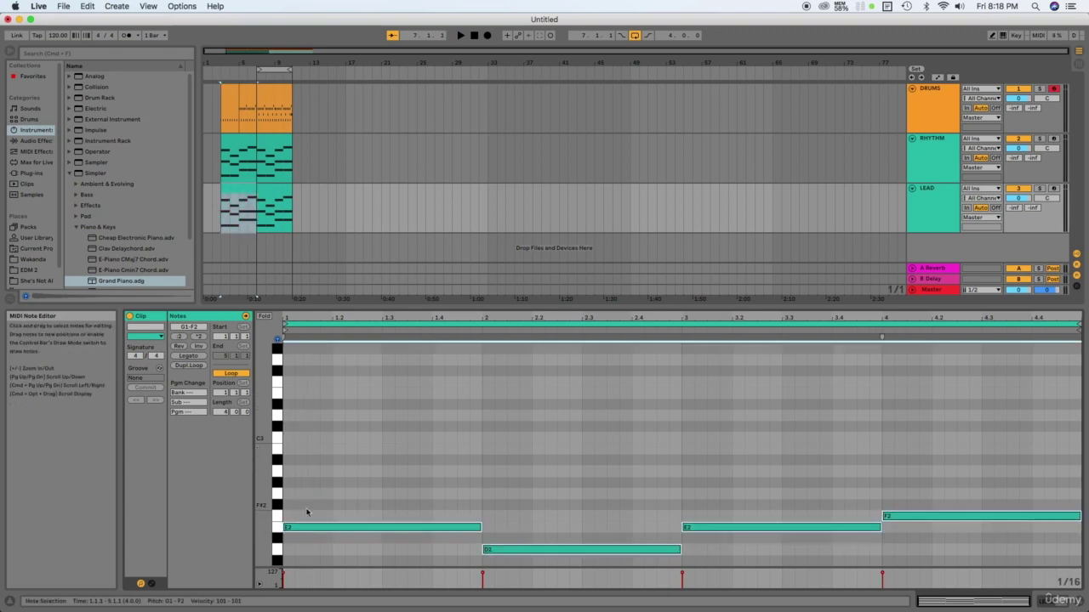
drag(301, 529, 300, 397)
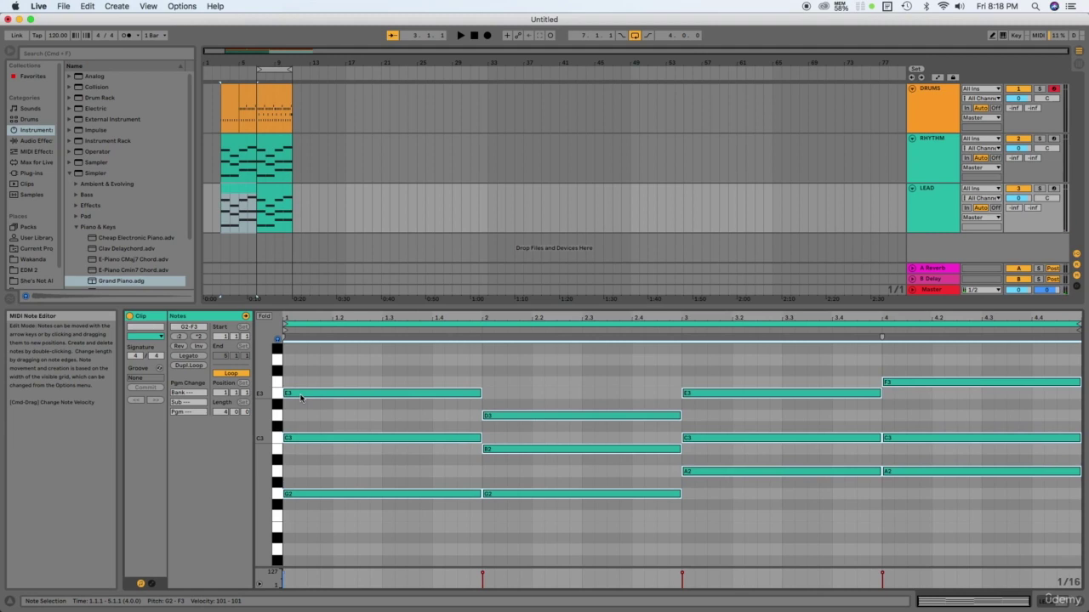
Shorten all chord notes in the LEAD clip to half a beat each and play the arrangement from bar 3.
key(space)
key(space)
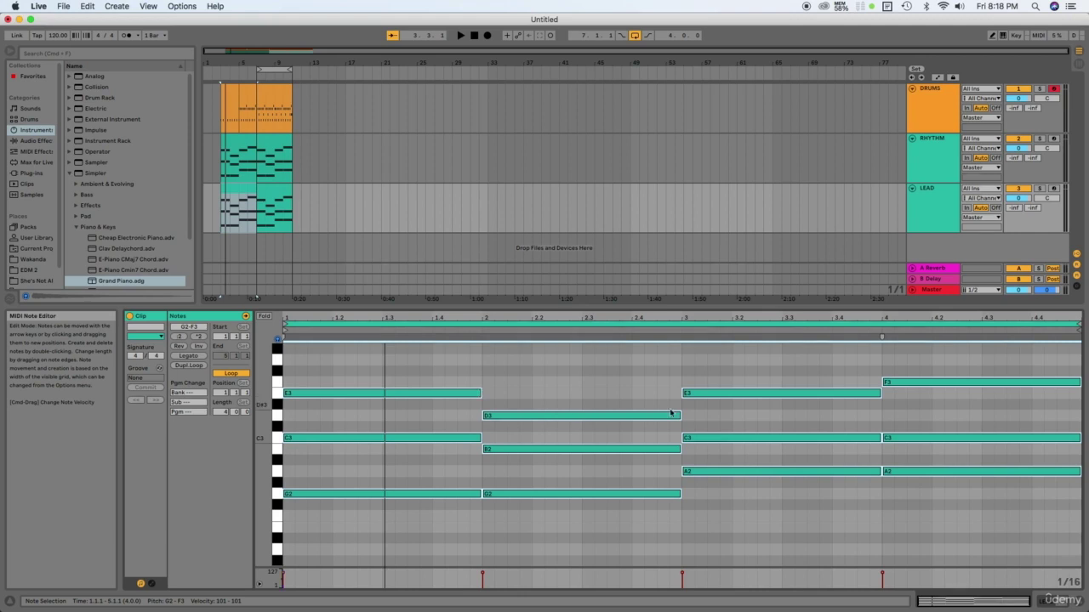
drag(481, 393, 312, 401)
click(357, 471)
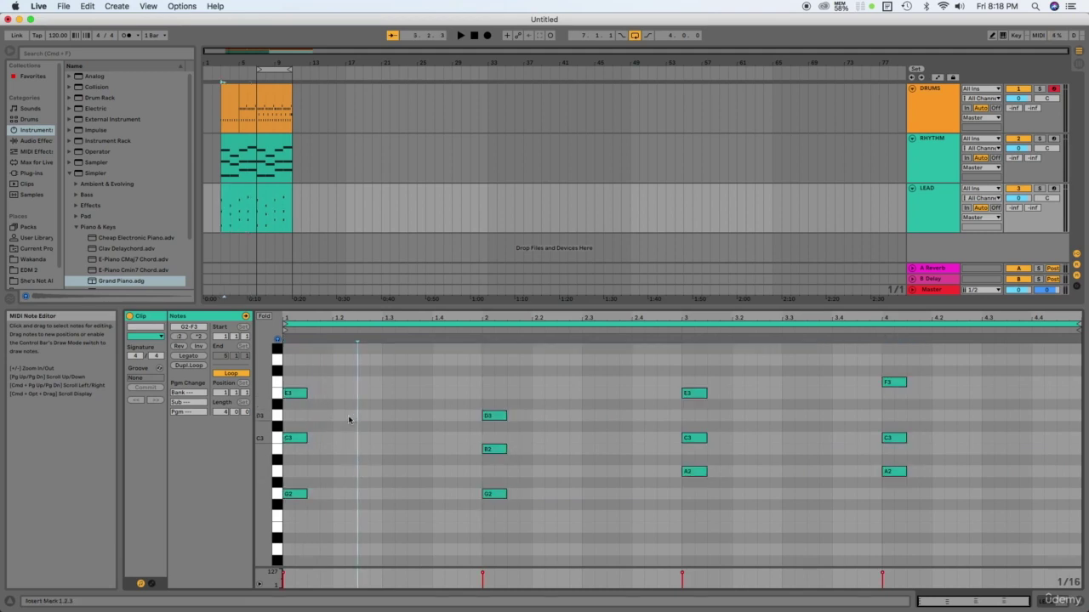
key(space)
key(space)
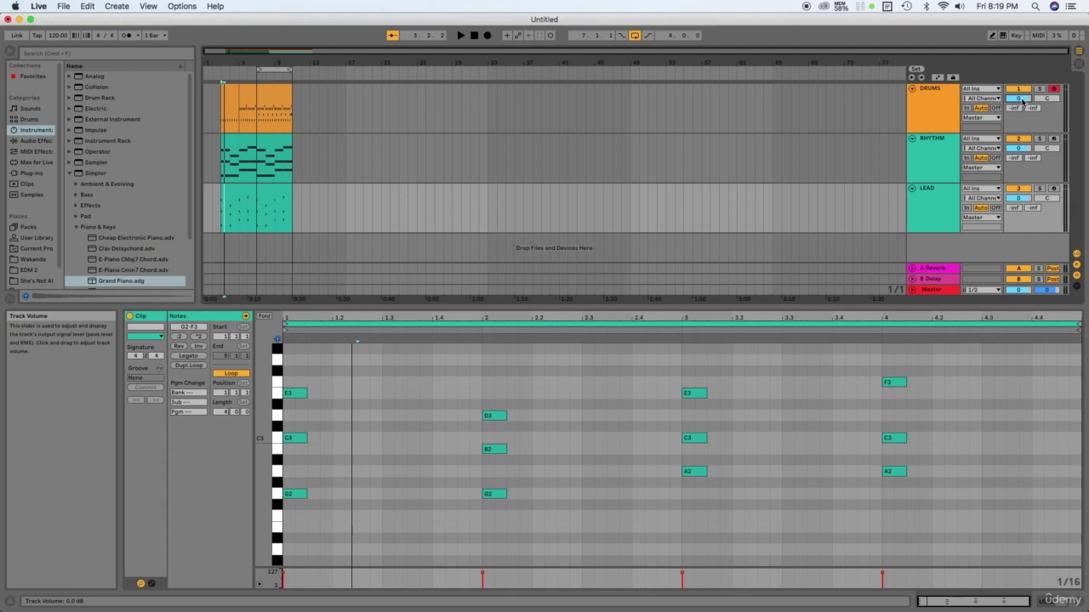
Set the volume of the DRUMS, RHYTHM and LEAD tracks to -3 dB each.
key(Return)
key(Return)
click(1019, 200)
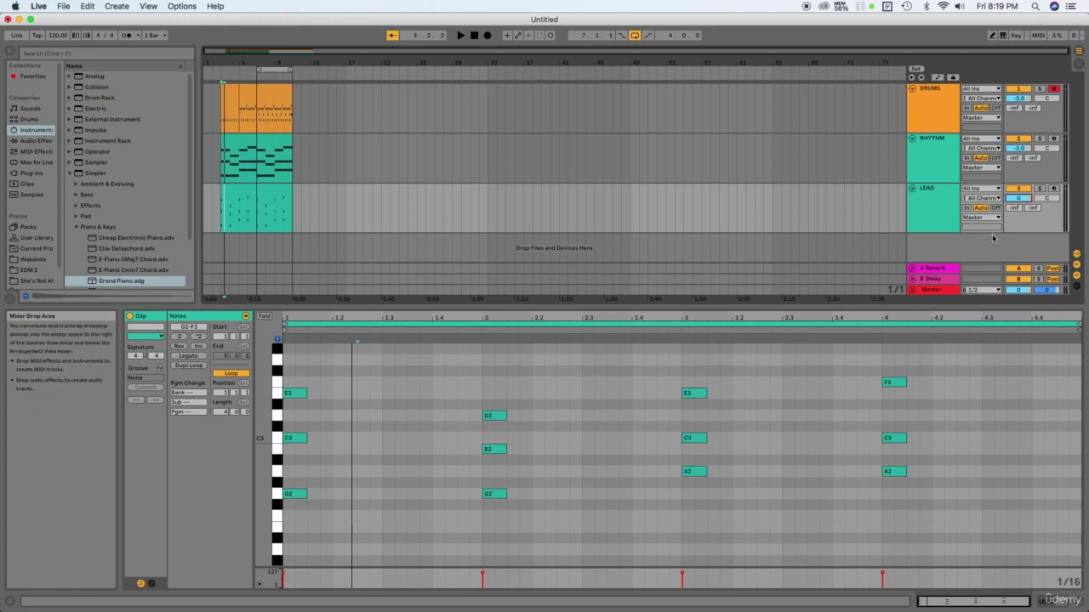
text(-3)
key(Return)
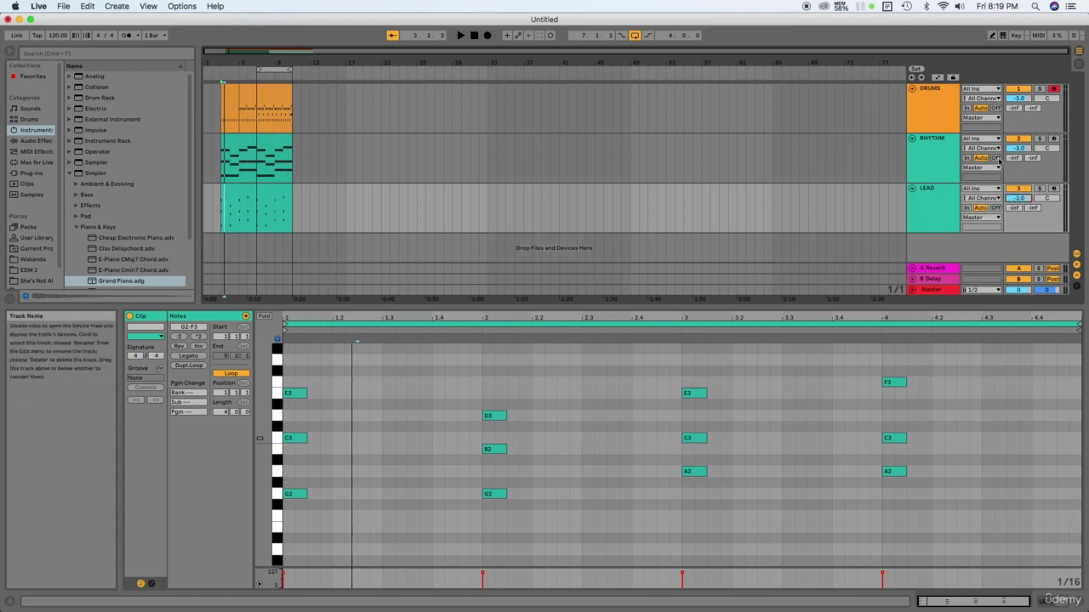
Lower the RHYTHM track's volume to -5 dB and play the arrangement to check the balance.
click(946, 161)
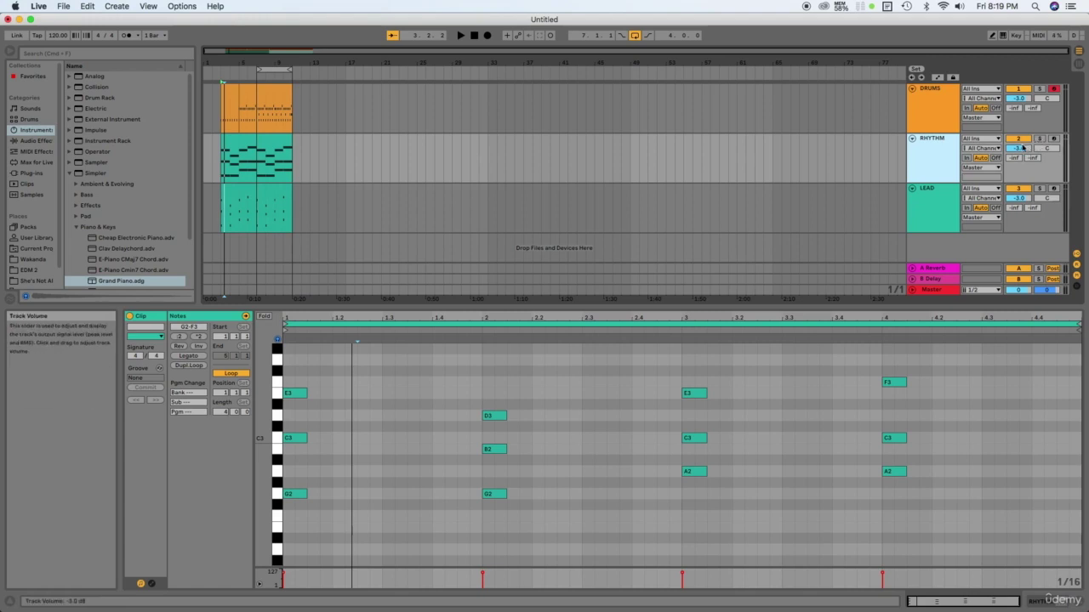
click(1019, 149)
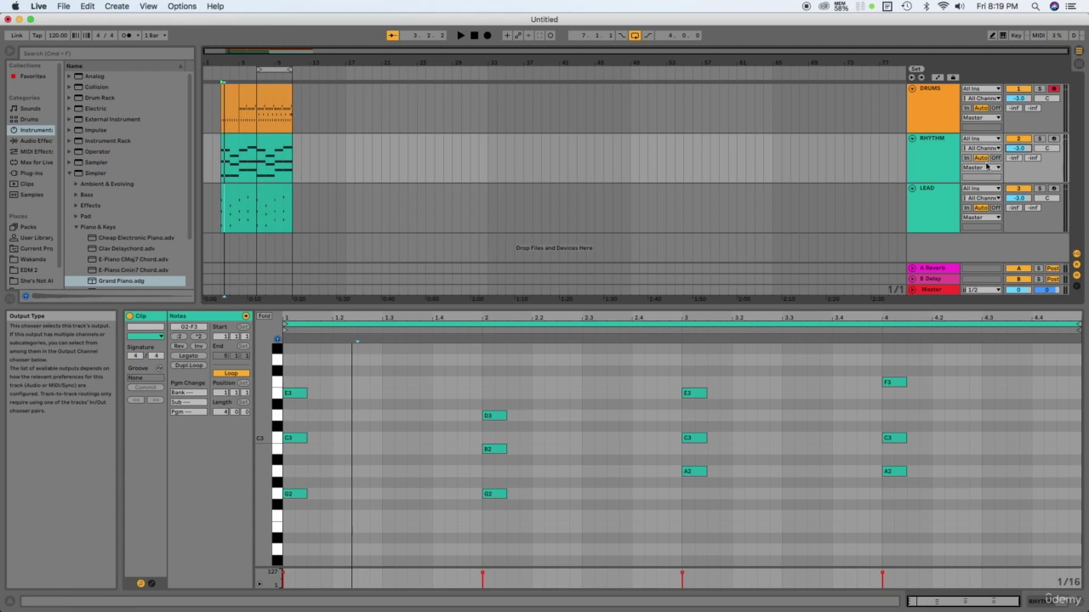
text(-)
key(space)
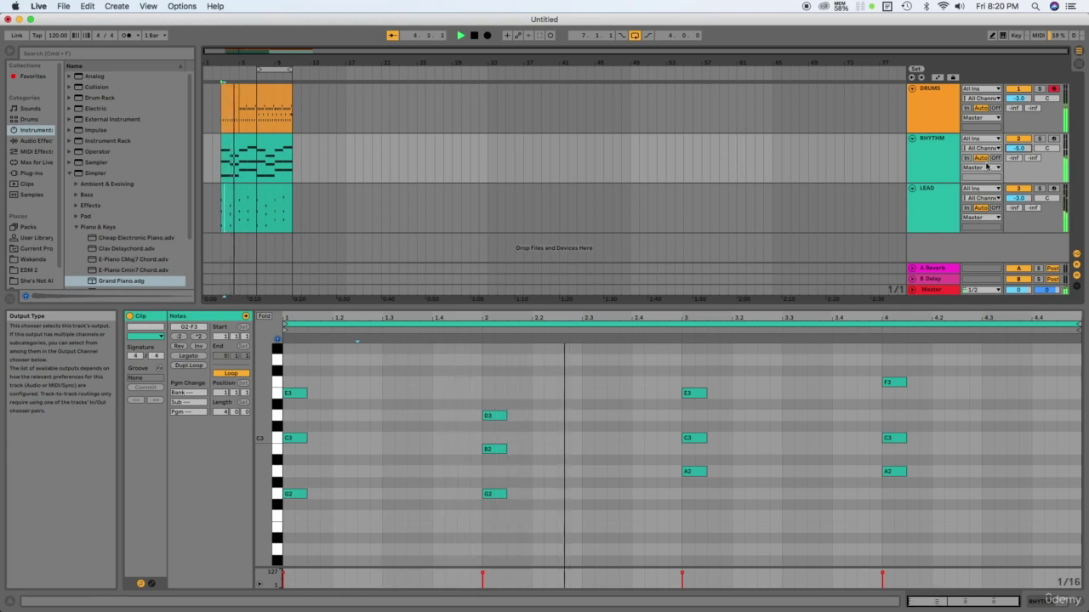
key(space)
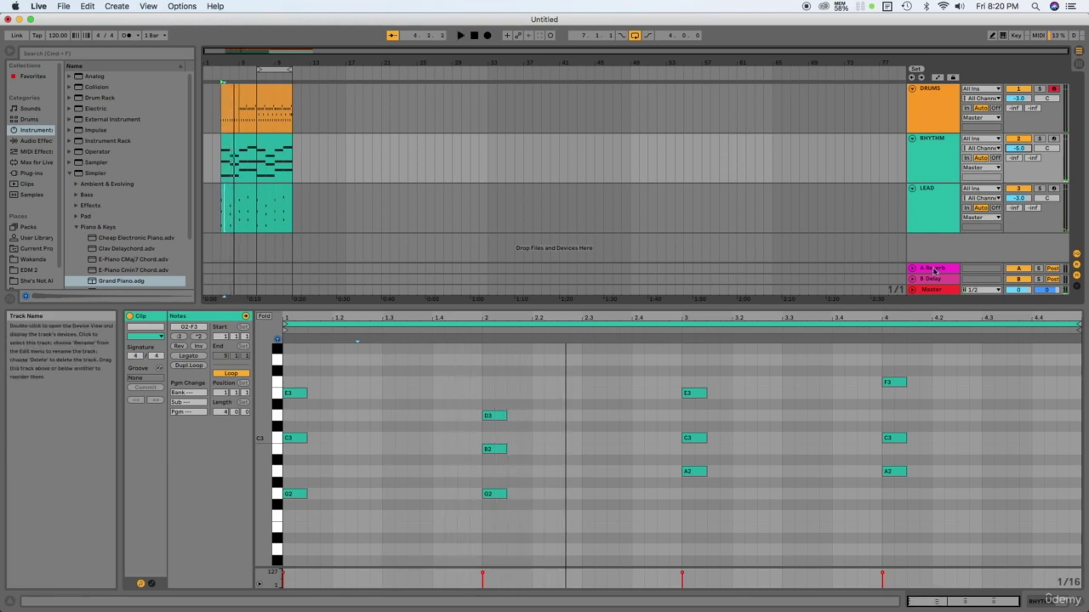
Compare the DRUMS clips at bars 5 and 7 and play the drum fill at the end of bar 10.
click(249, 98)
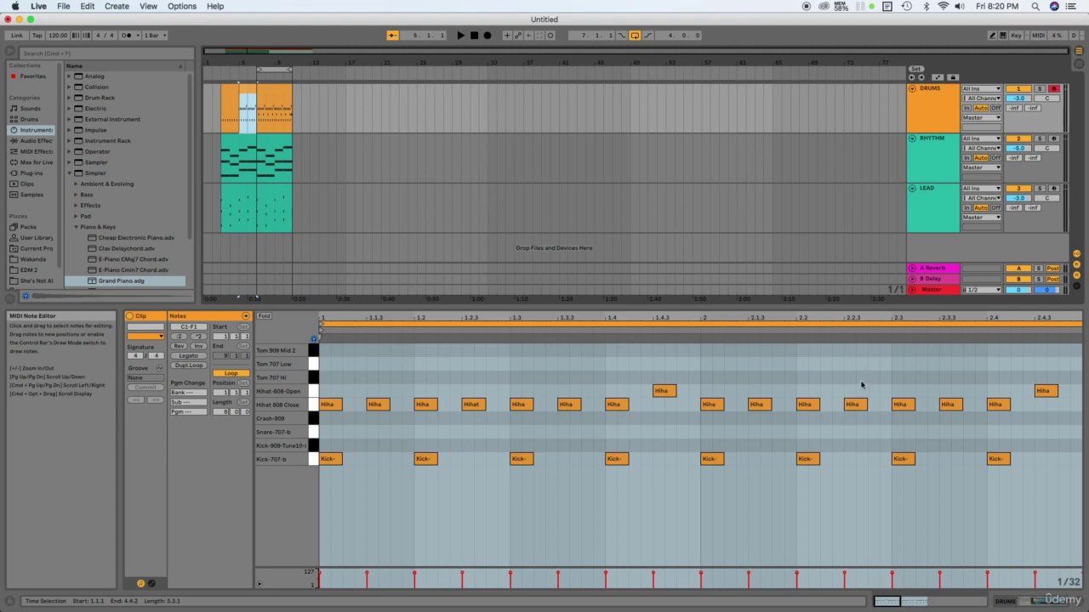
click(291, 120)
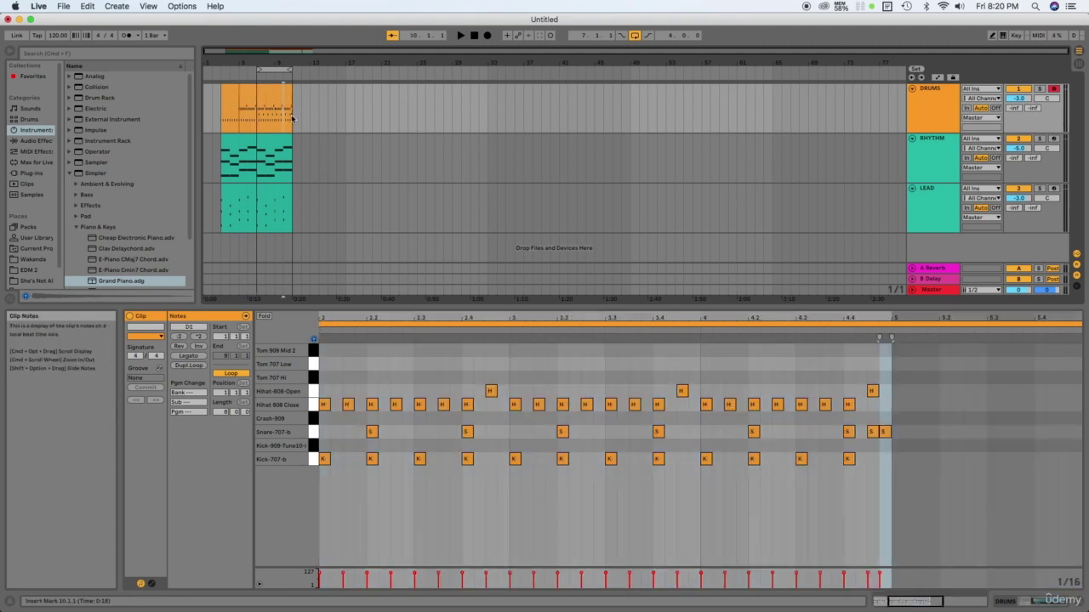
click(848, 451)
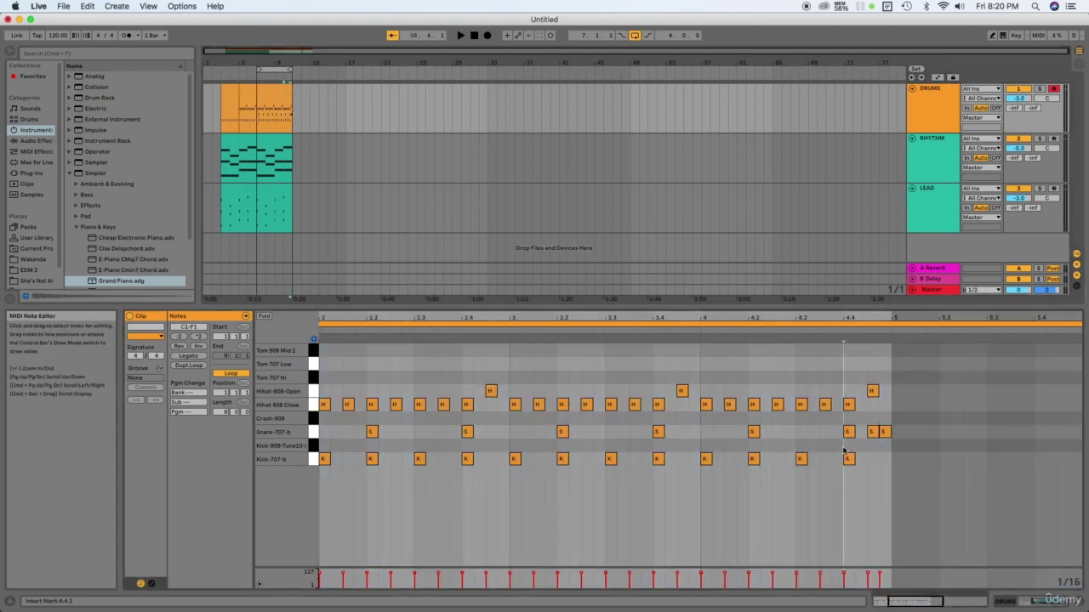
key(space)
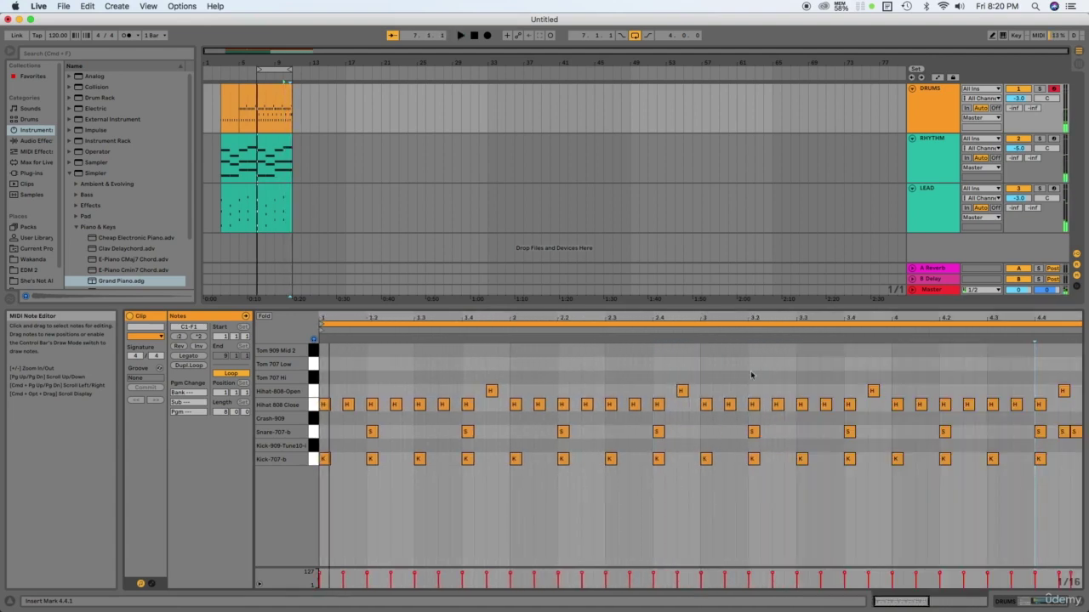
Try to copy the three closing snare notes of the bar 7 DRUMS clip to the end of the bar 5 clip.
drag(1027, 446, 1075, 422)
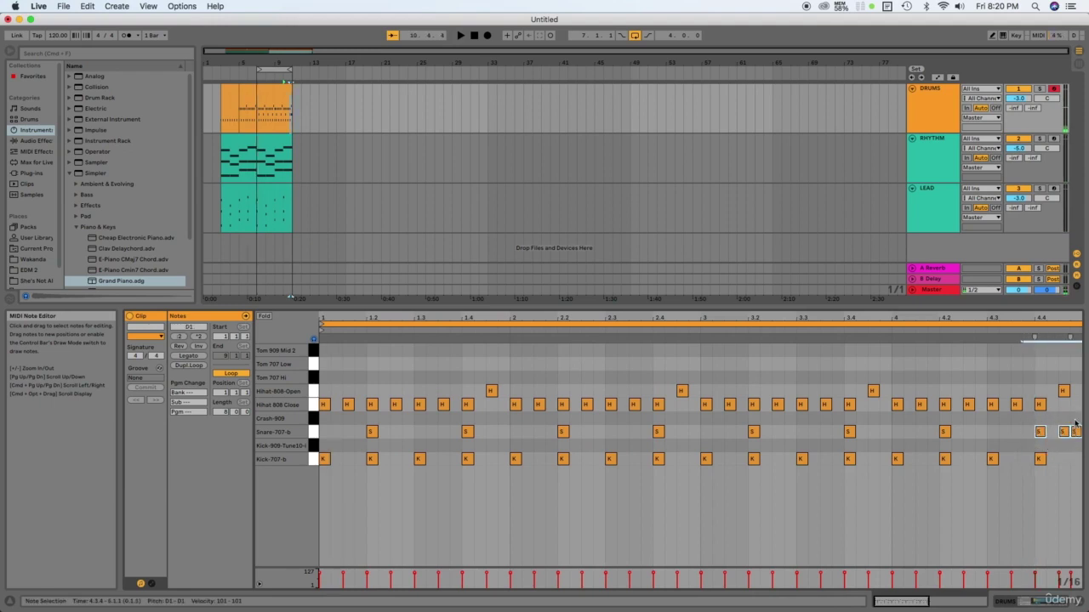
drag(242, 116, 259, 118)
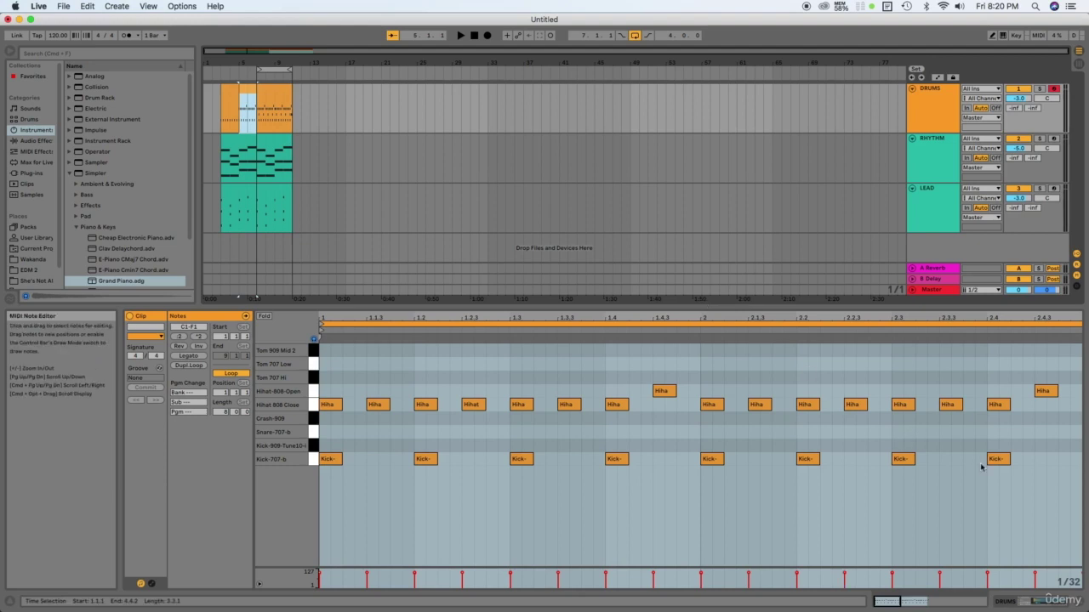
click(1035, 483)
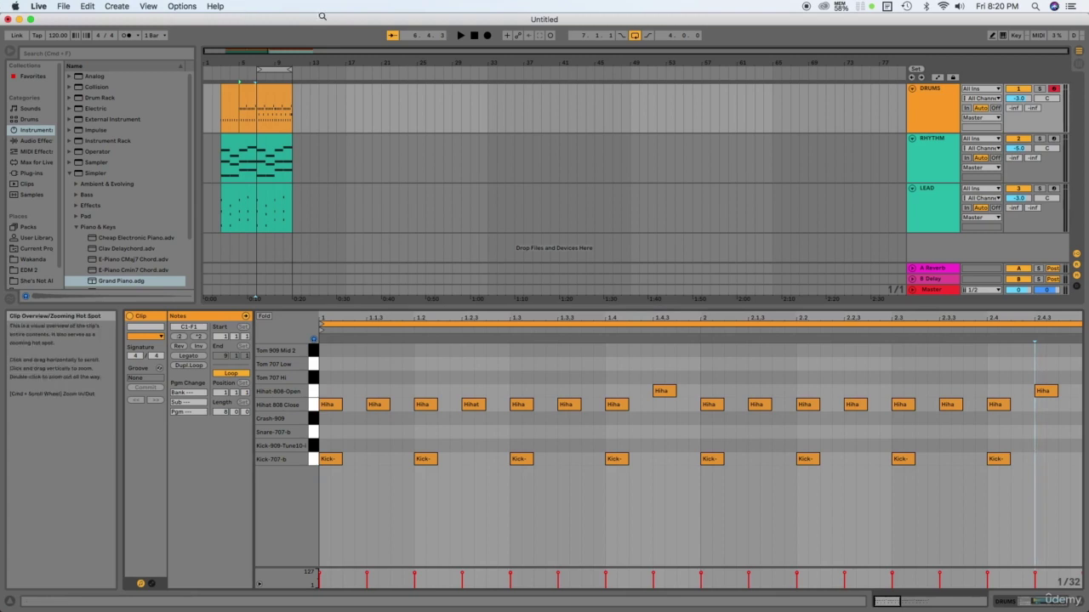
click(276, 96)
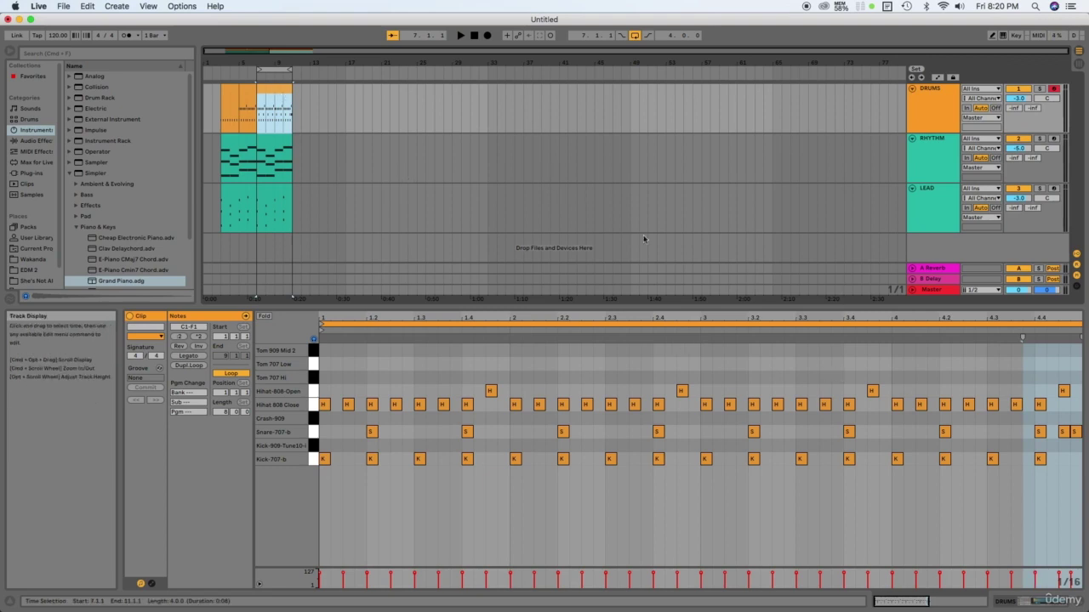
Consolidate the two DRUMS clips covering bars 3 to 6 into one four-bar clip.
click(244, 93)
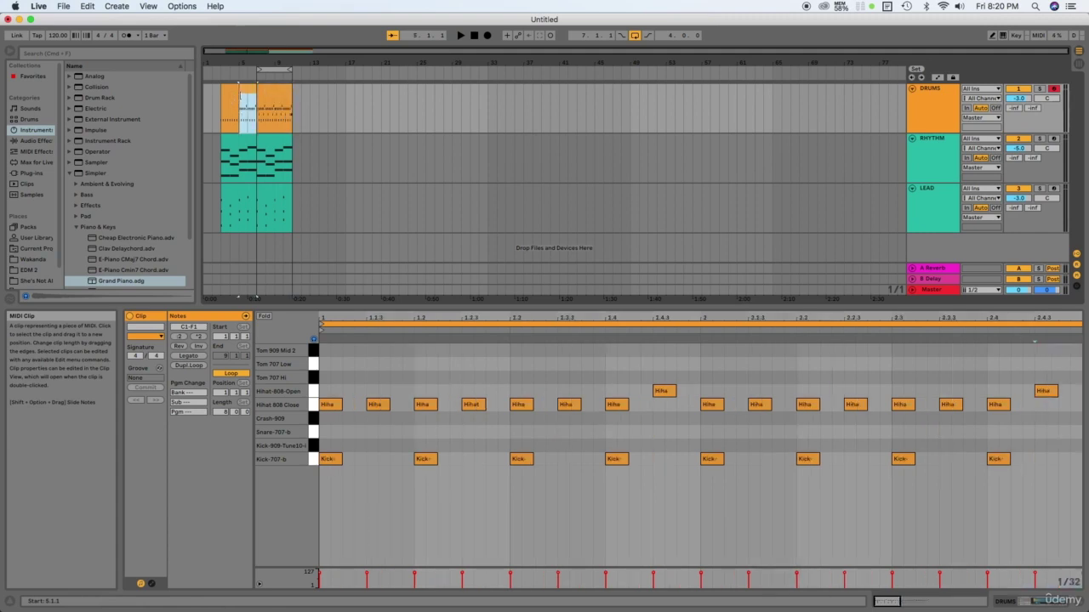
click(227, 95)
shift+click(244, 97)
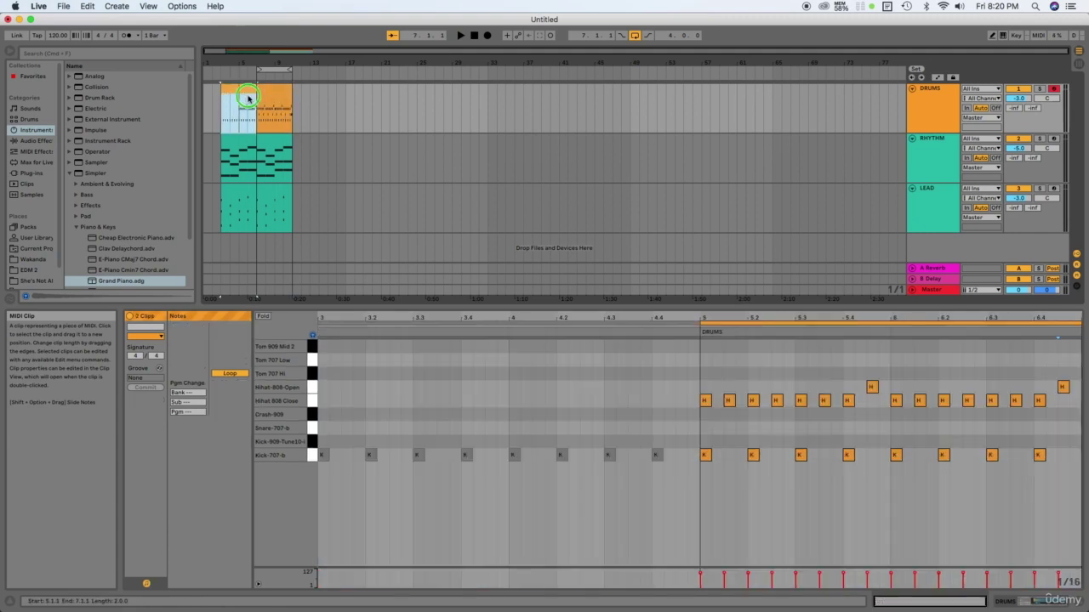
right_click(249, 99)
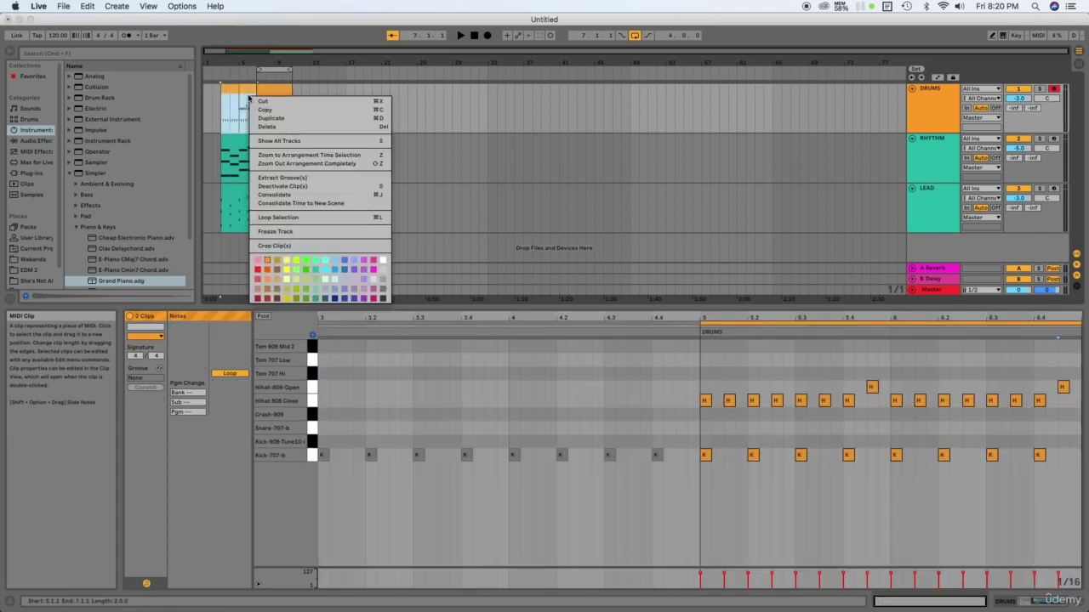
click(329, 196)
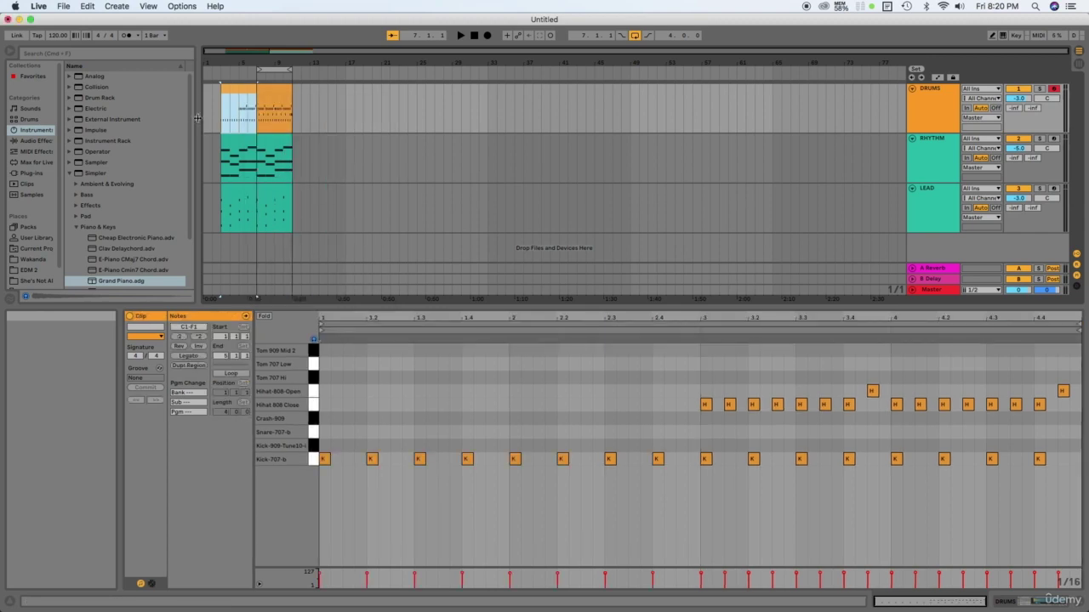
Copy the three closing snare notes from the bar 7 DRUMS clip to the last beat of the clip at bar 3.
click(274, 100)
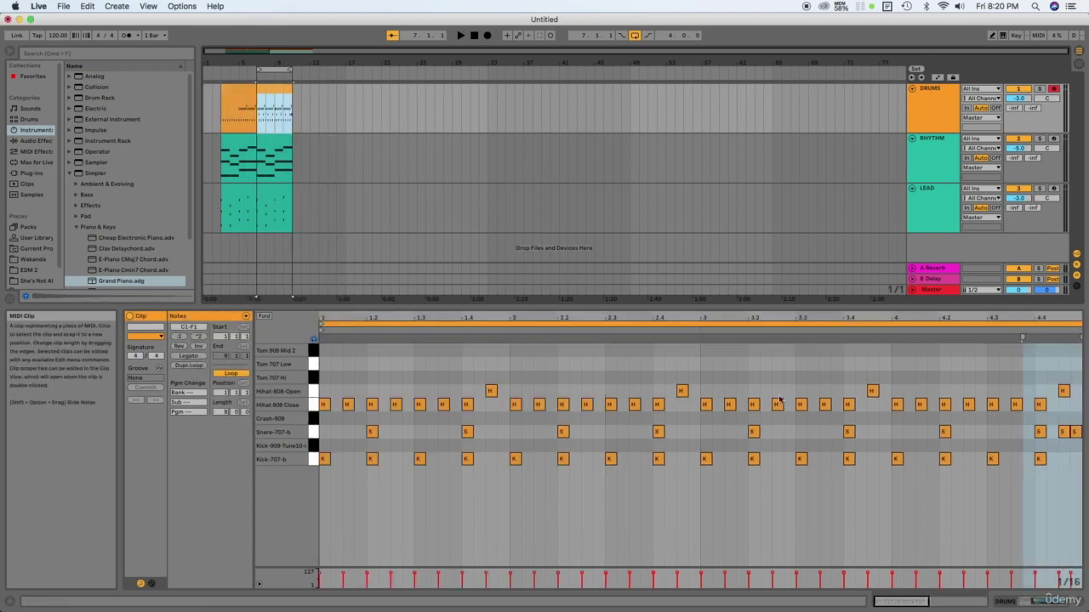
drag(1033, 423, 1082, 444)
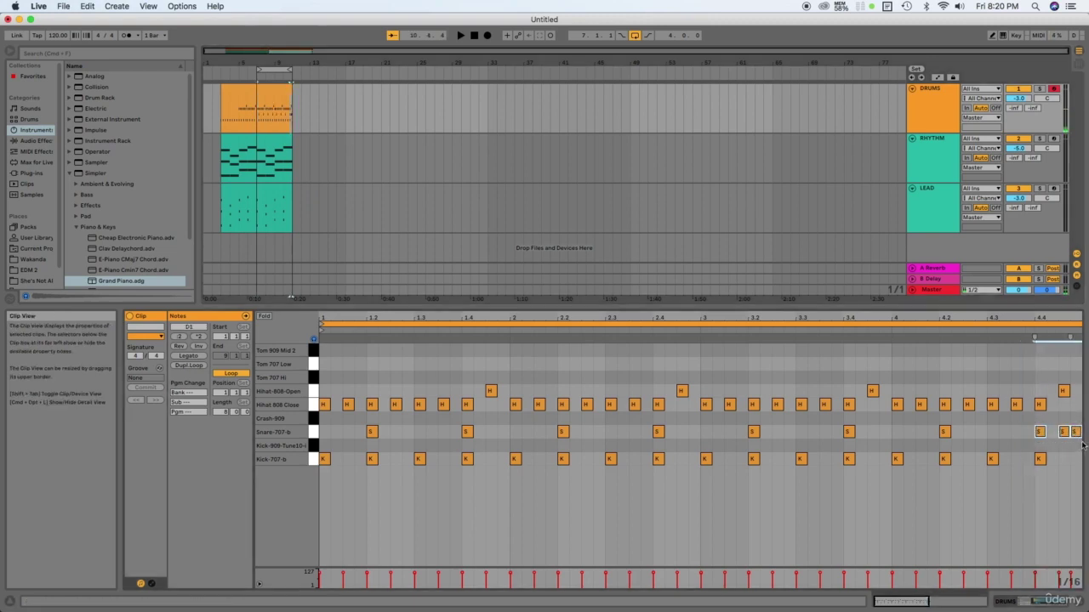
click(254, 116)
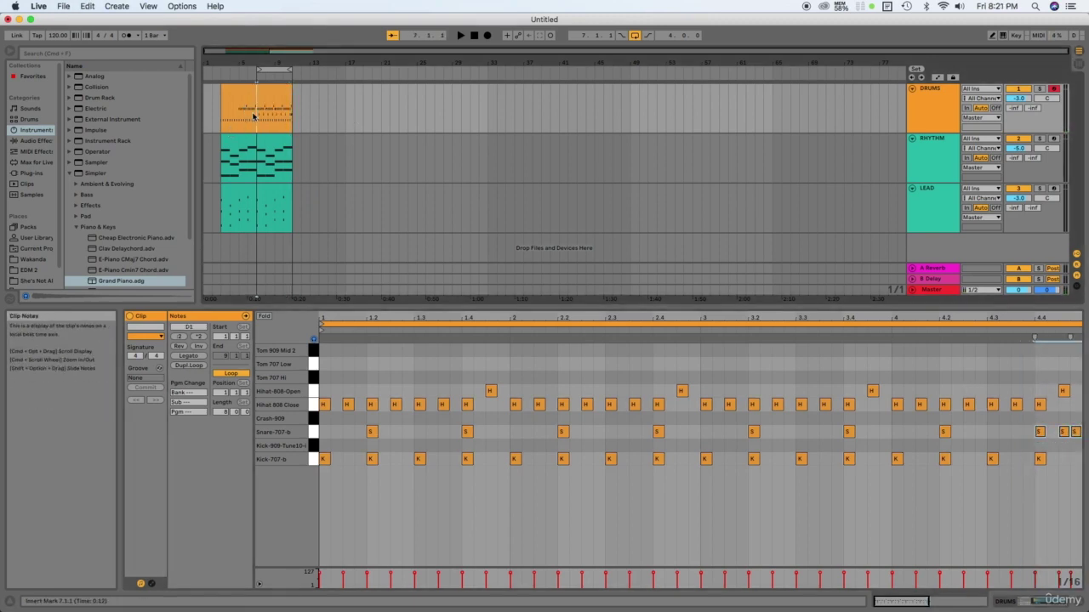
click(250, 96)
click(249, 95)
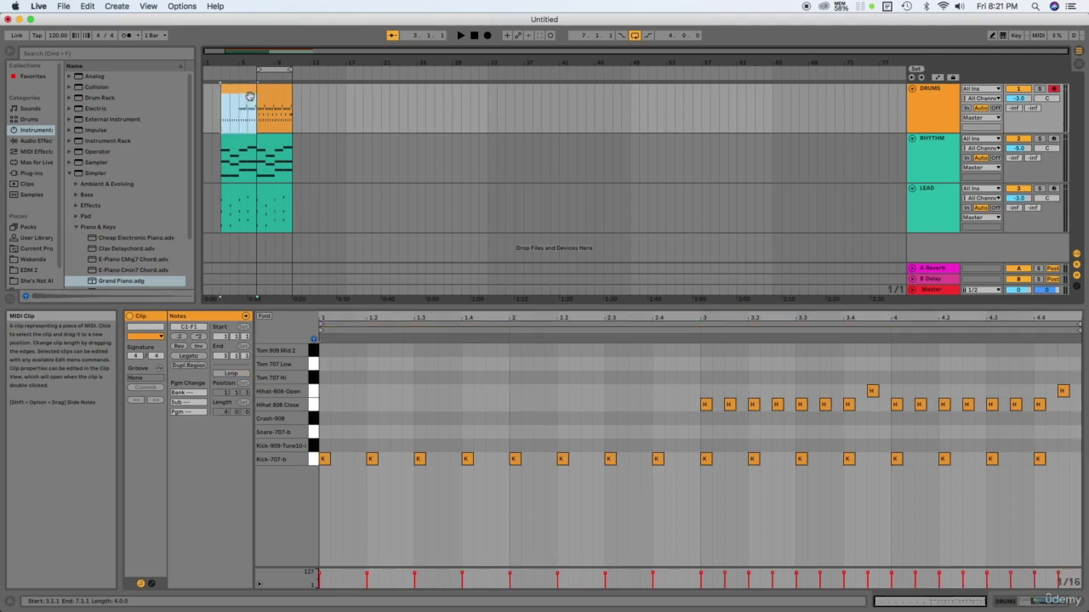
click(1034, 436)
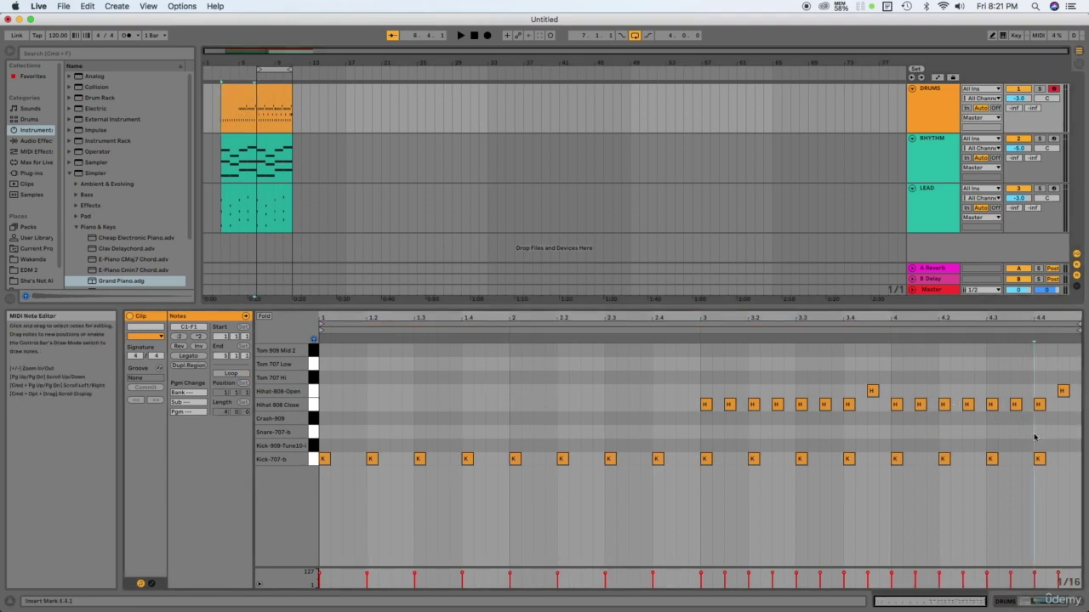
double_click(1037, 432)
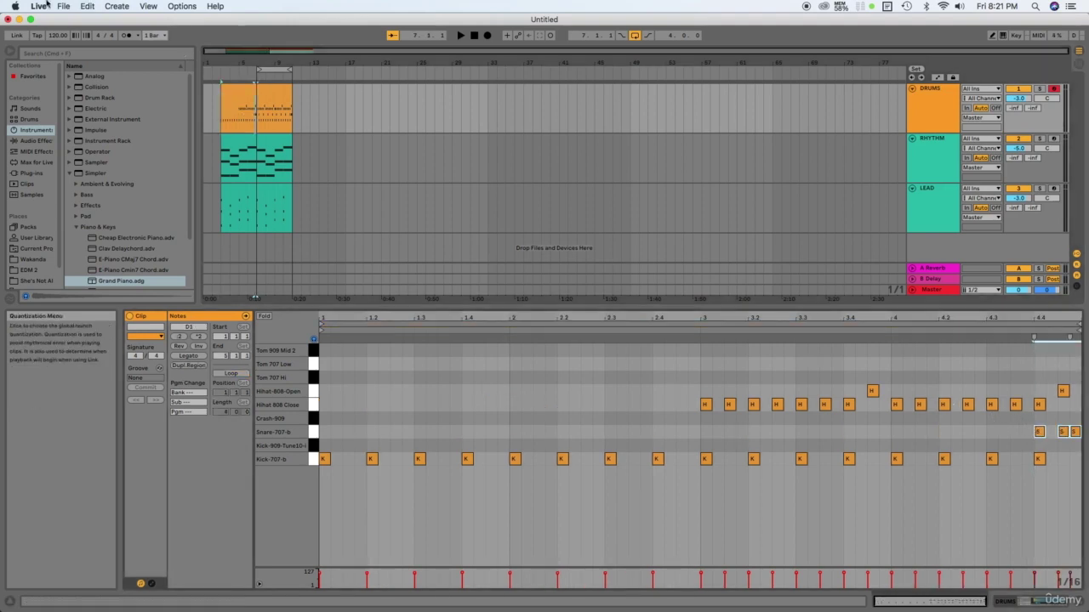
Play the arrangement from bar 3 to hear the snare fill leading into bar 7.
click(224, 110)
key(space)
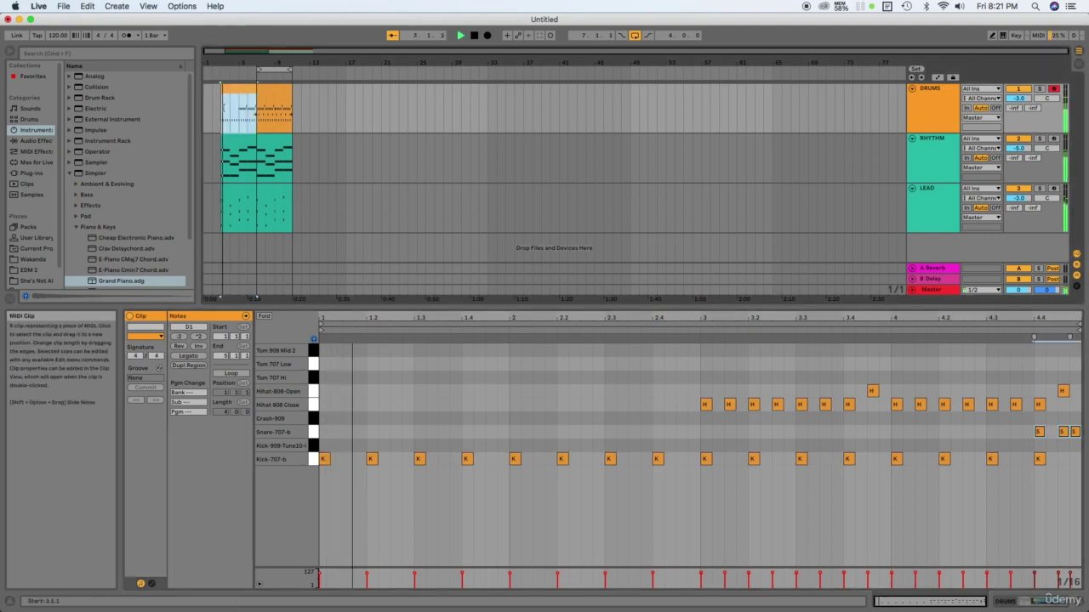
click(213, 108)
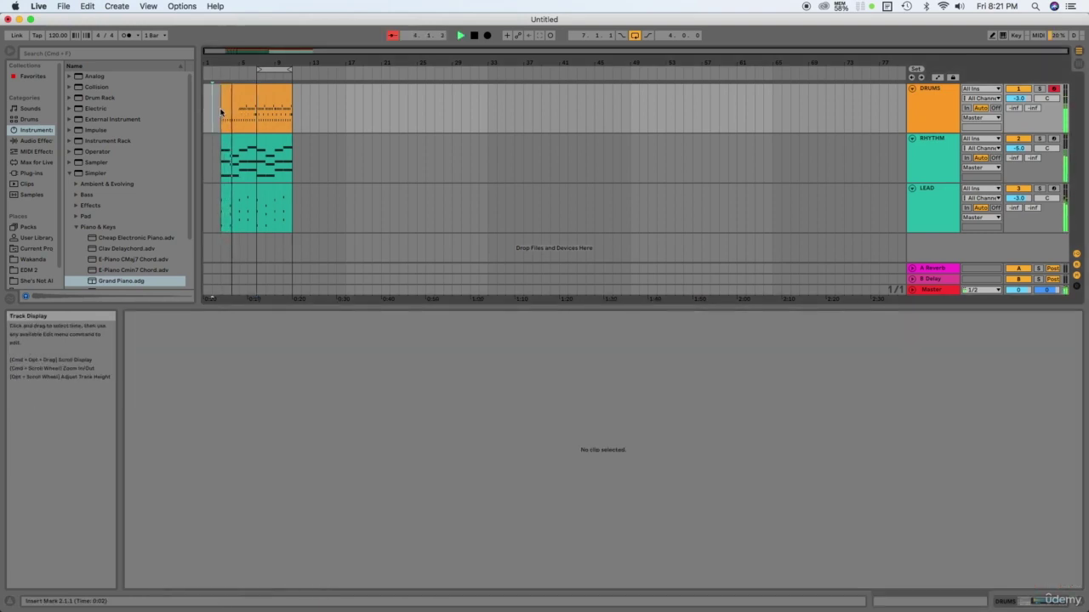
click(223, 107)
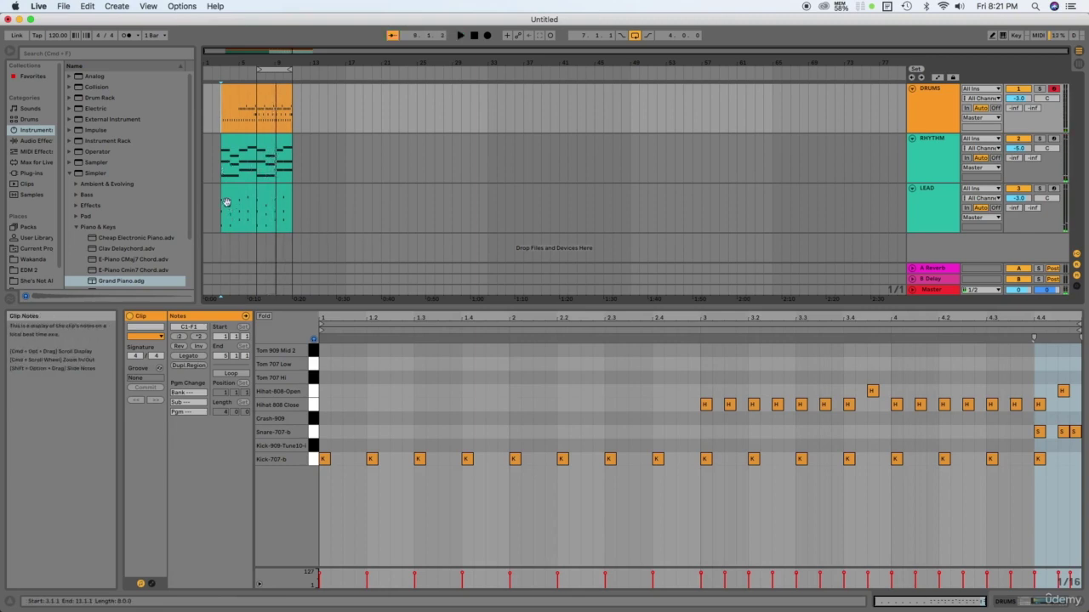
Trim the LEAD part to a single four-bar clip starting at bar 7 and play it from there.
click(227, 194)
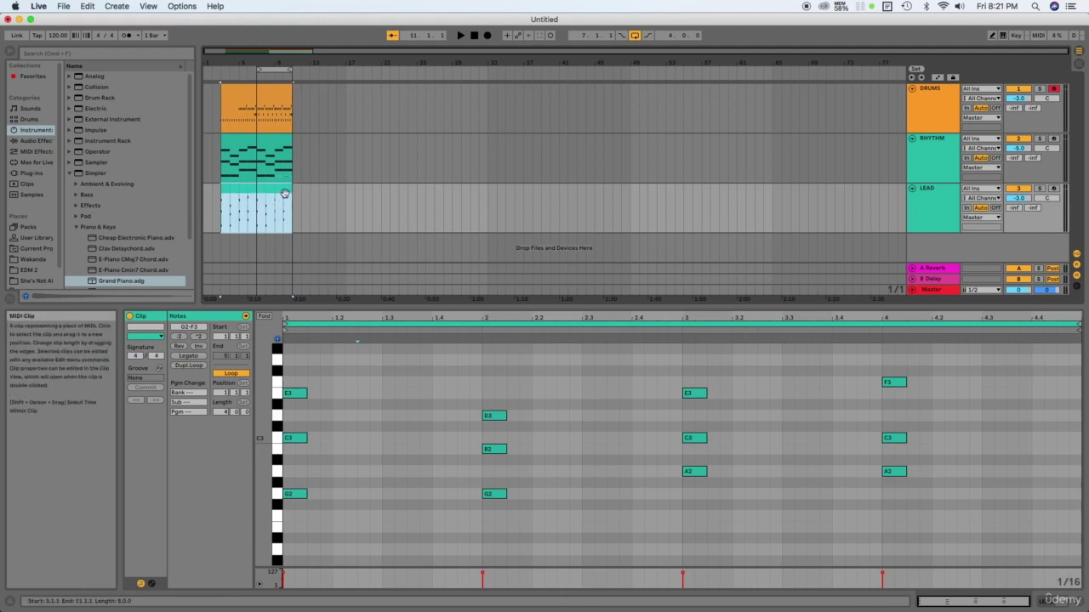
drag(290, 195, 254, 202)
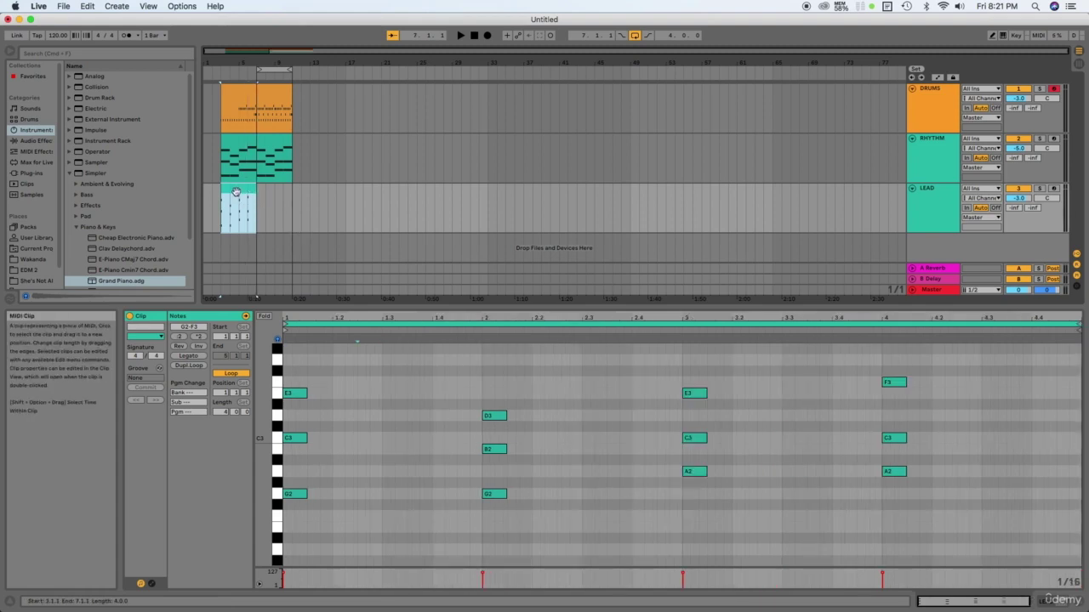
drag(236, 192, 226, 214)
click(273, 192)
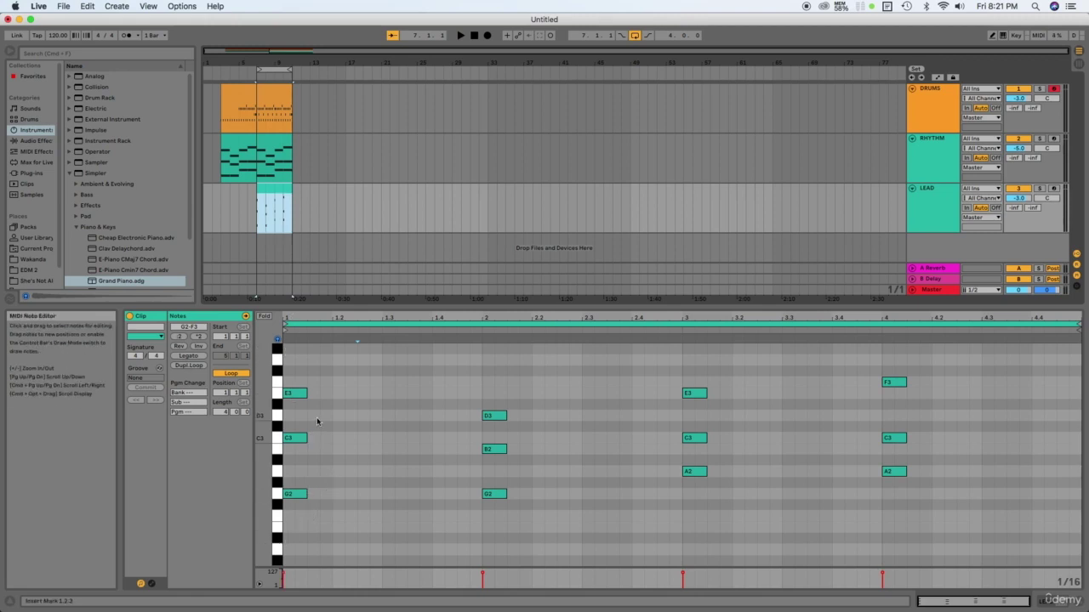
click(288, 366)
key(space)
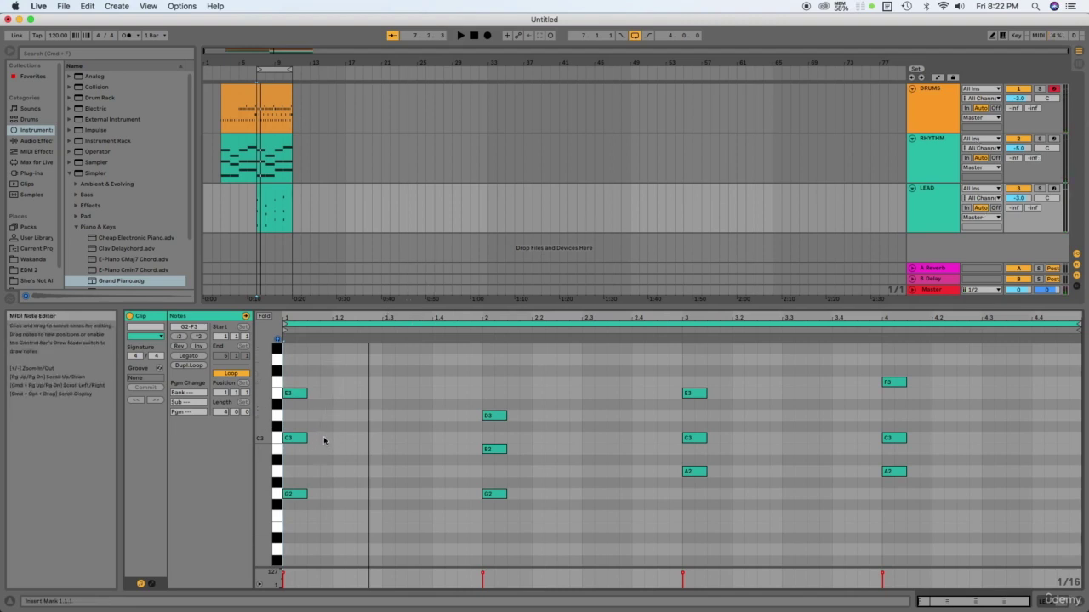
Mute the RHYTHM track and play the loop from bar 7 to hear the LEAD with the drums.
right_click(951, 162)
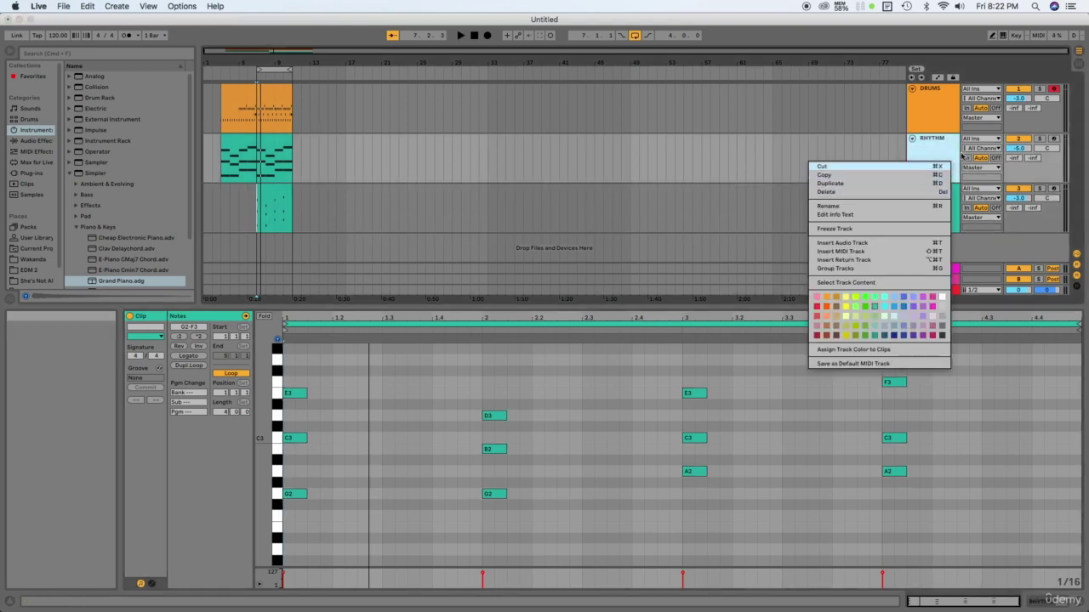
click(1024, 141)
click(1023, 141)
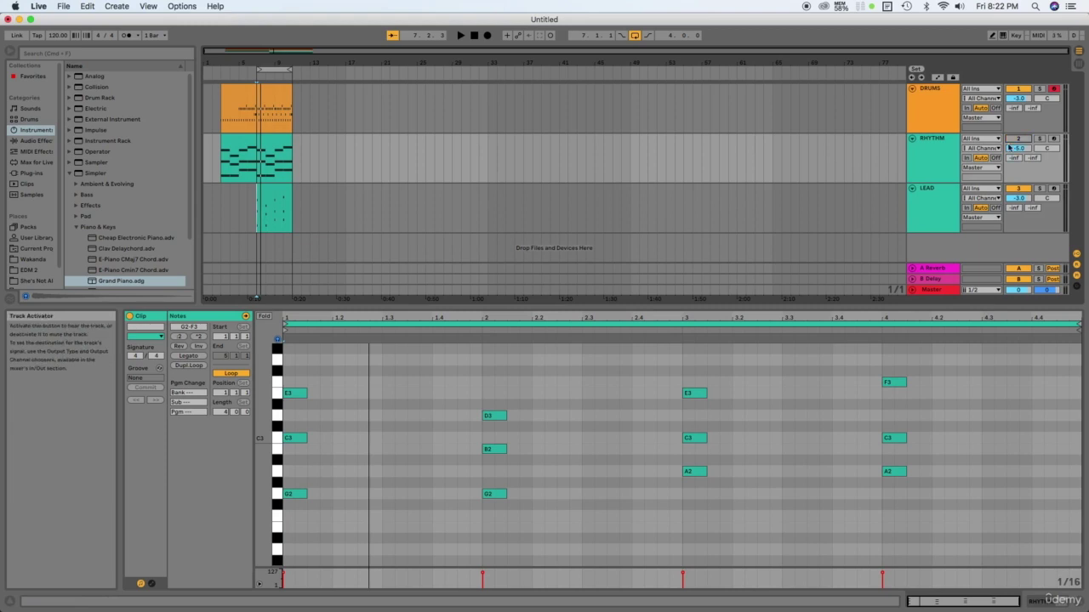
key(space)
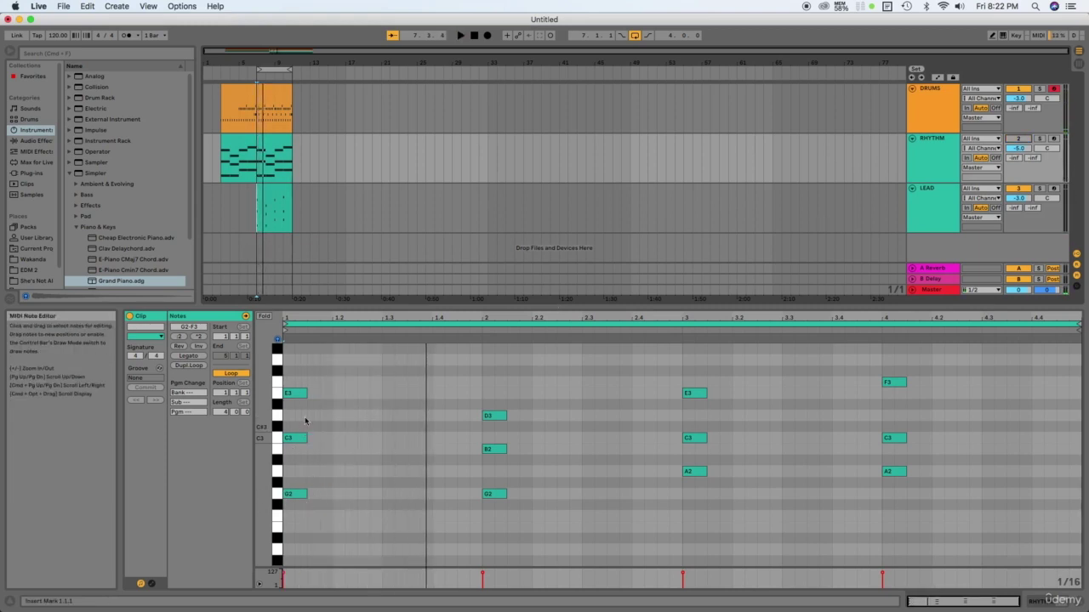
key(b)
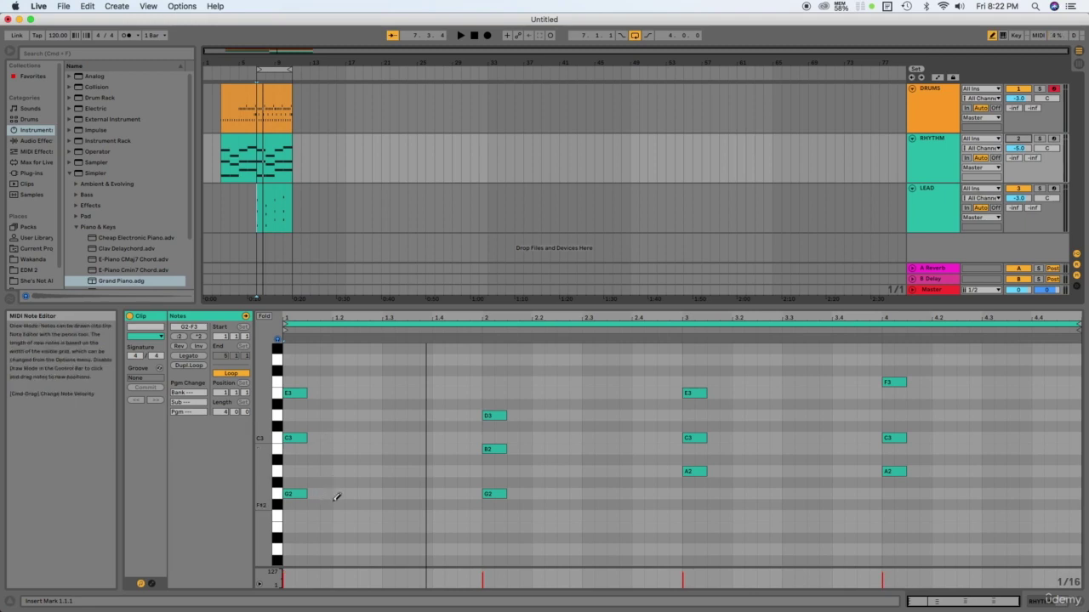
click(336, 495)
click(338, 494)
click(349, 391)
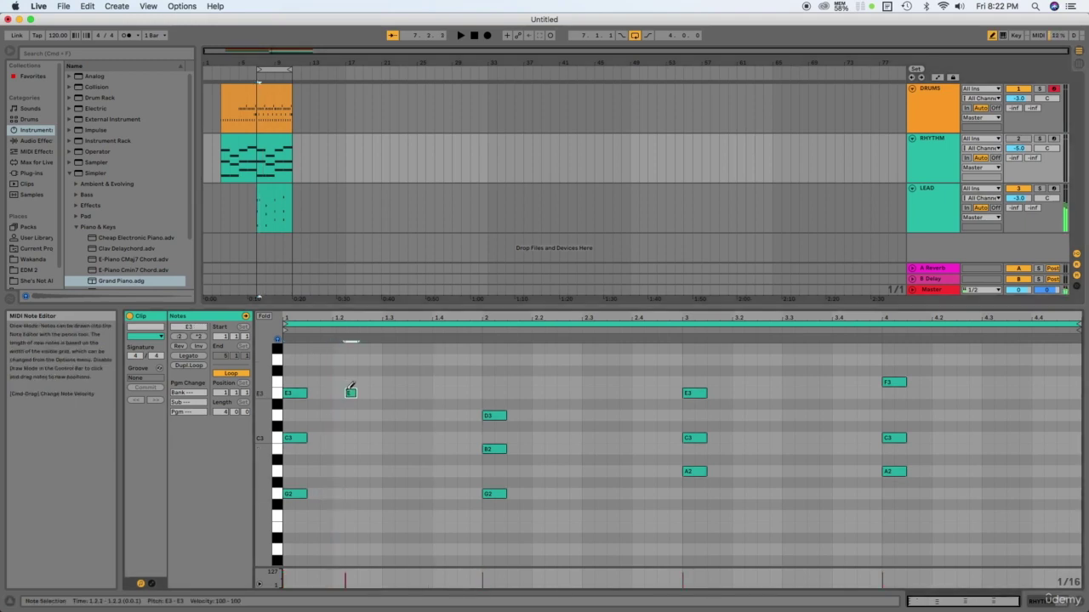
click(340, 393)
click(350, 393)
click(339, 393)
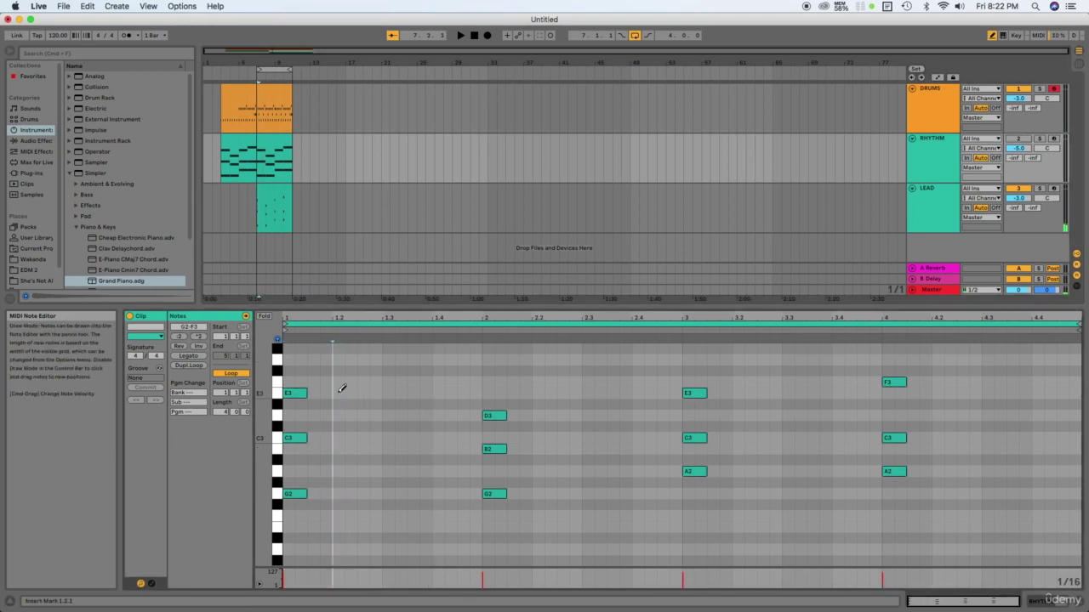
Raise all notes in the LEAD clip by one octave, to span G3 to F4, and play the result.
scroll(319, 421, up, 3)
scroll(322, 423, up, 1)
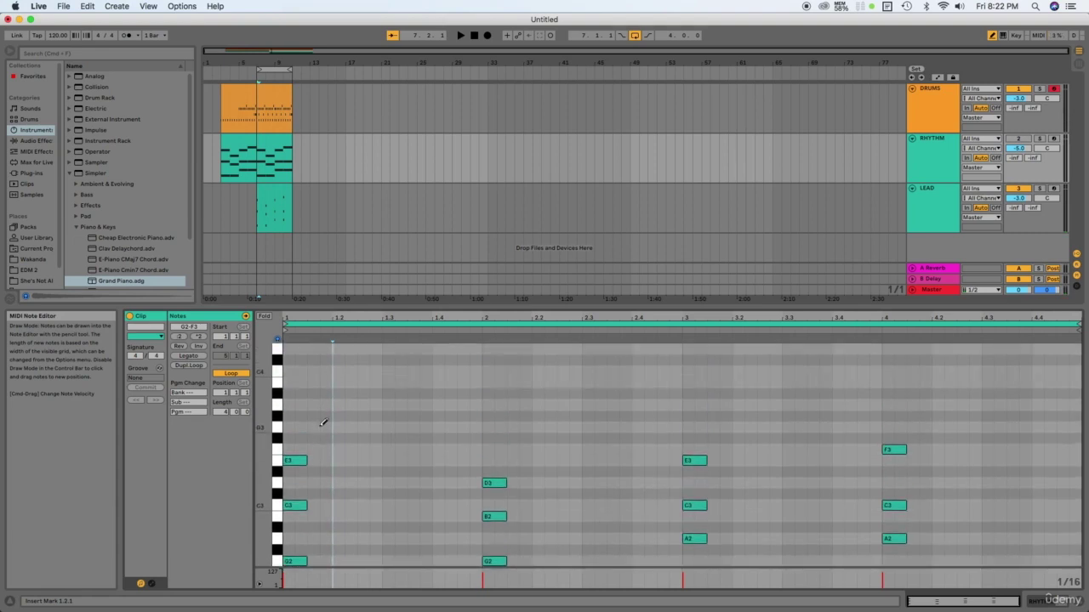
scroll(323, 423, up, 5)
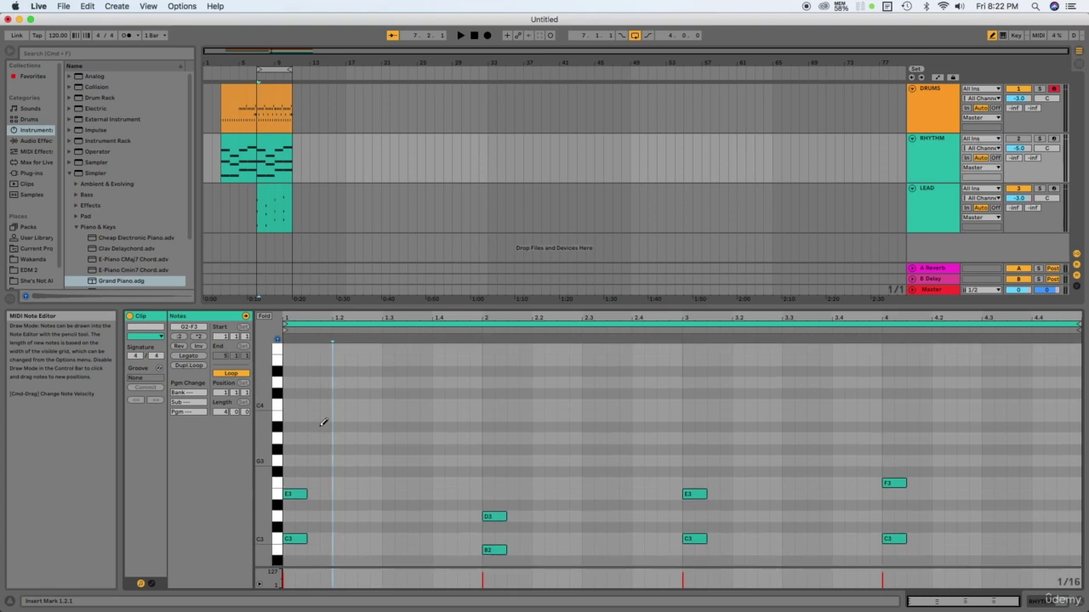
key(super+a)
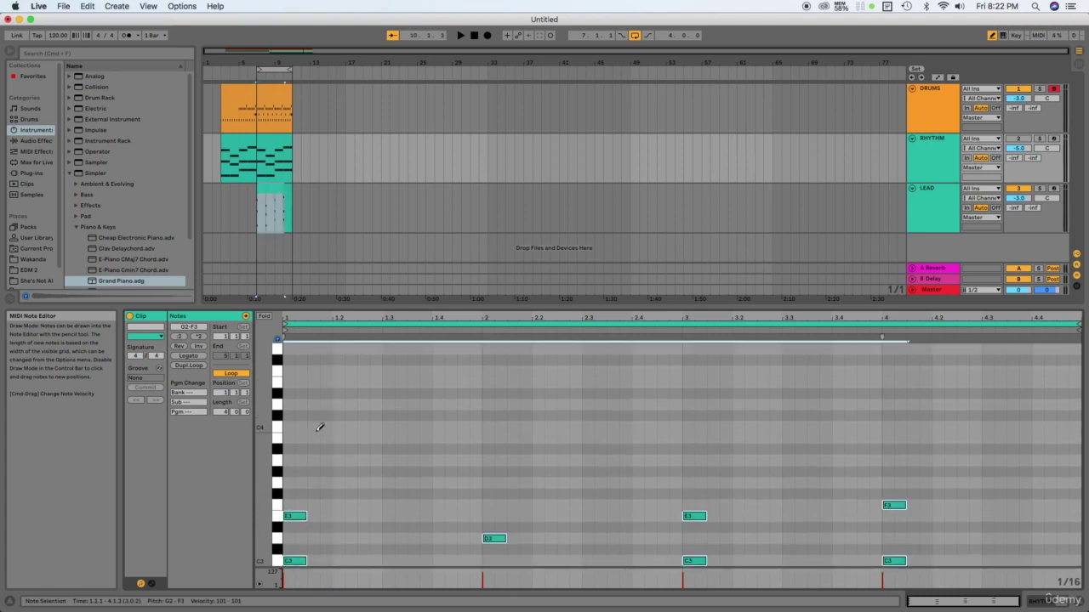
scroll(319, 428, up, 3)
key(b)
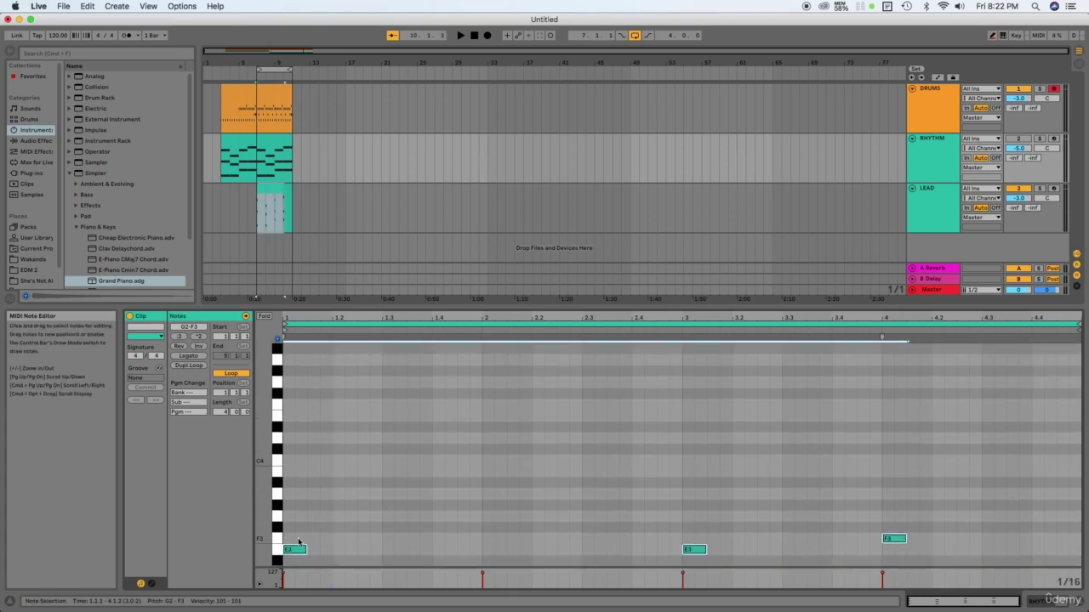
drag(292, 550, 292, 412)
key(space)
key(space)
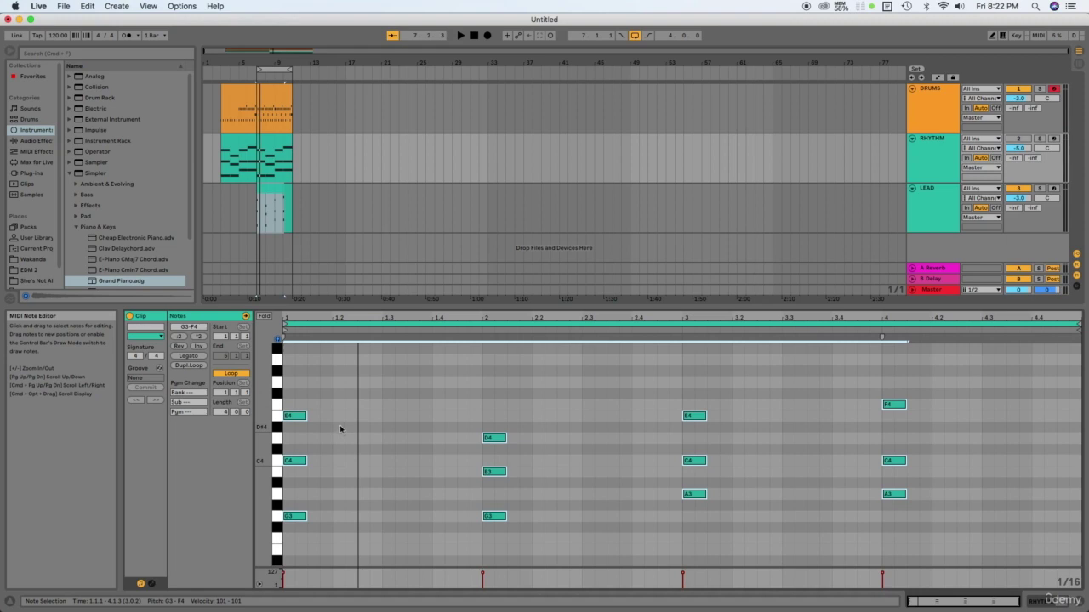
key(b)
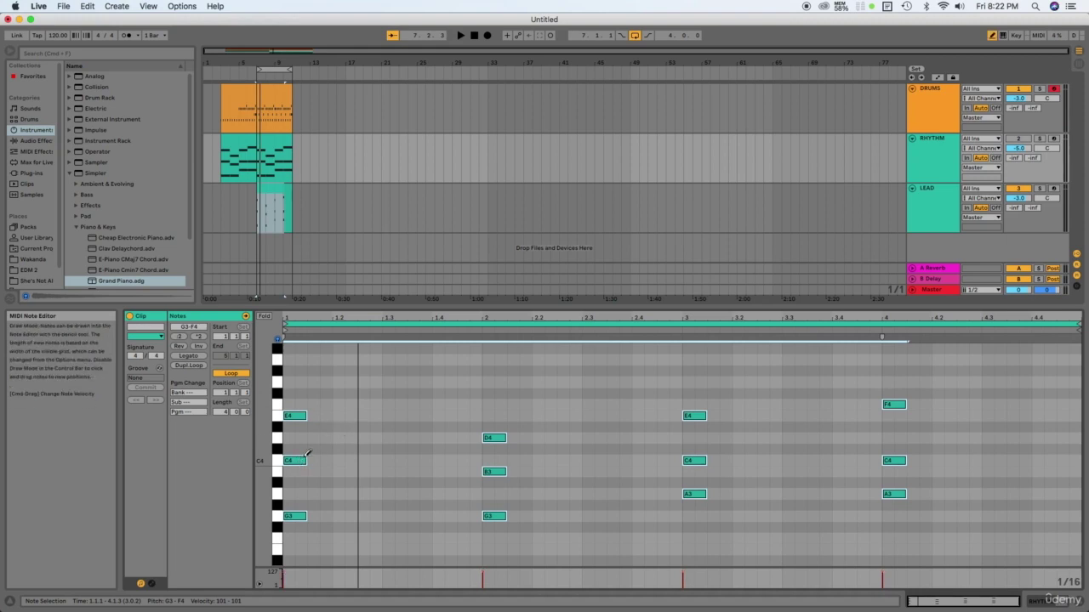
click(318, 461)
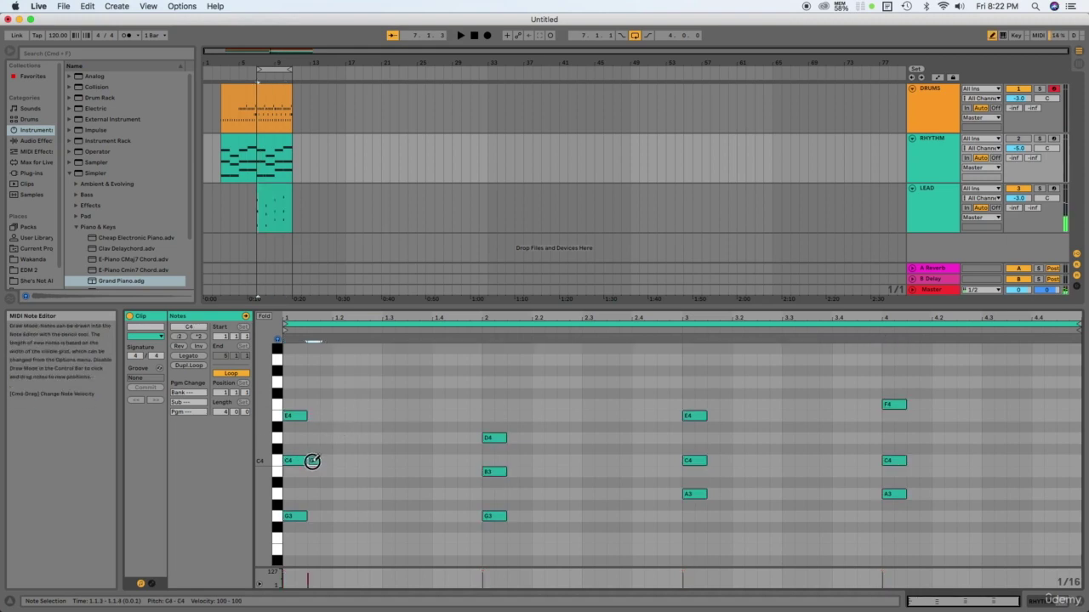
click(311, 462)
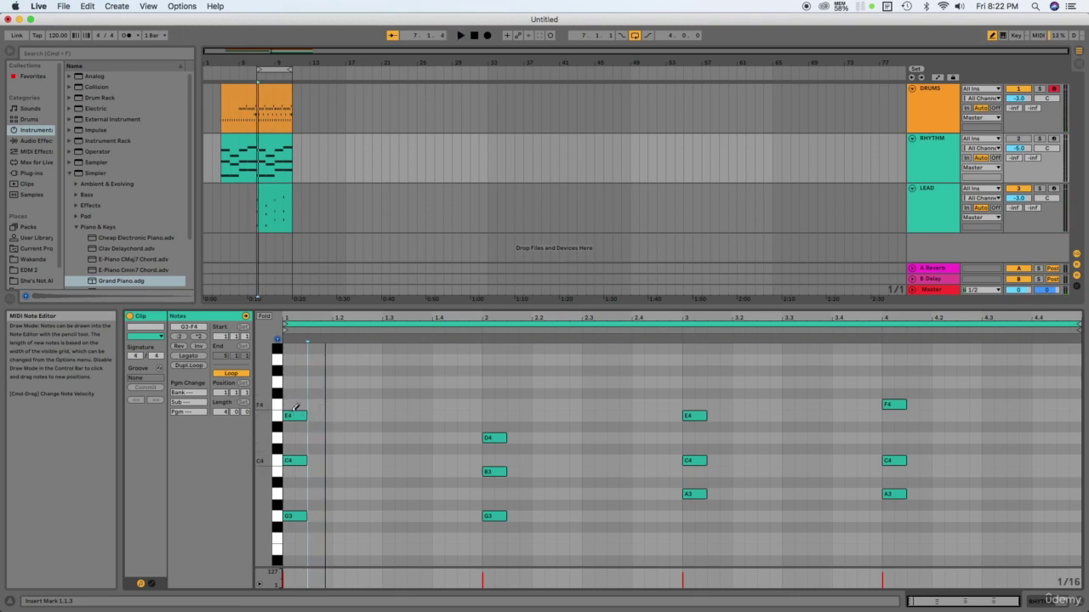
Shorten all LEAD chord notes to a sixteenth note each and play the clip.
key(super+a)
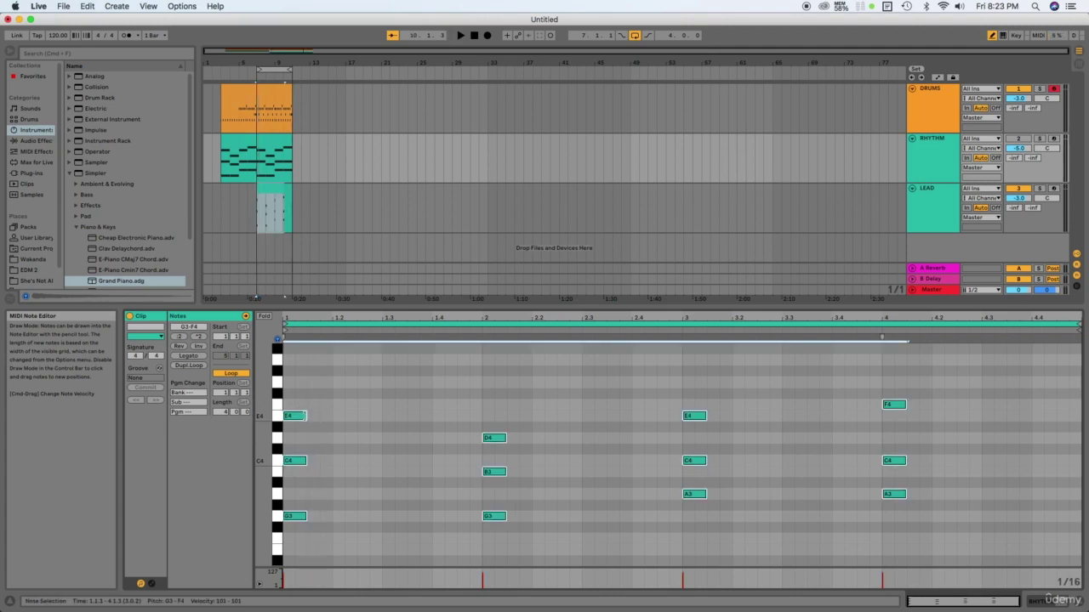
drag(304, 415, 294, 416)
key(space)
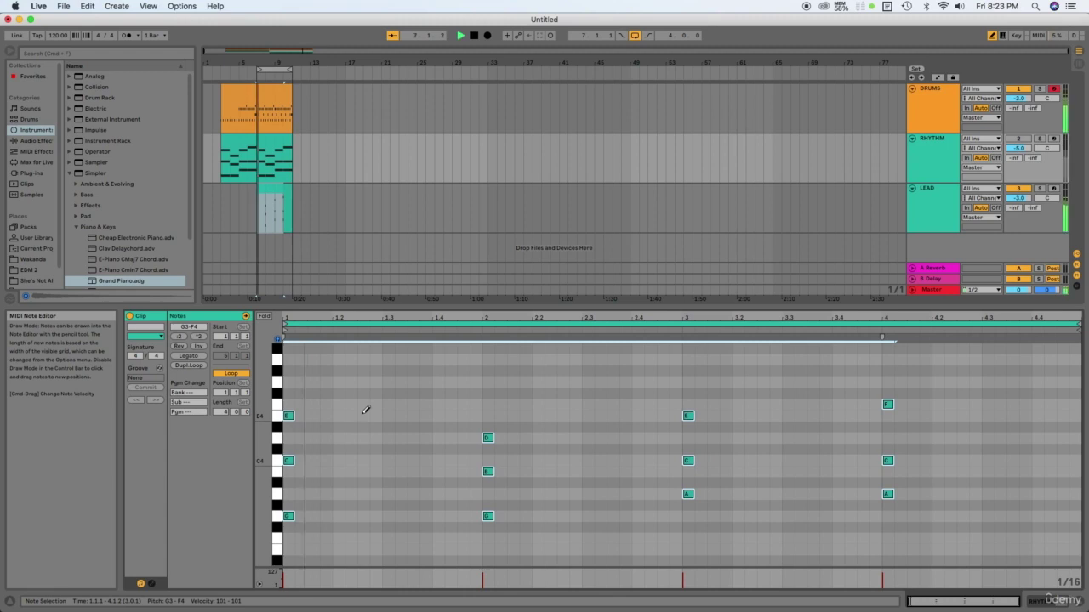
Draw sixteenth notes C4 at 1.1.3 and G3 at 1.2 after the first LEAD chord and play the phrase.
click(314, 460)
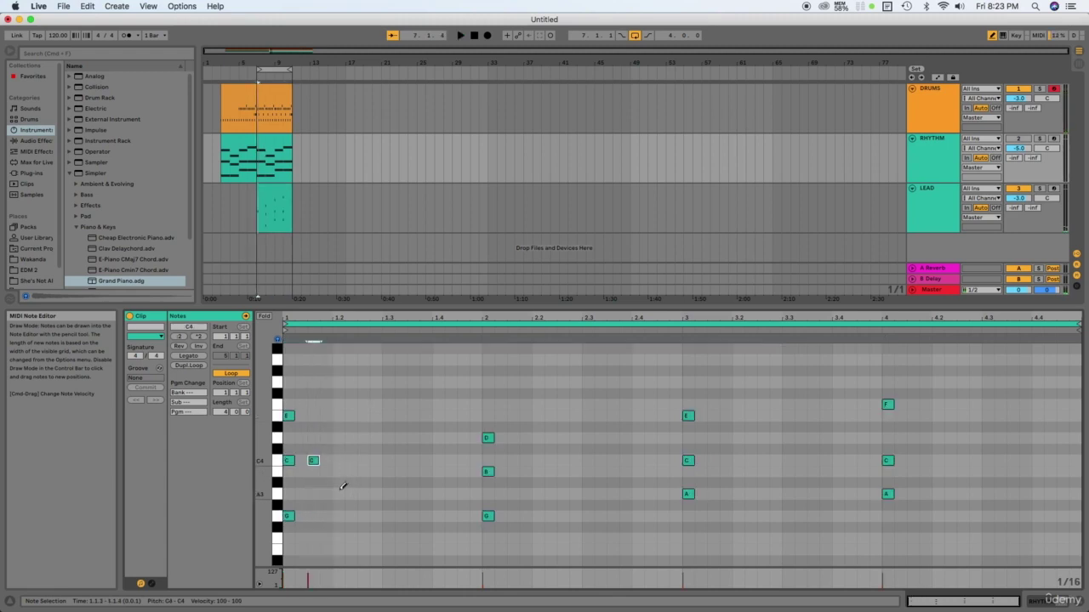
click(340, 493)
click(340, 495)
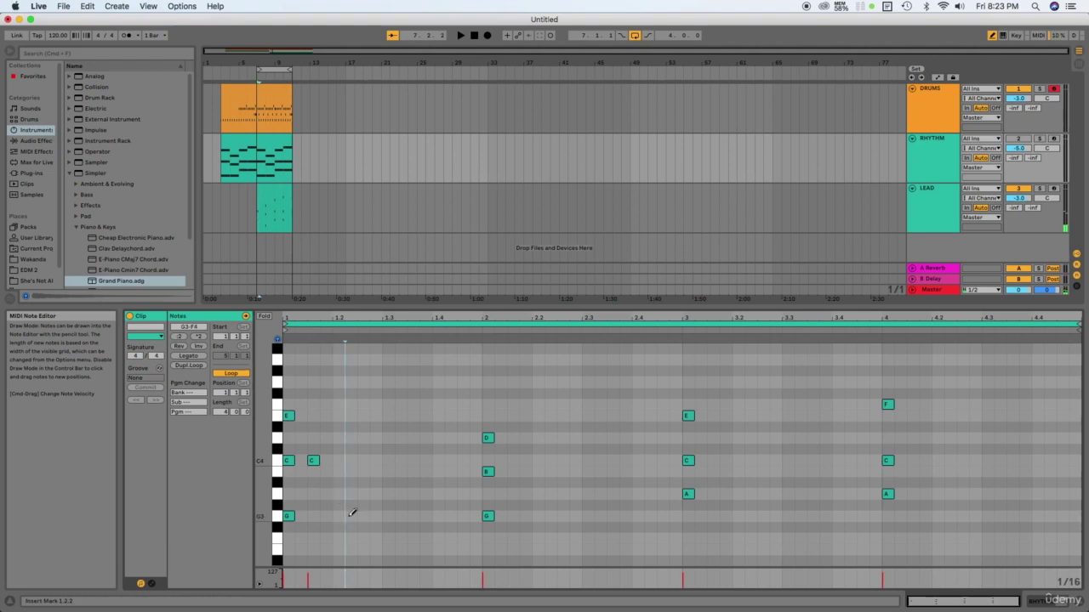
click(338, 516)
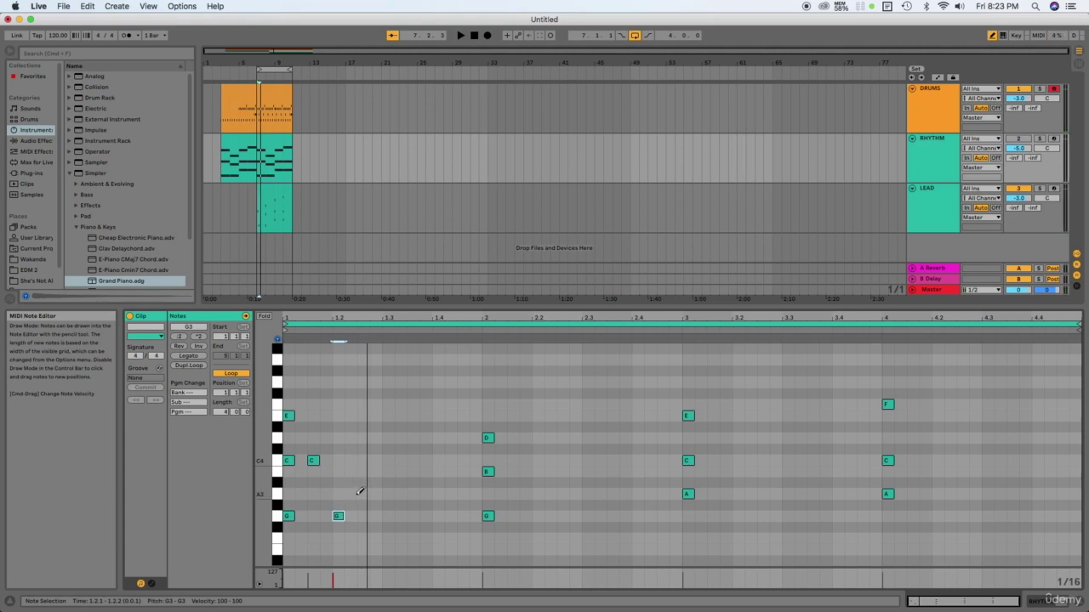
click(365, 492)
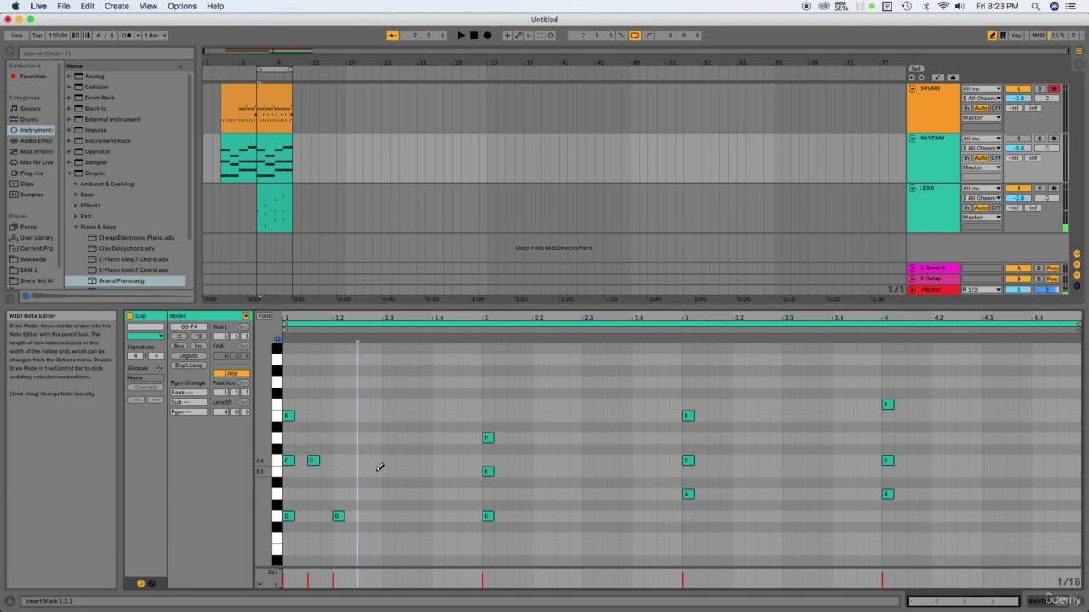
click(377, 467)
key(space)
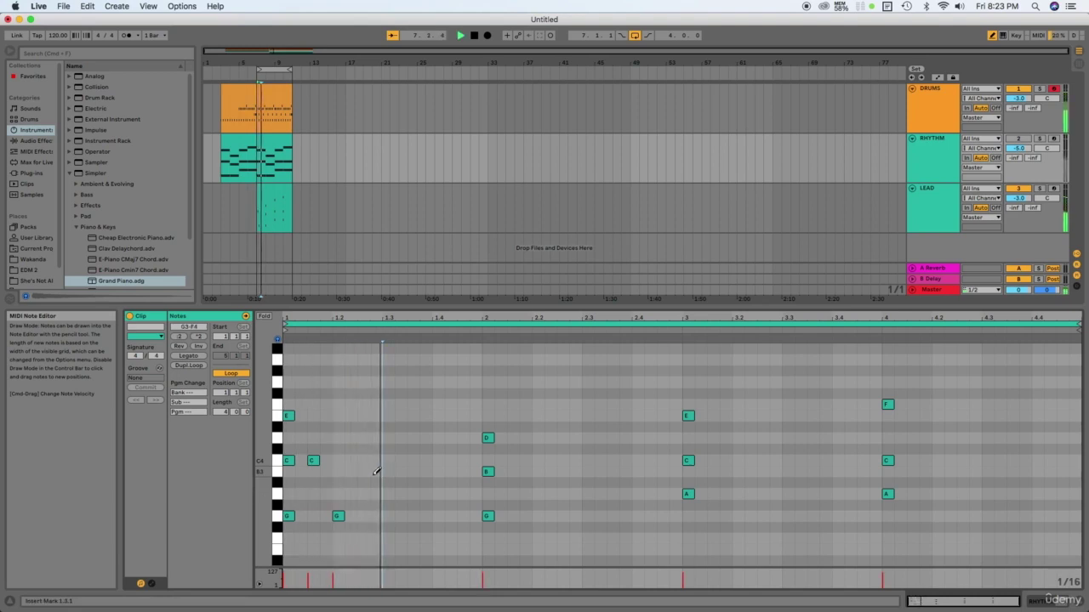
key(space)
Continue the LEAD melody with D4 at 1.2.3 and E4 at 1.3.3, playing the phrase after each note.
click(367, 438)
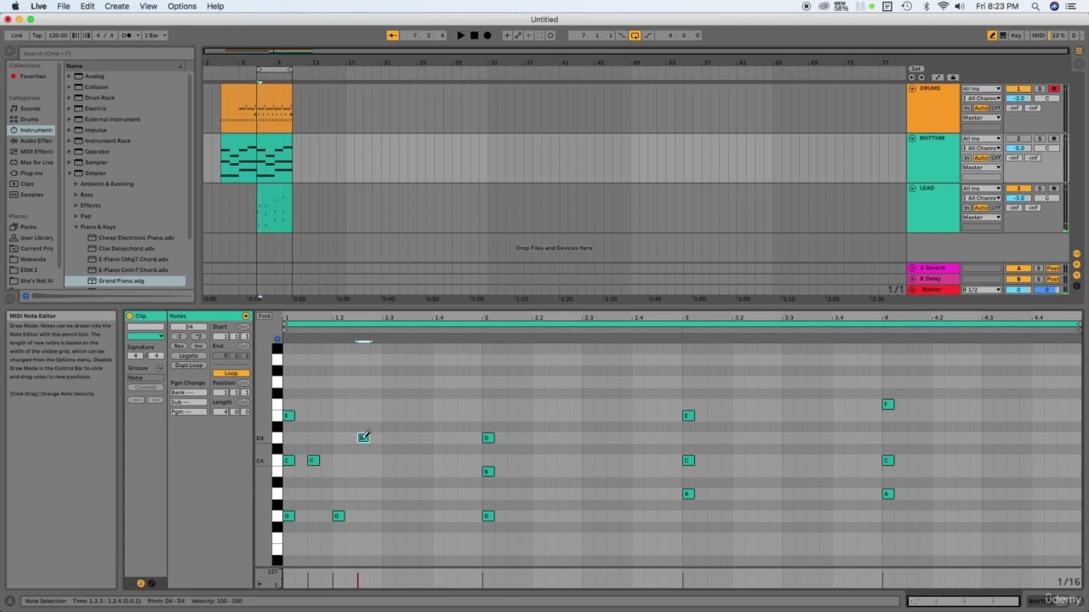
key(space)
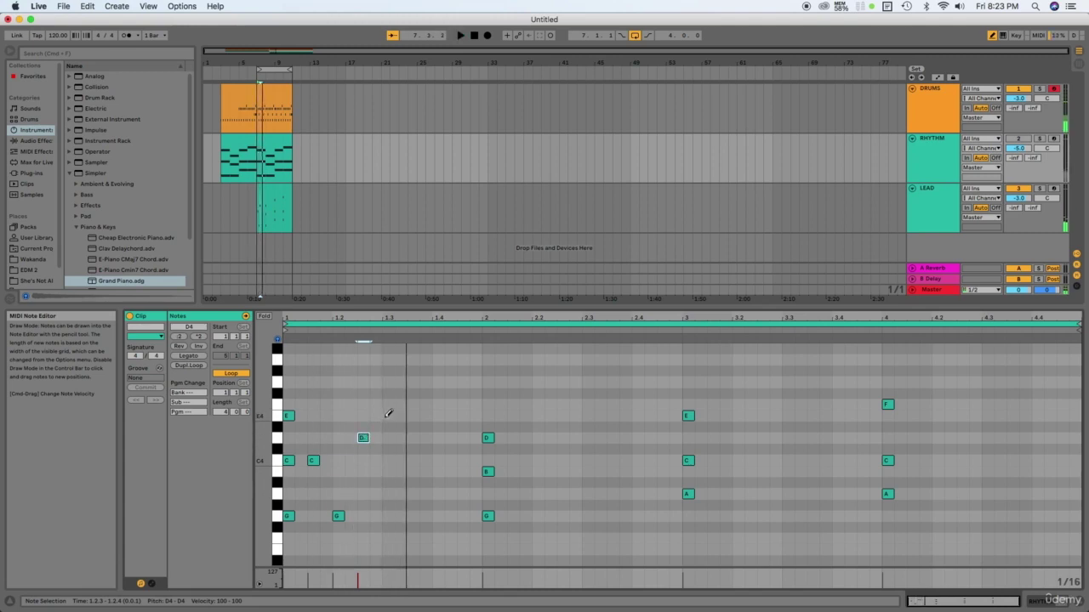
click(411, 415)
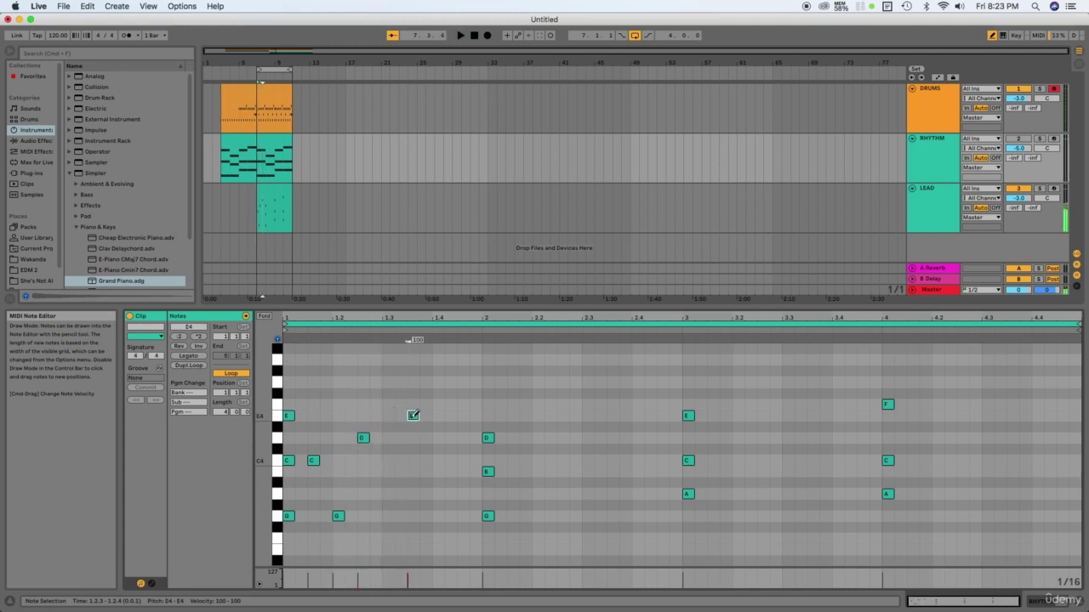
key(space)
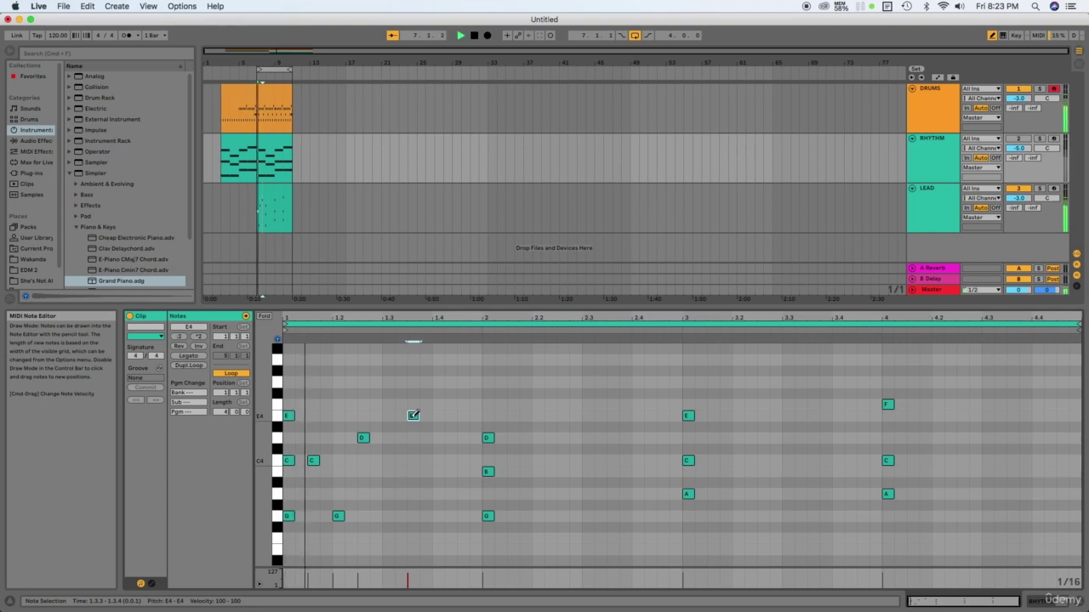
key(space)
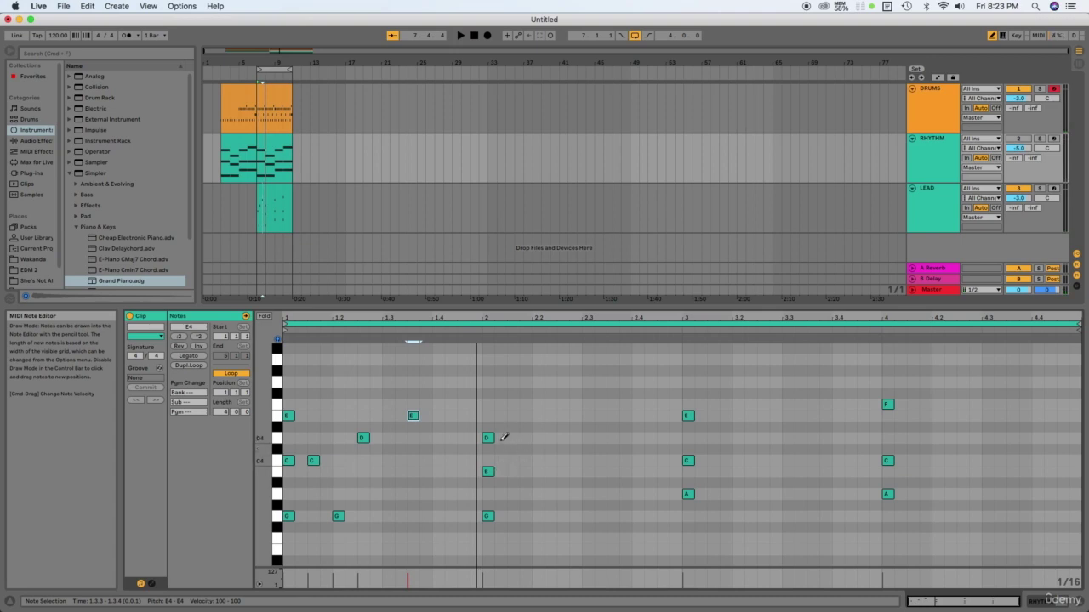
key(space)
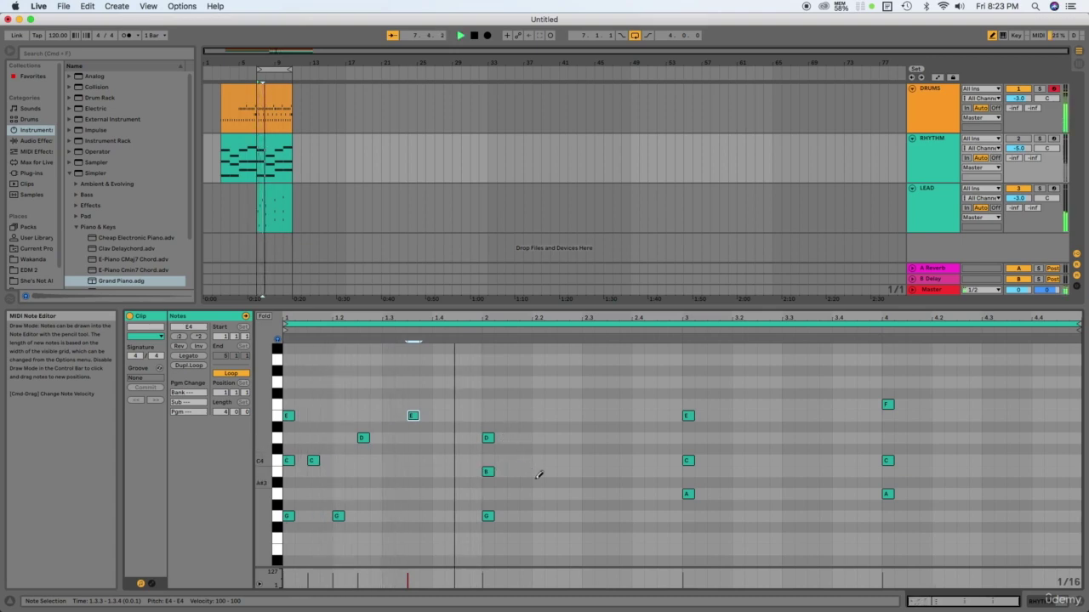
key(space)
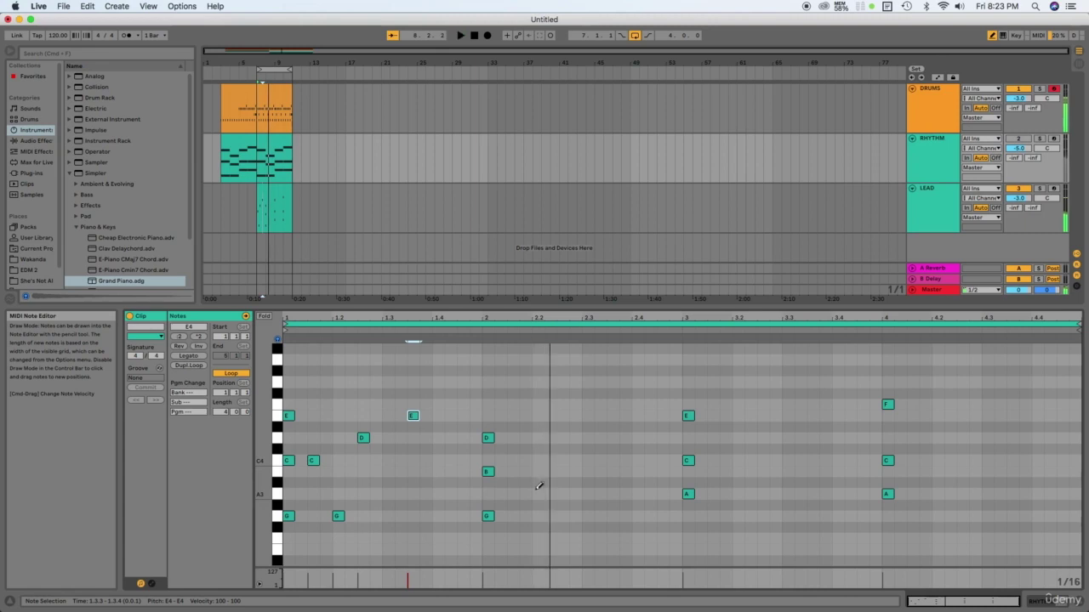
Try D4, E4 and C4 in turn at 1.4.2 ahead of the second LEAD chord and play the phrase.
click(451, 438)
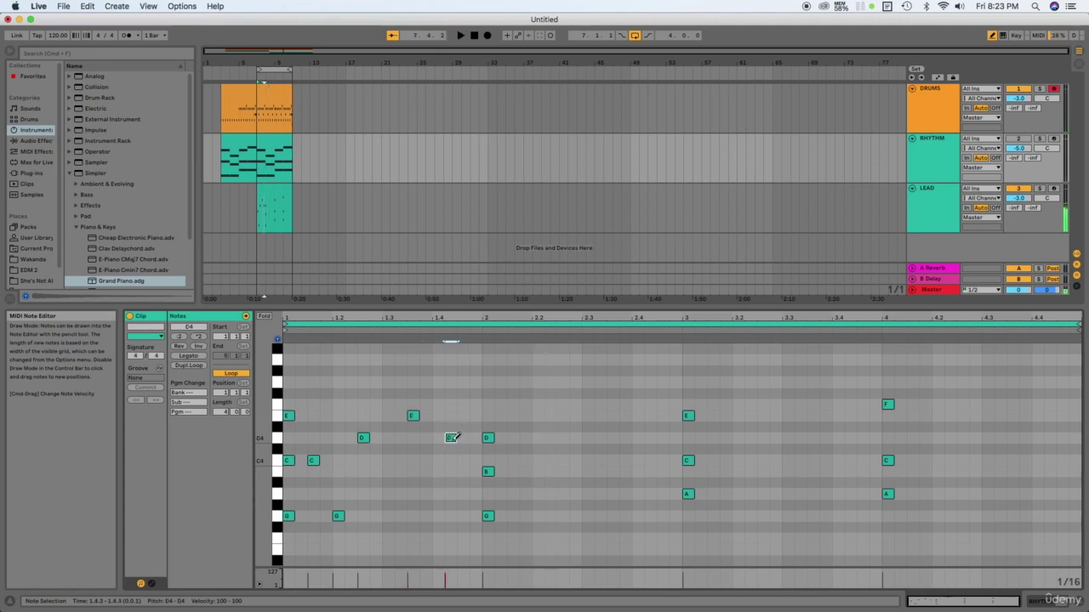
click(451, 440)
click(451, 416)
click(452, 415)
click(452, 460)
key(space)
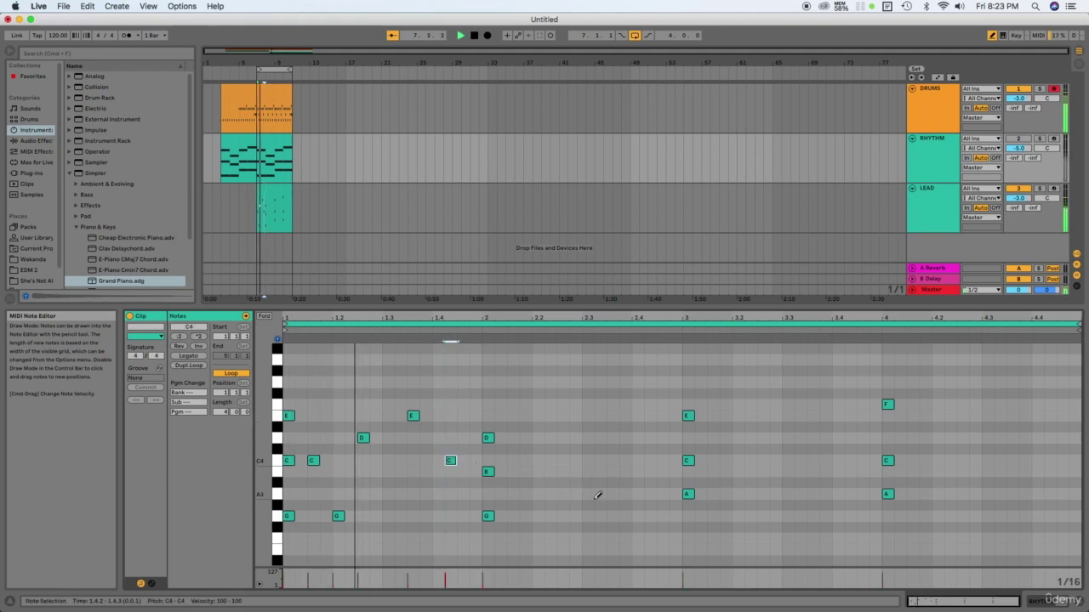
key(space)
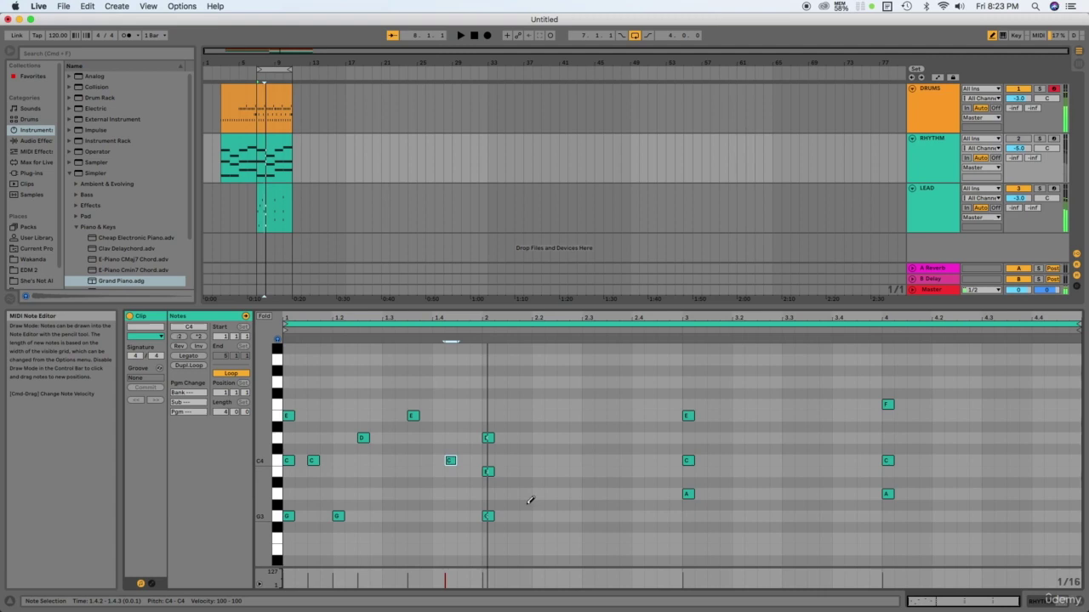
click(451, 460)
Draw a C4 note at 1.4.3, just before the second LEAD chord, and play the phrase.
click(464, 460)
key(space)
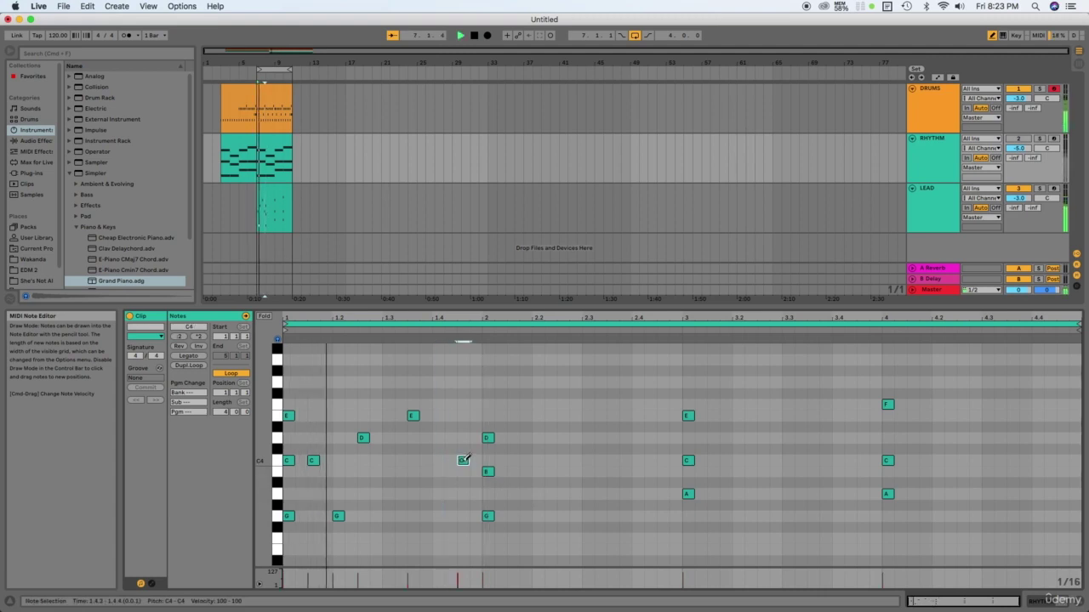
key(space)
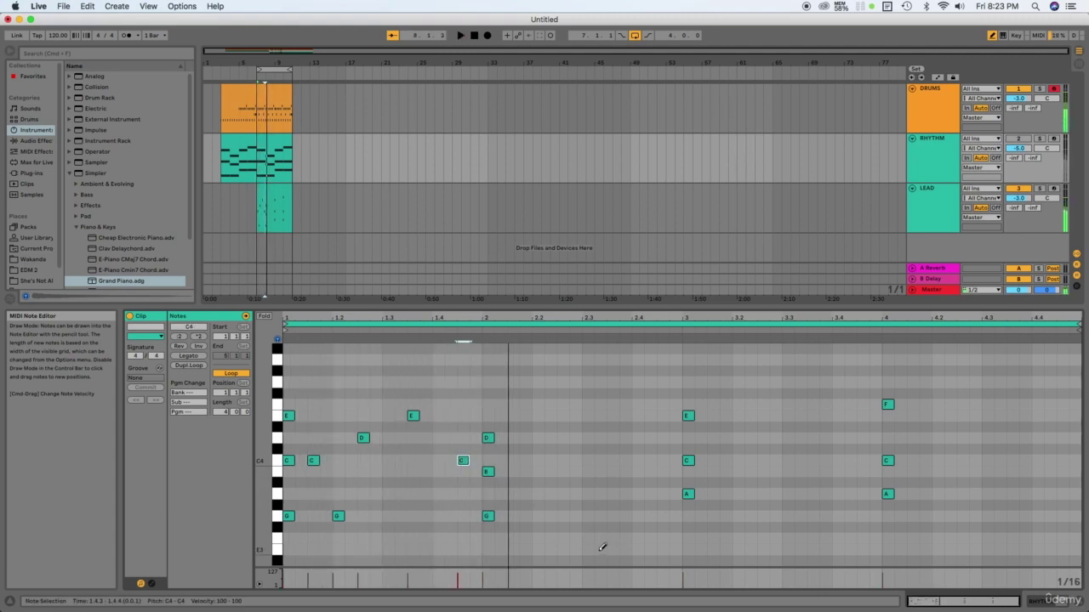
Continue the LEAD melody after the second chord with B3 at 2.1.3, G3 at 2.2 and C4 at 2.2.3, and play the phrase.
click(513, 471)
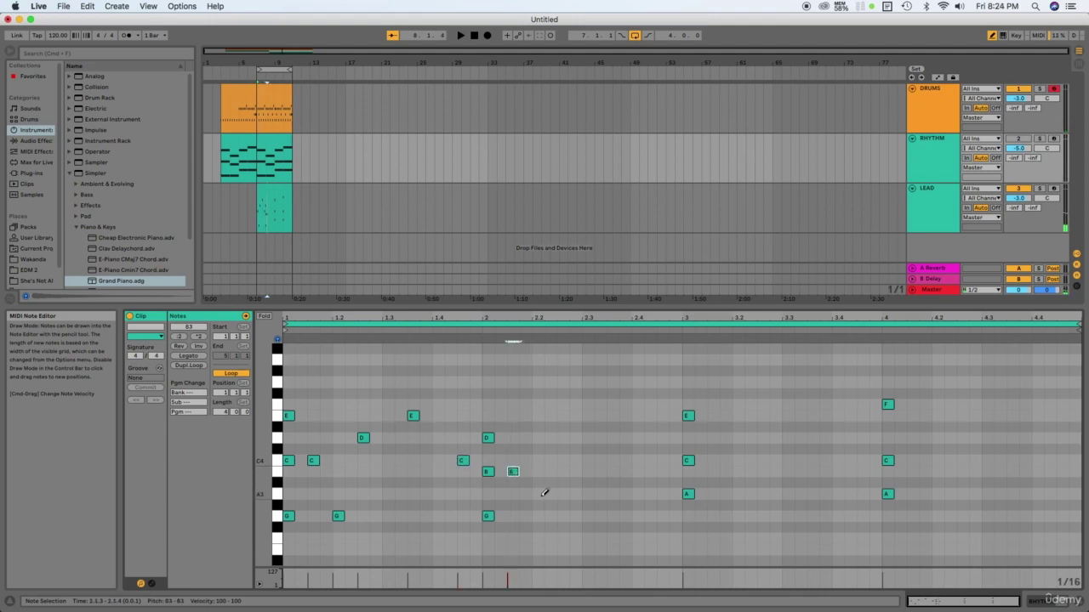
click(541, 495)
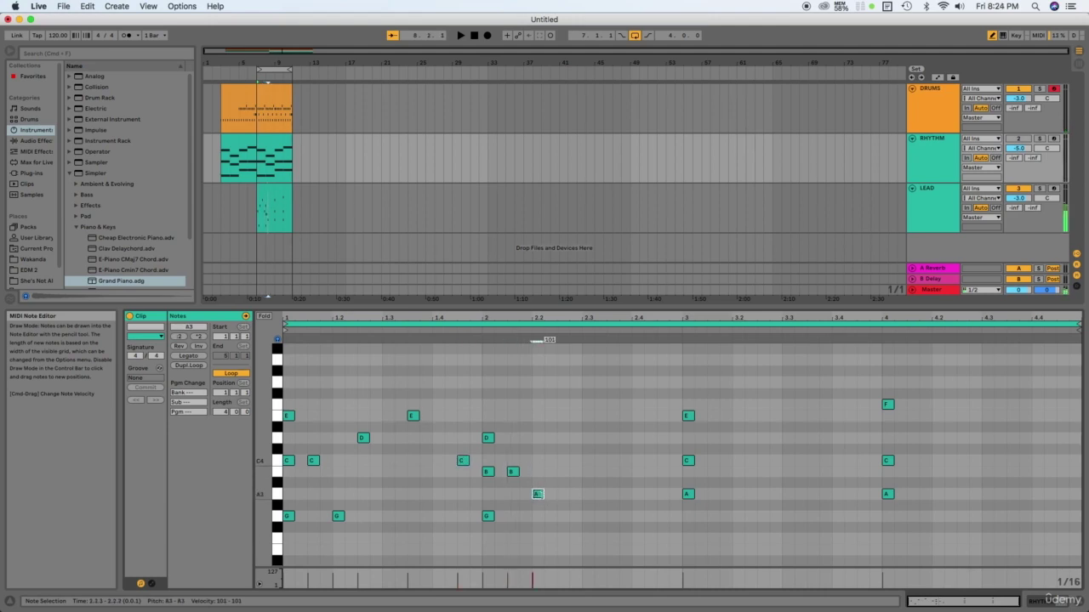
click(538, 515)
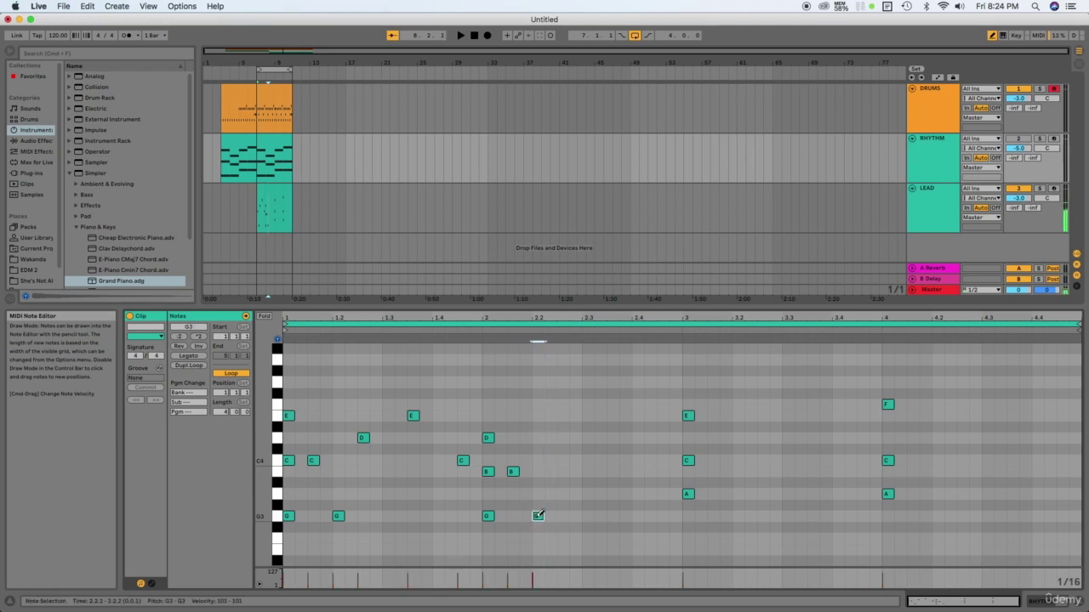
click(564, 460)
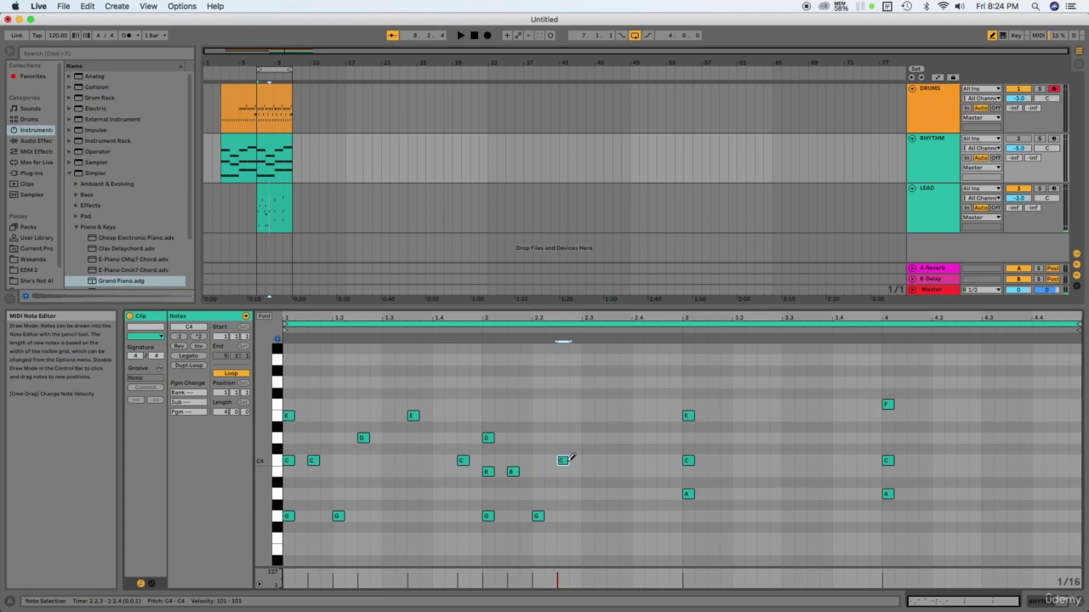
key(space)
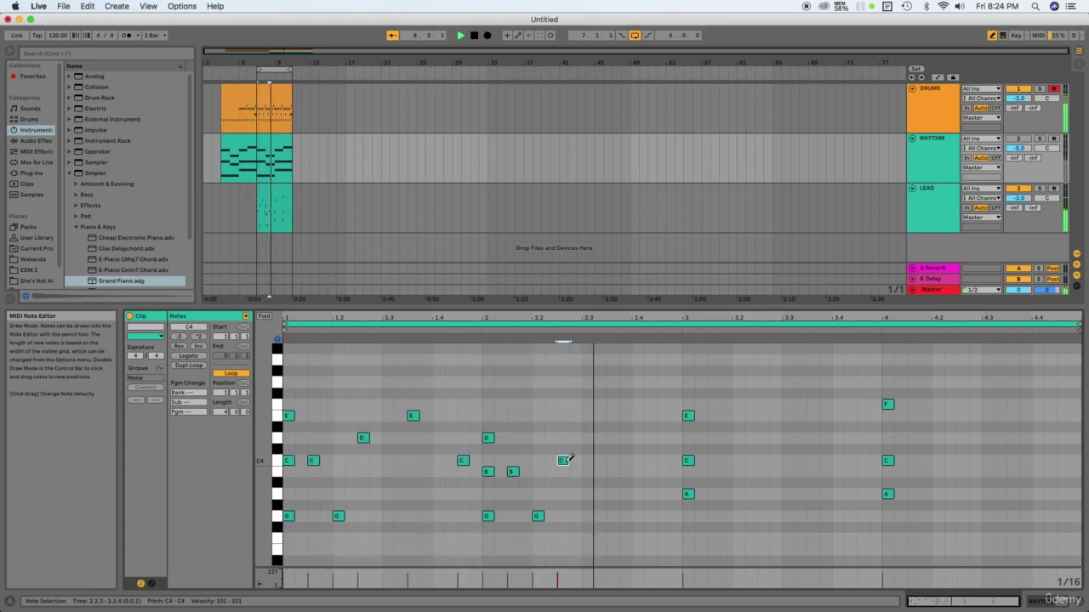
Try D4 at 2.3, move it to 2.3.3, add B3 at 2.4.3 and play the phrase.
click(587, 437)
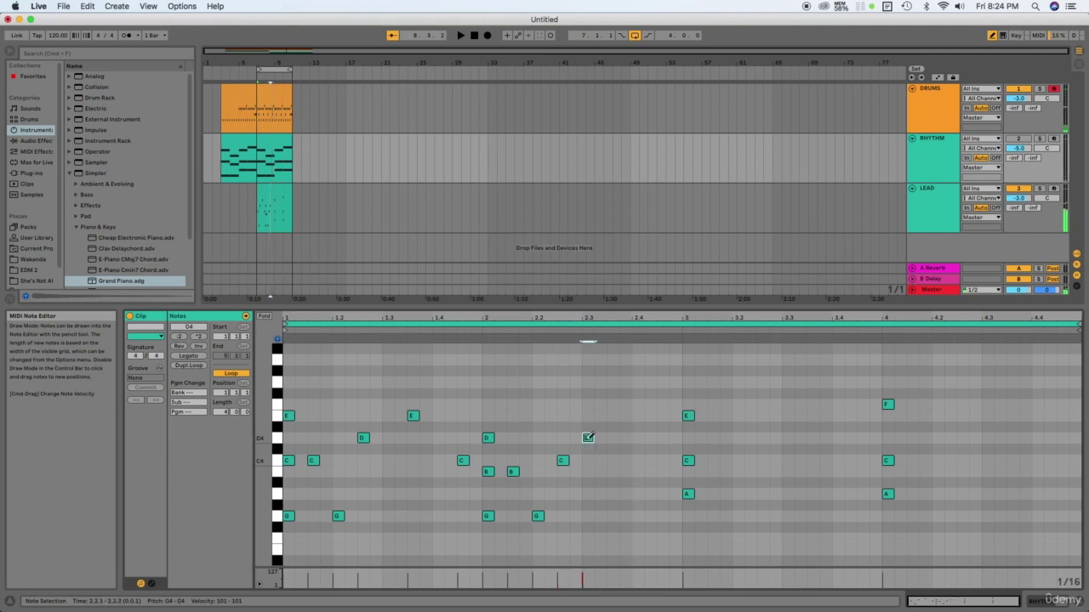
key(space)
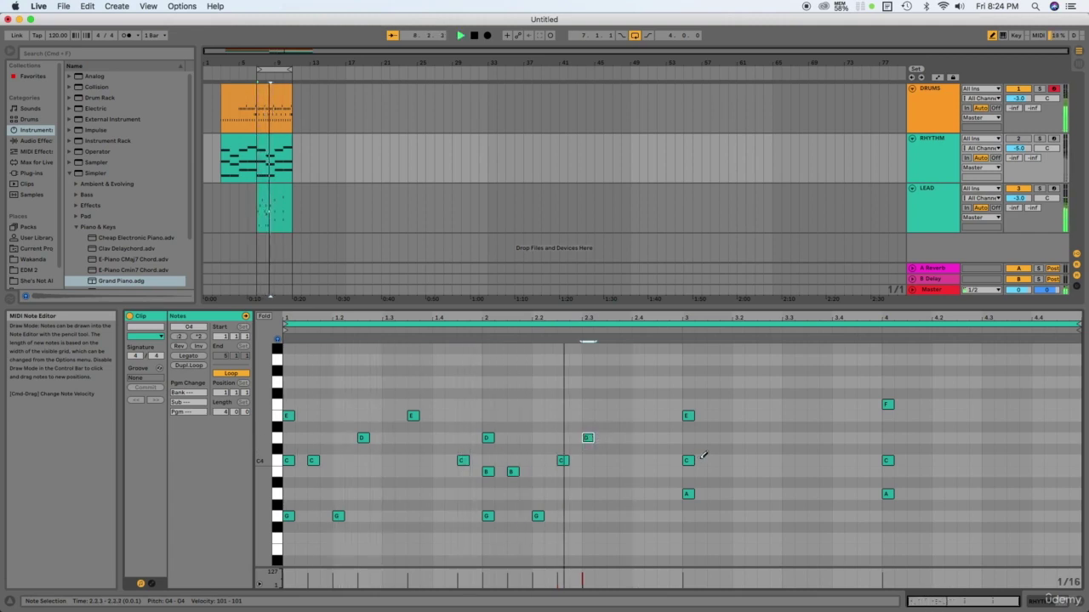
drag(589, 437, 613, 434)
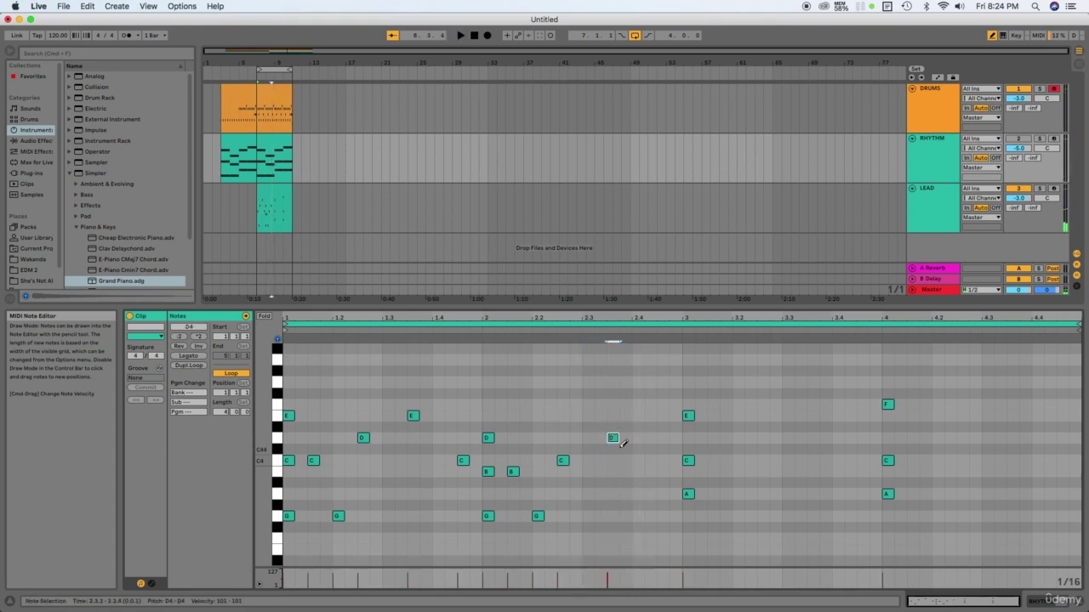
click(662, 471)
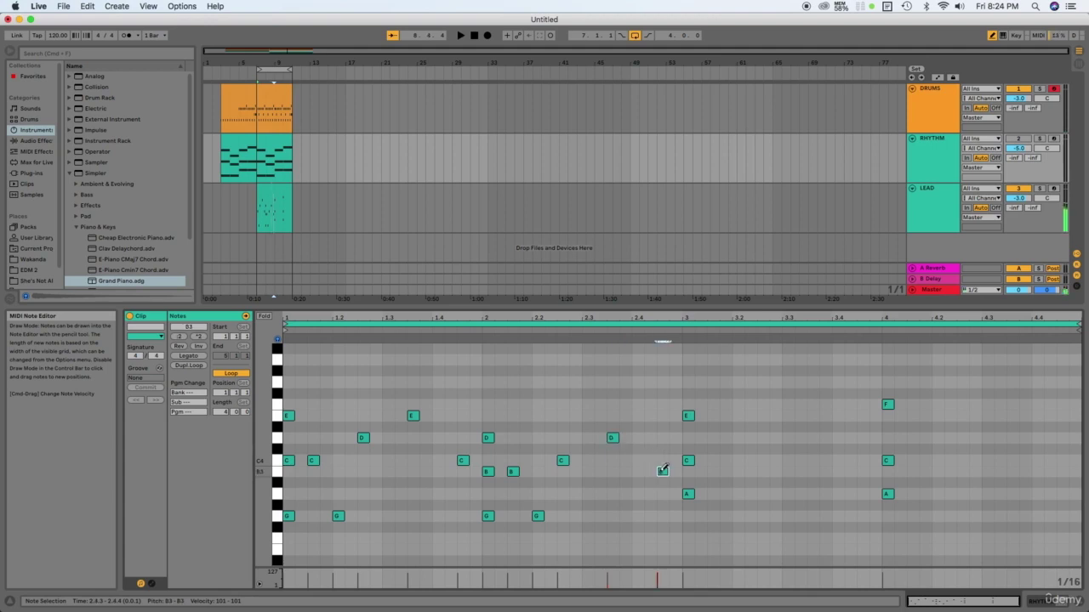
key(space)
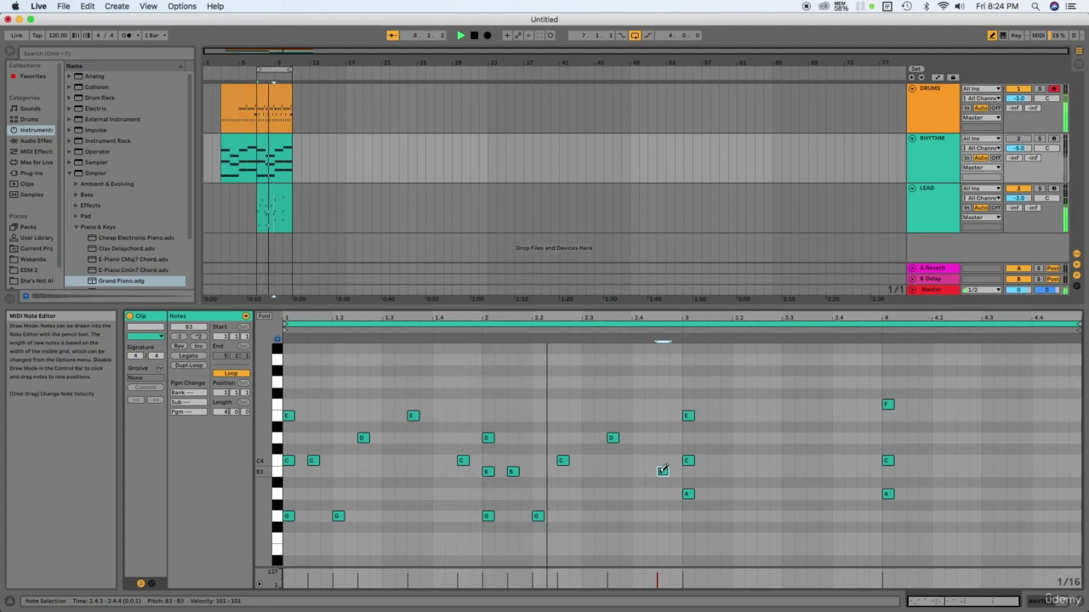
Try A3, G3 and F3 at 3.1.3, just after the third LEAD chord.
click(700, 460)
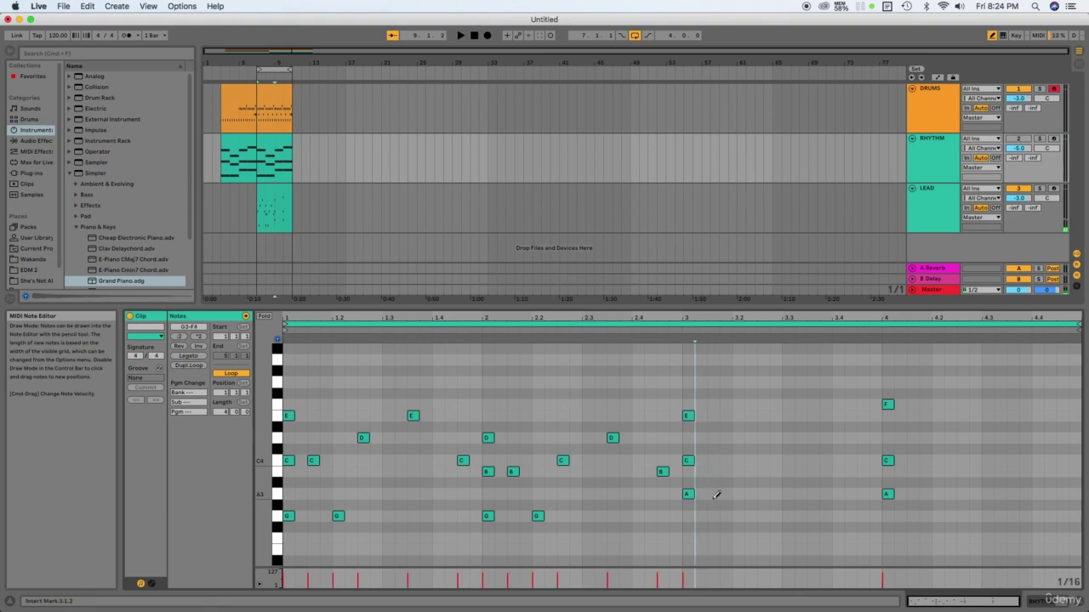
click(714, 495)
click(714, 494)
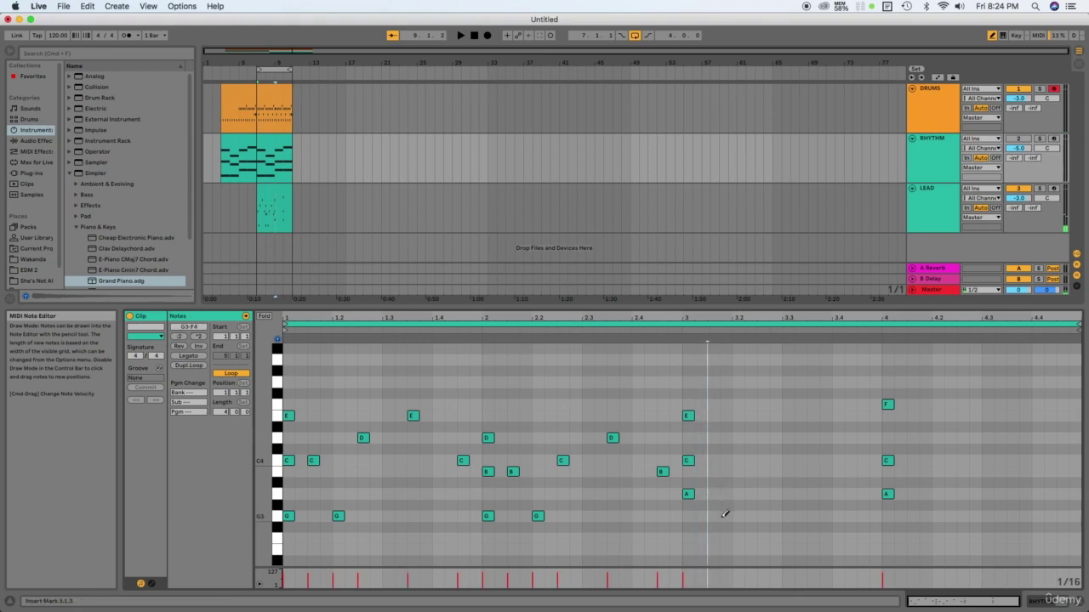
click(715, 514)
click(713, 513)
click(713, 494)
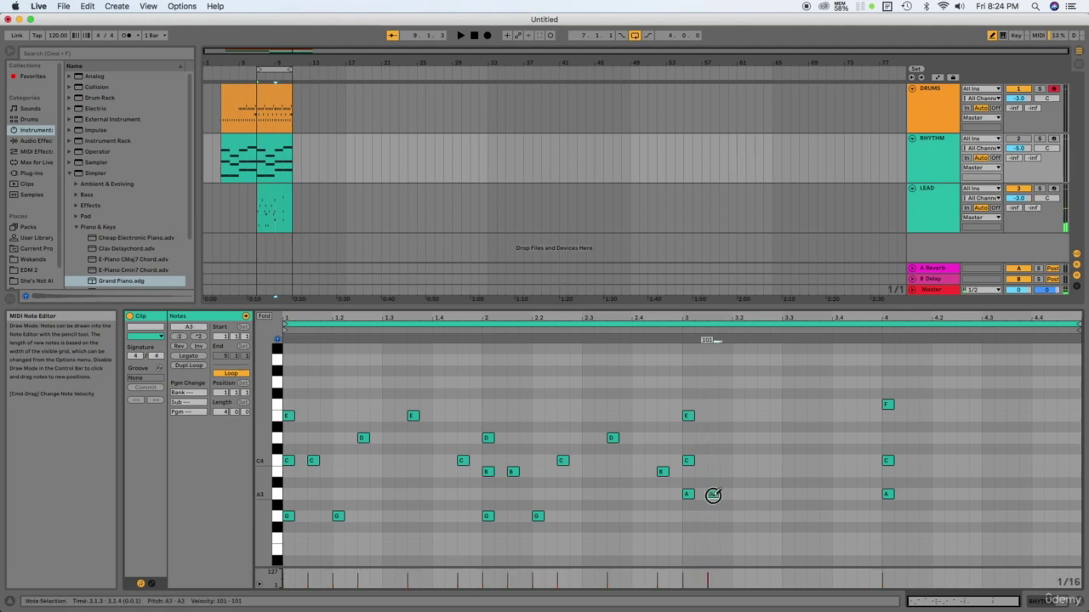
drag(713, 494, 713, 539)
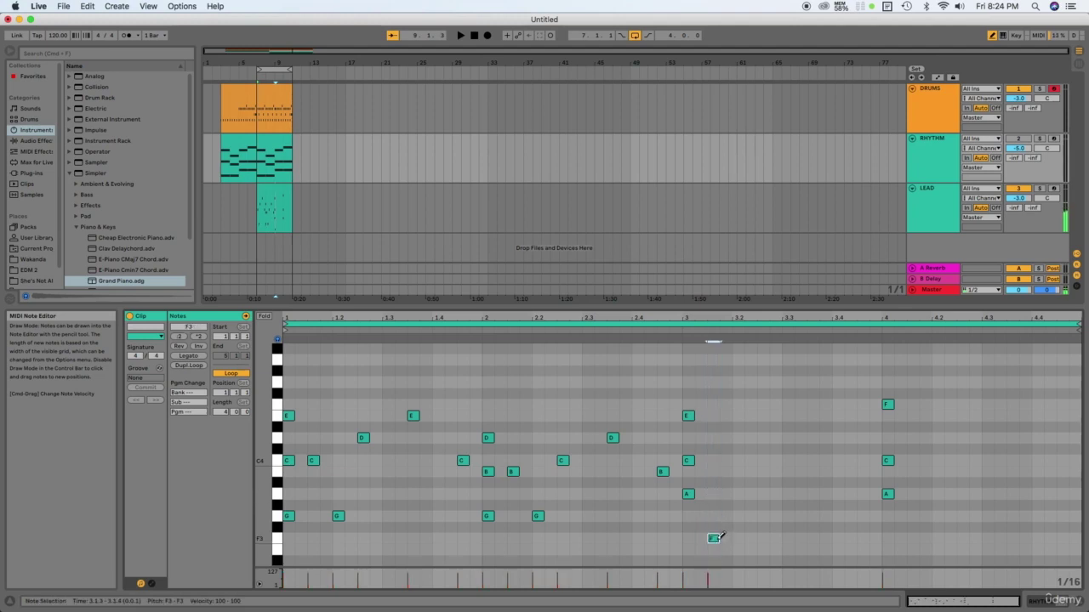
Draw a rising line of G3 at 3.2, A3 at 3.2.3 and C4 at 3.3, and play the phrase.
click(738, 516)
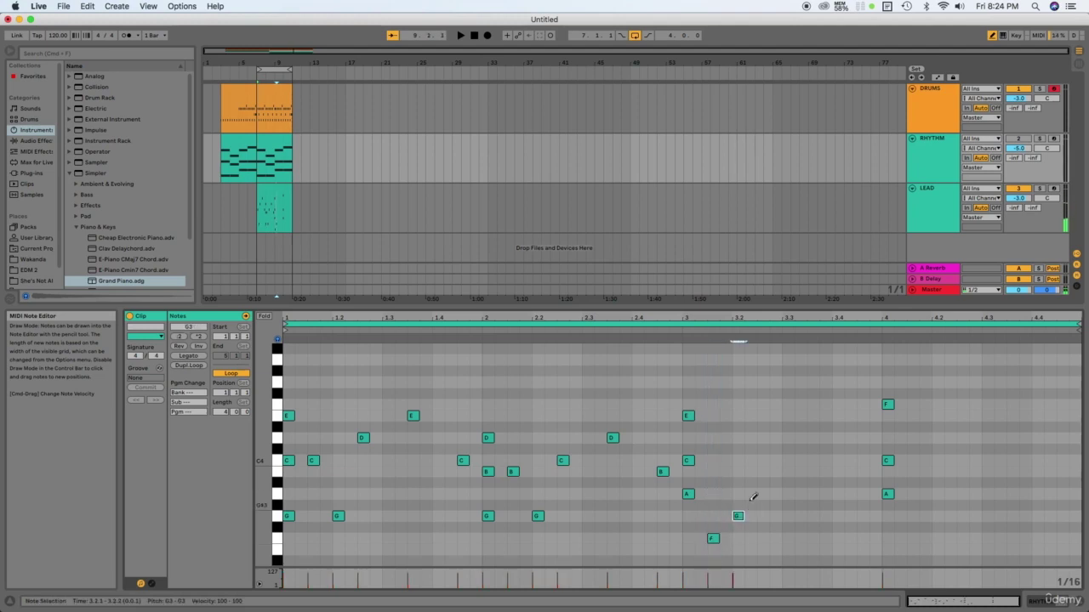
click(764, 493)
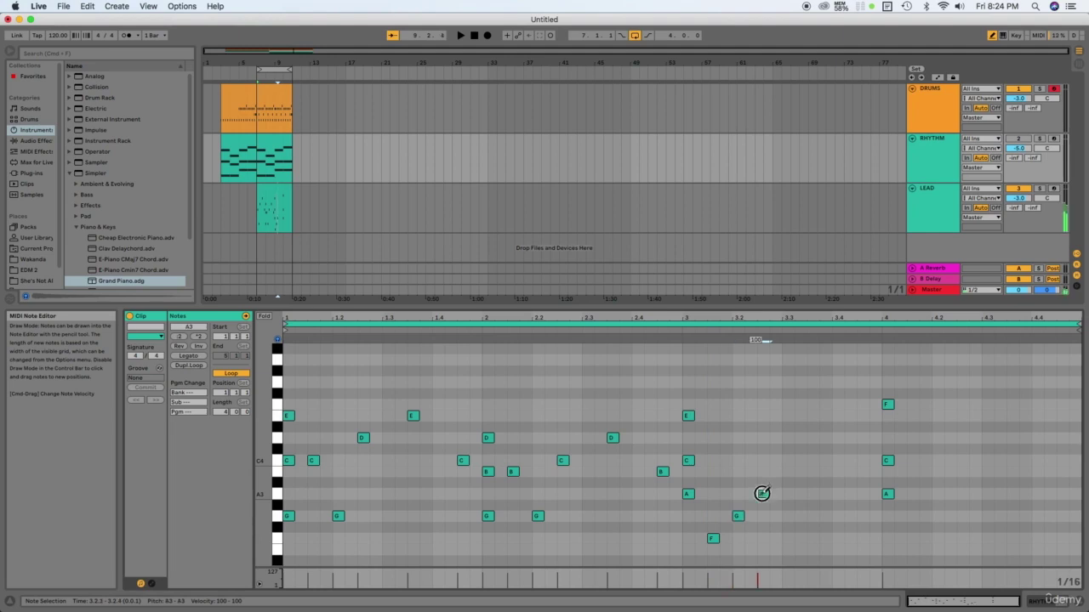
click(787, 461)
key(space)
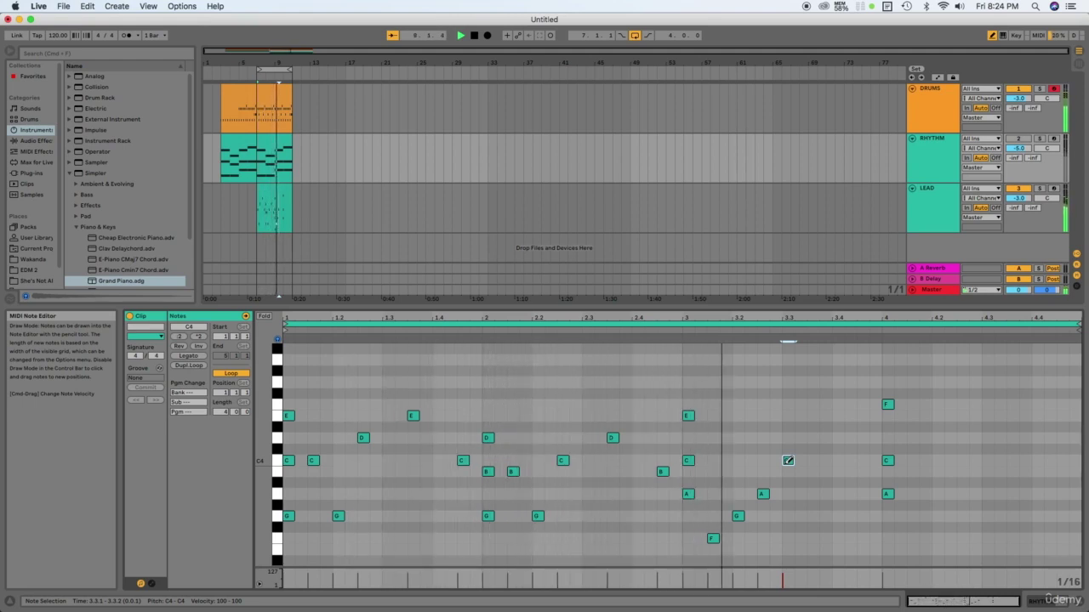
Replace the F3 note at 3.1.3 with E3, redraw G3 at 3.2 and play the phrase.
click(710, 538)
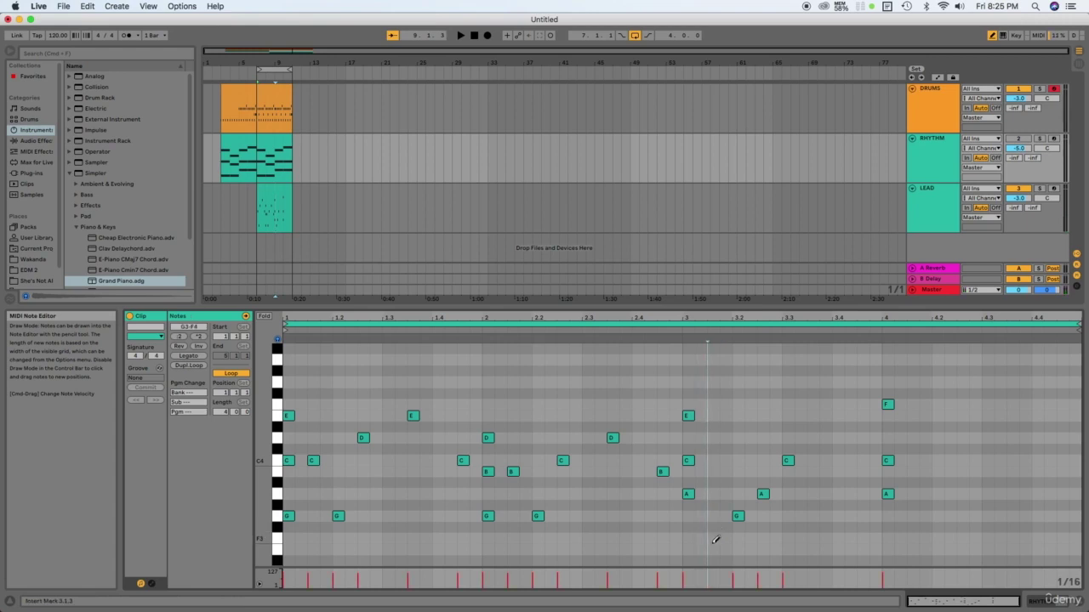
click(713, 550)
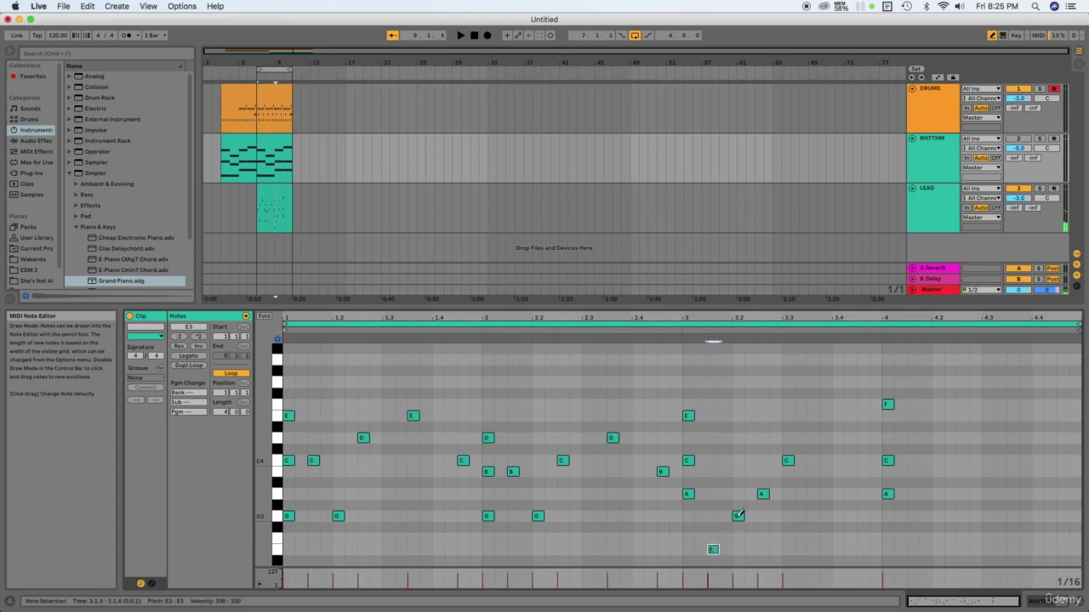
click(738, 515)
key(Delete)
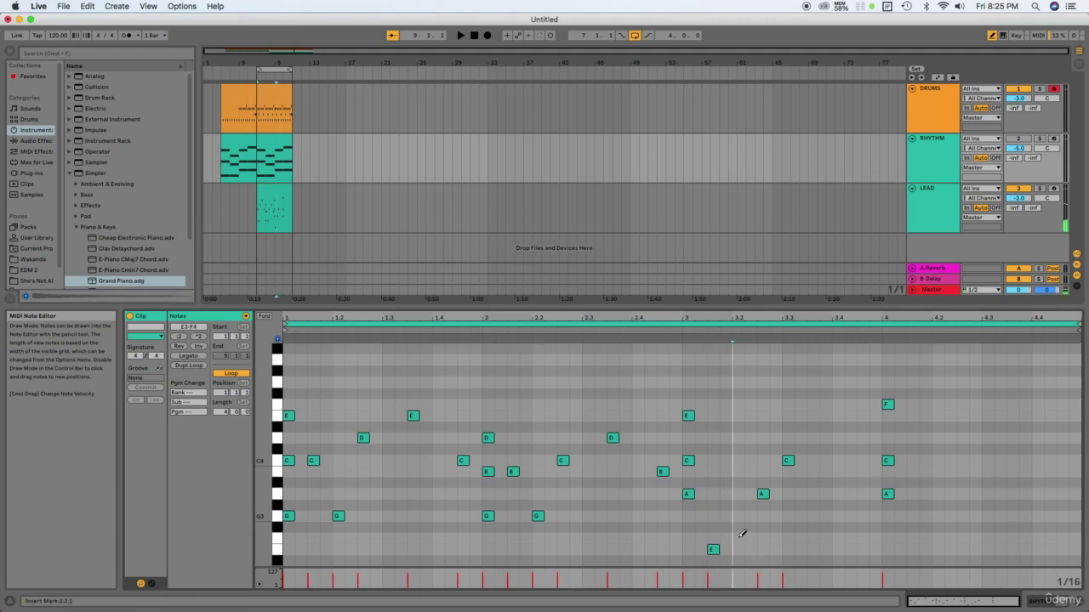
click(738, 515)
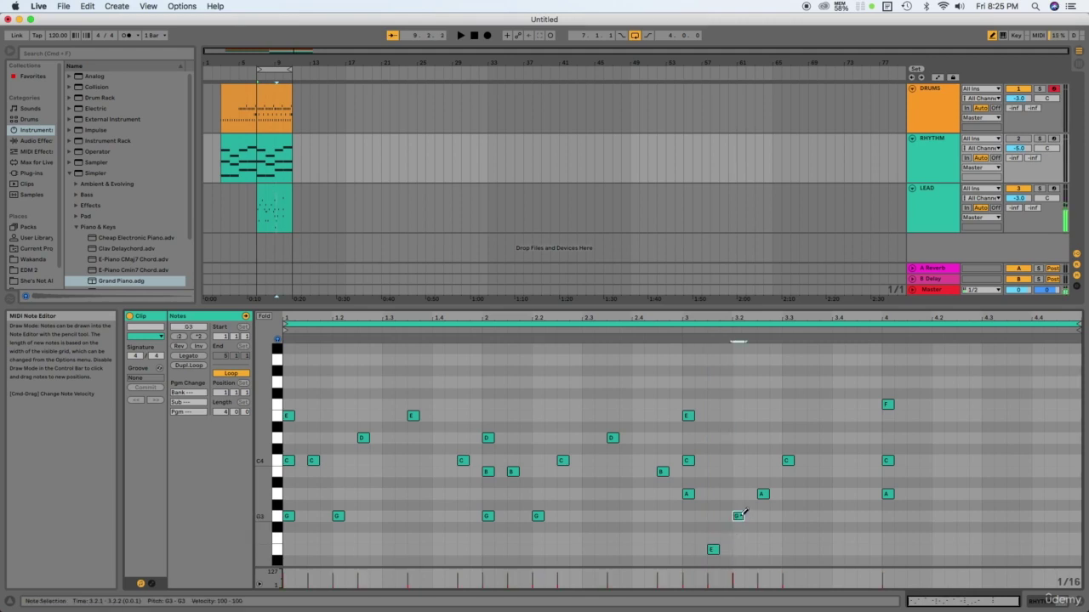
key(space)
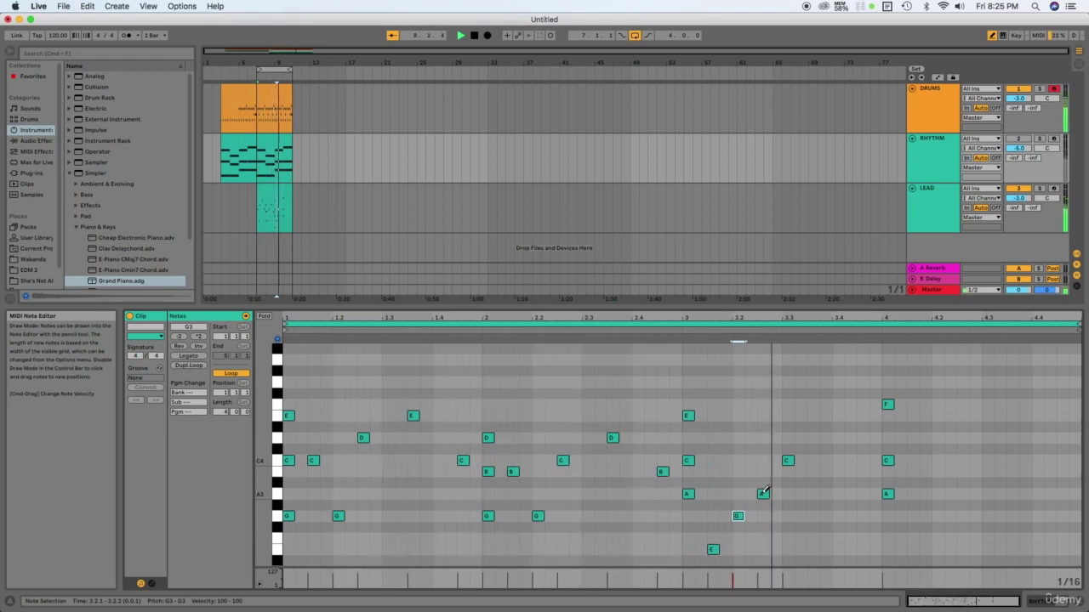
Keep C4 at 3.3, draw C4 at 3.3.3, B3 at 3.4 and G3 at 3.4.3 leading to the fourth chord, and play the phrase.
click(789, 460)
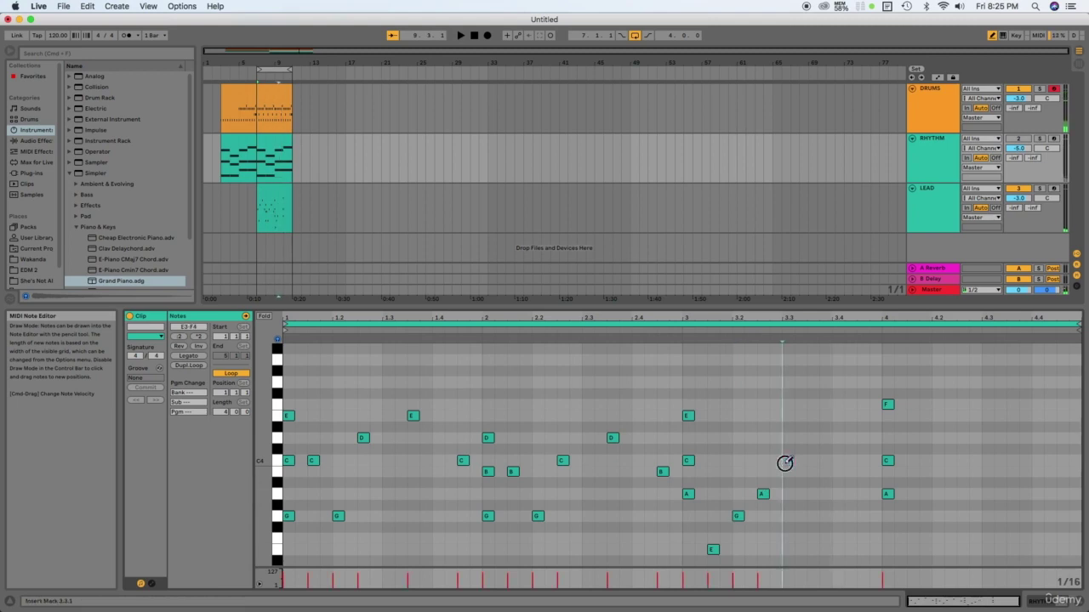
click(789, 460)
click(802, 472)
click(802, 471)
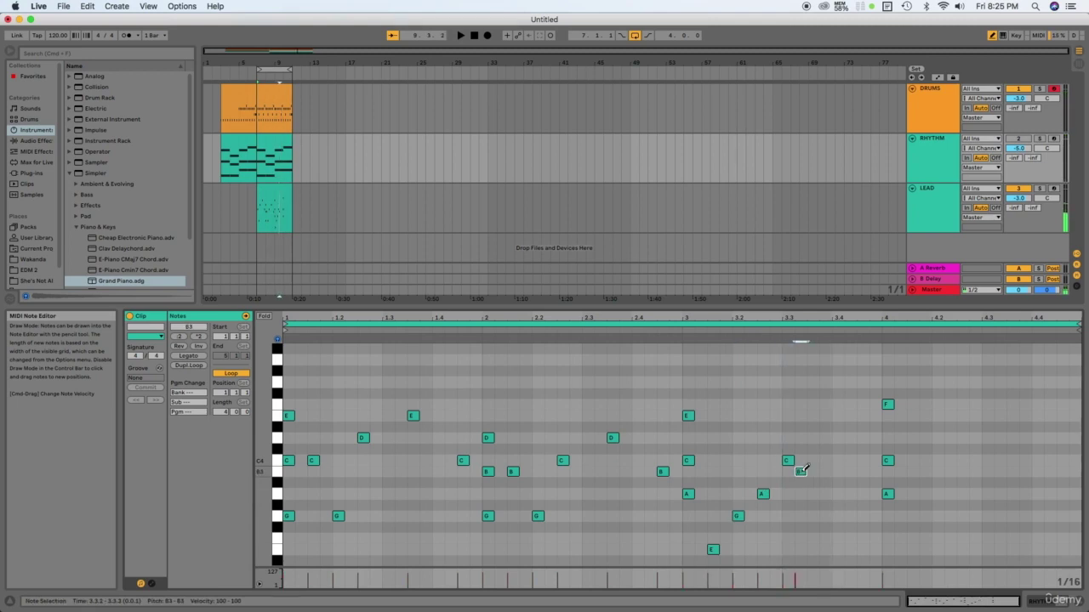
click(801, 471)
click(801, 470)
click(811, 460)
click(838, 472)
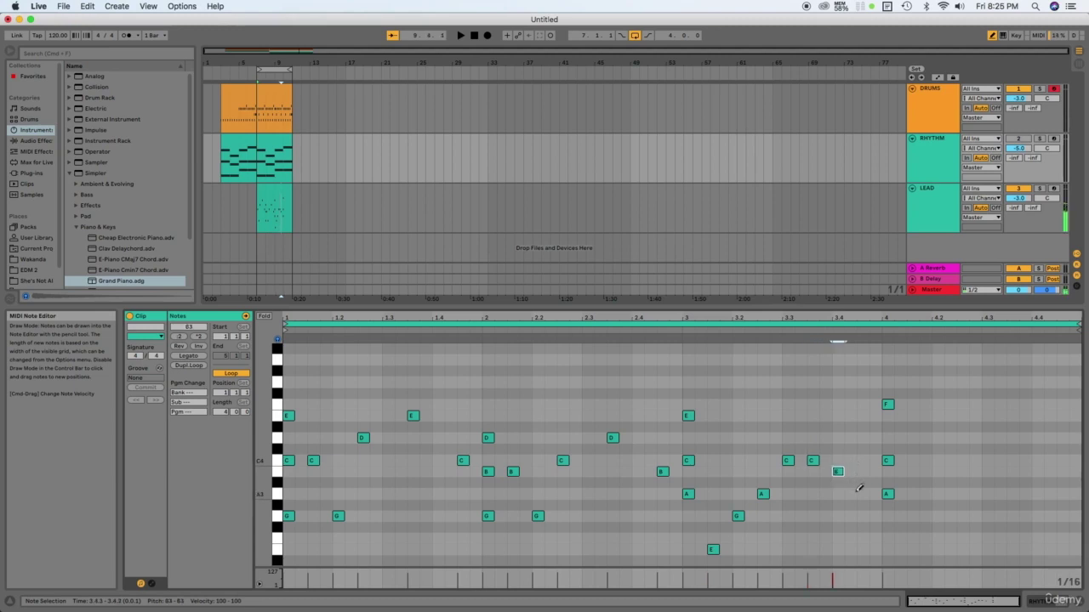
click(862, 515)
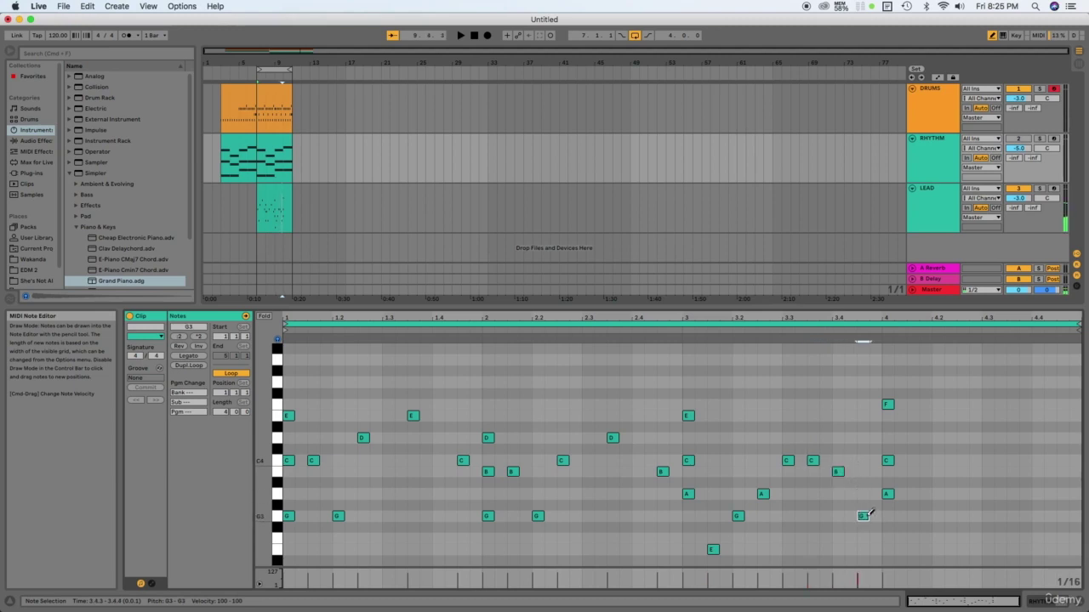
key(space)
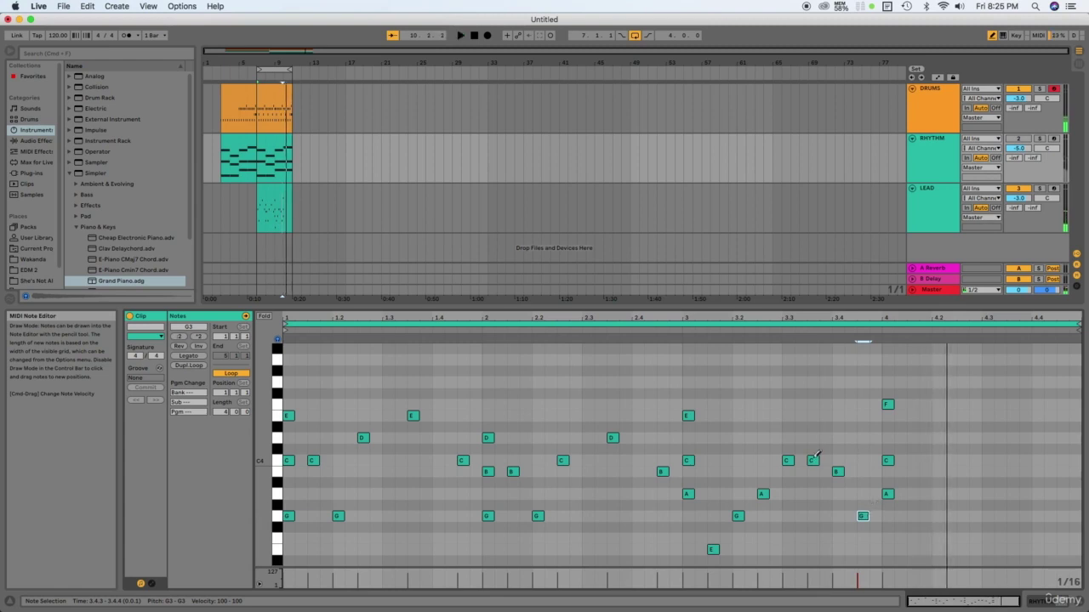
Draw a rising line after the fourth LEAD chord: G3 at 4.1.3, A3 at 4.2, C4 at 4.2.3 and D4 at 4.3.
click(914, 516)
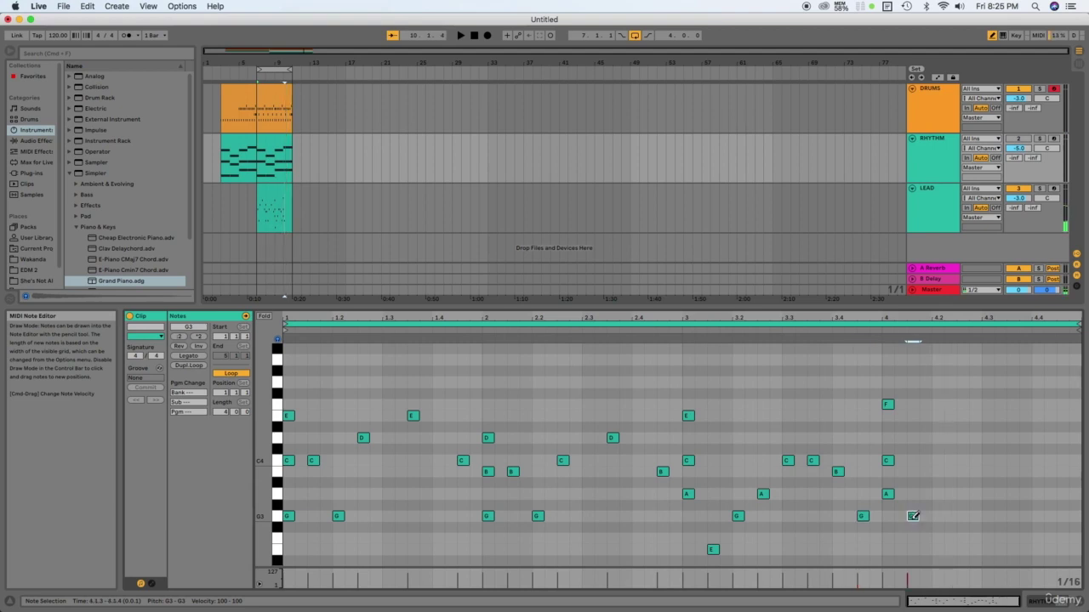
click(938, 493)
click(962, 460)
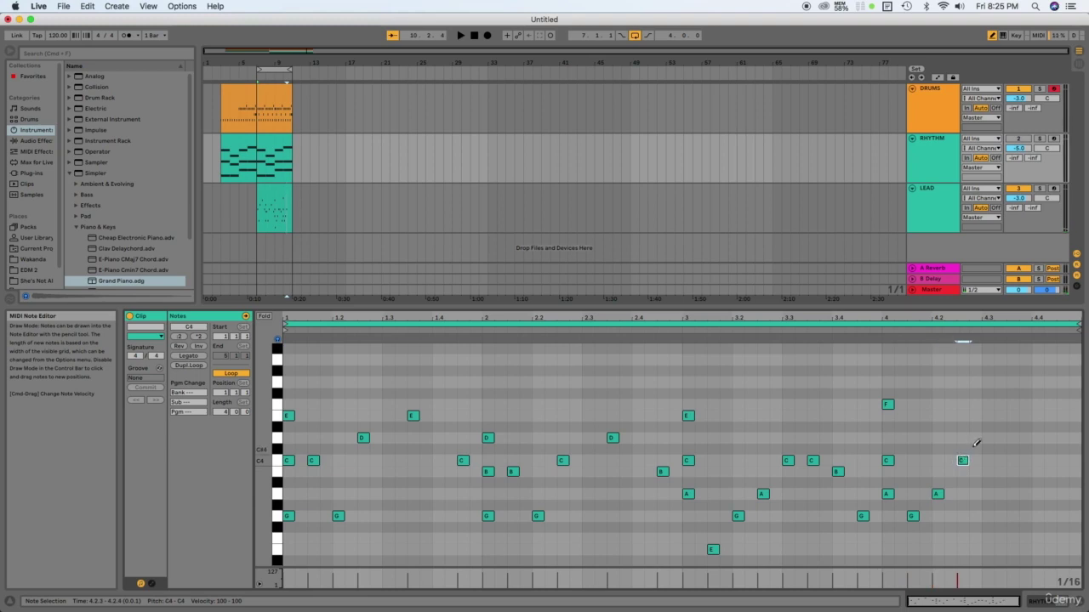
click(988, 438)
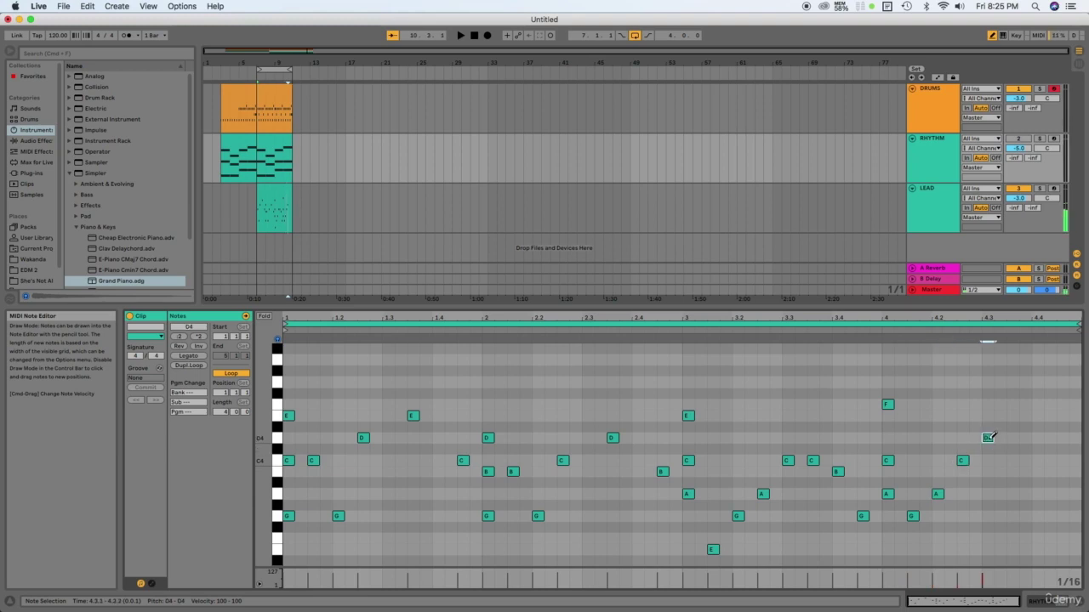
Finish the fourth bar with D4 at 4.3.3, C4 at 4.4 and B3 at 4.4.3, and play the whole loop.
click(1011, 437)
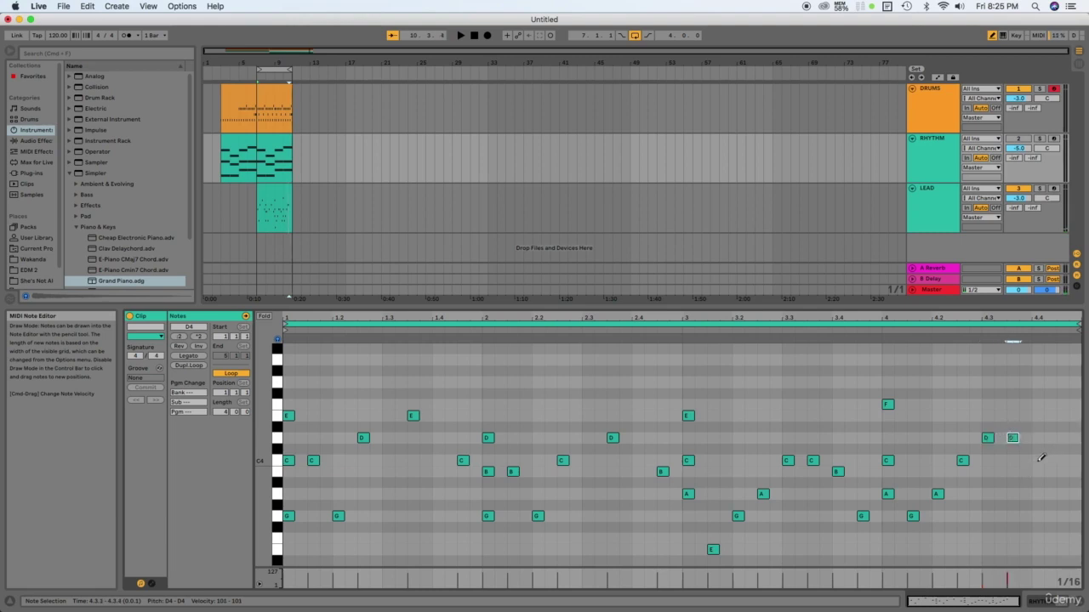
click(1037, 460)
click(1064, 471)
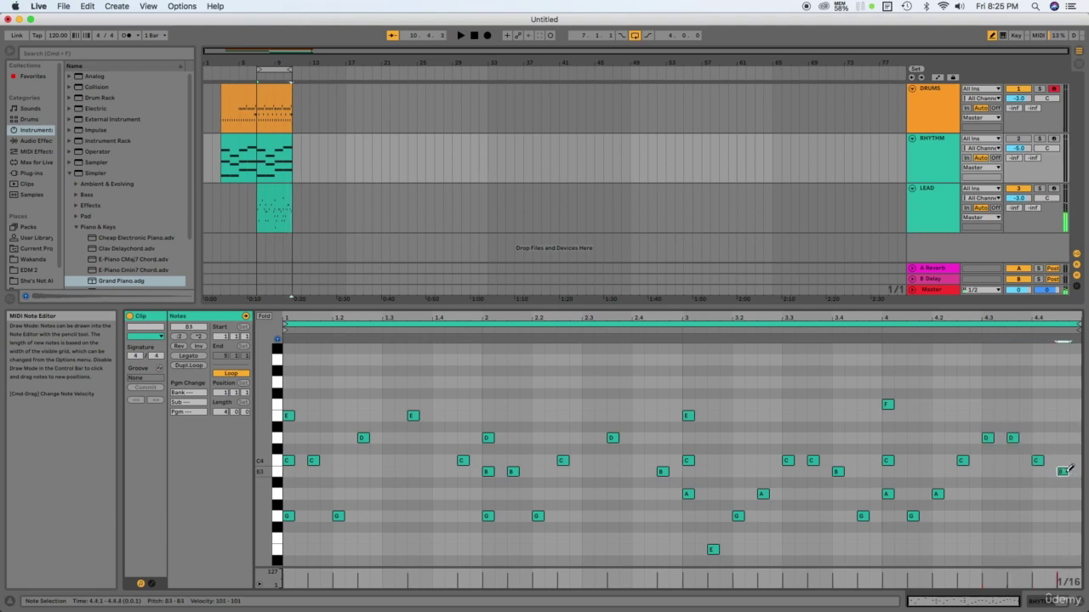
key(space)
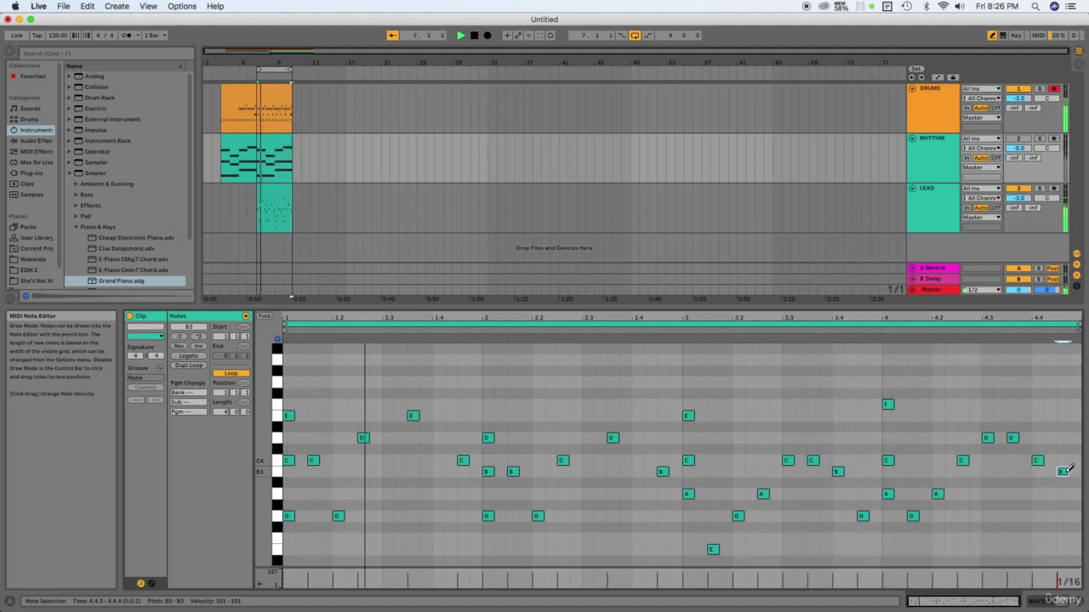
Replace the C4 note at 3.3 with D4 and the D4 note at 4.3 with F4, and play the loop.
click(781, 460)
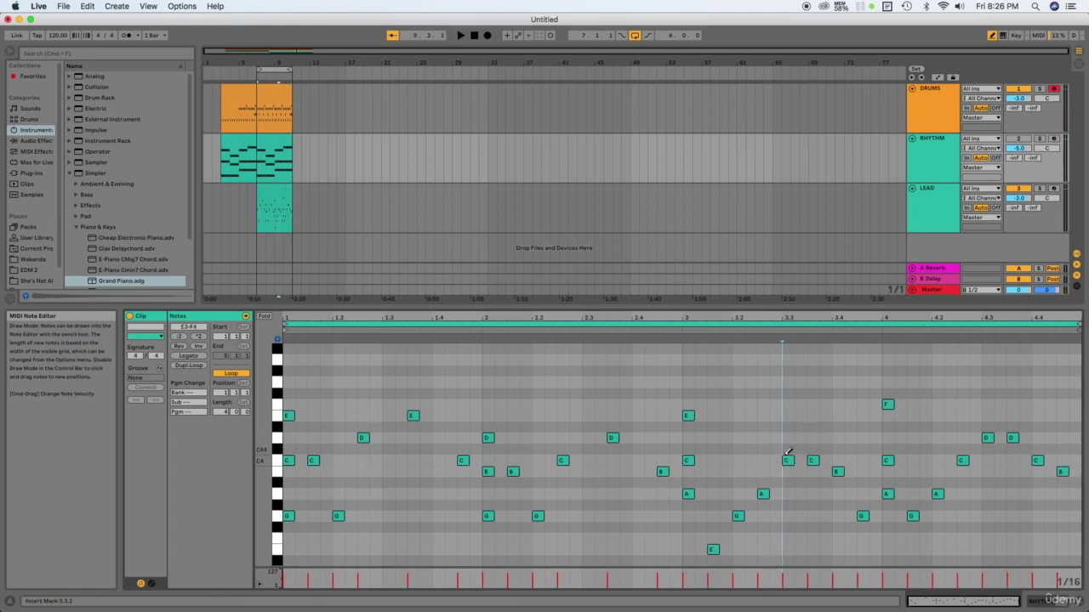
click(790, 438)
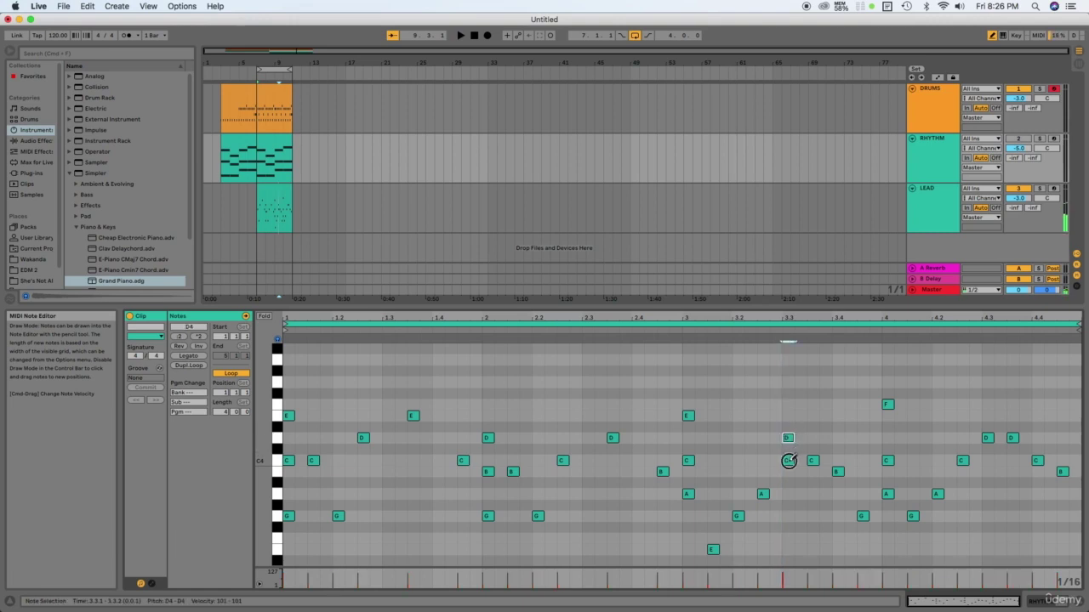
click(793, 460)
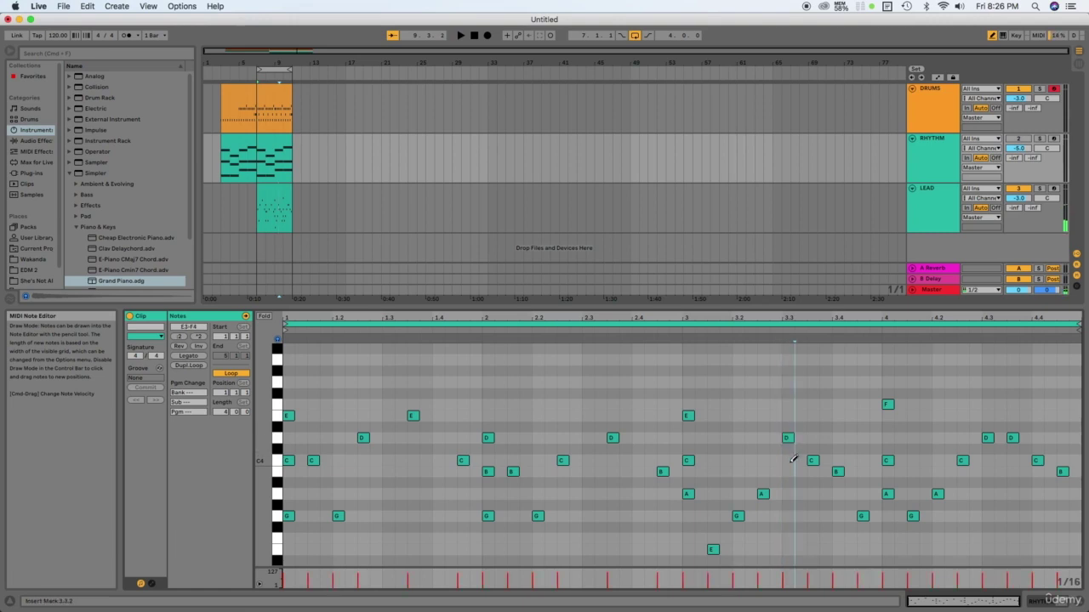
click(990, 405)
click(989, 436)
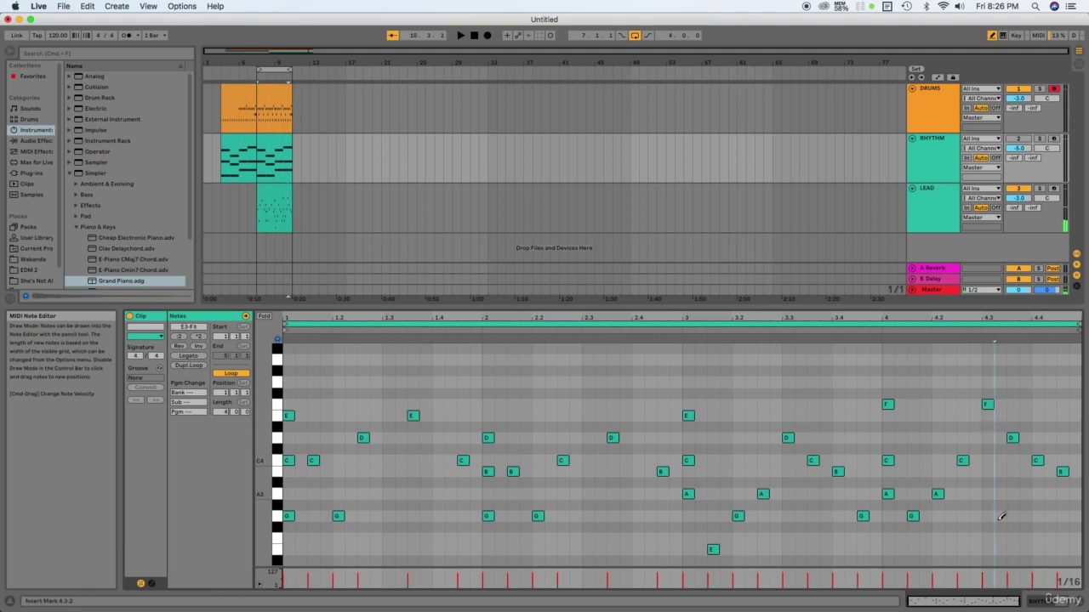
key(space)
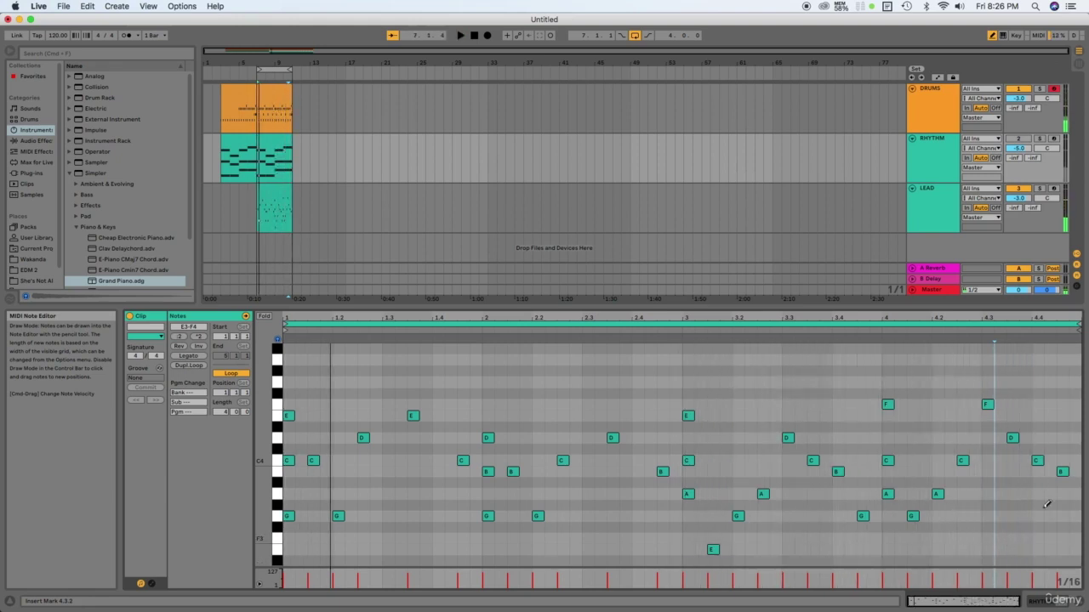
Replace the D4 note at 4.3.3 with E4 and the C4 note at 4.4 with D4, and play the loop.
click(1019, 416)
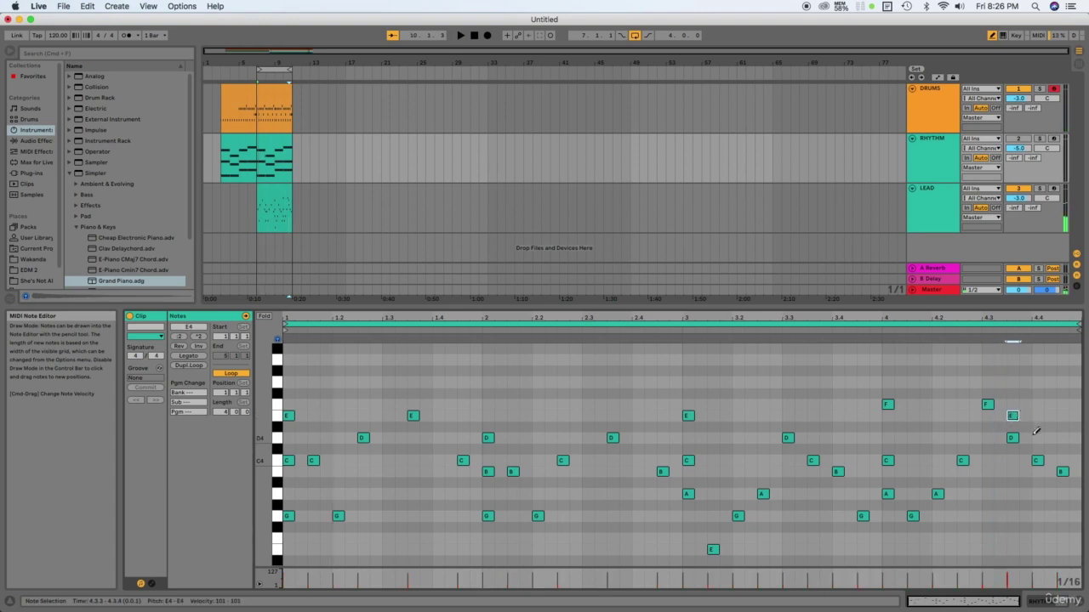
click(1037, 439)
click(1015, 438)
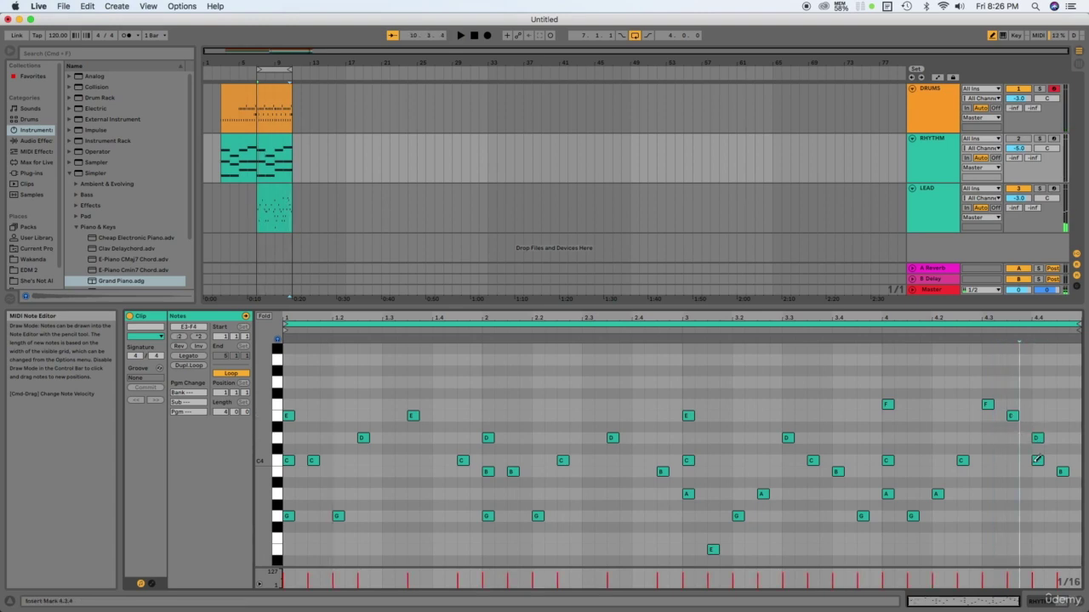
click(1041, 460)
click(1057, 460)
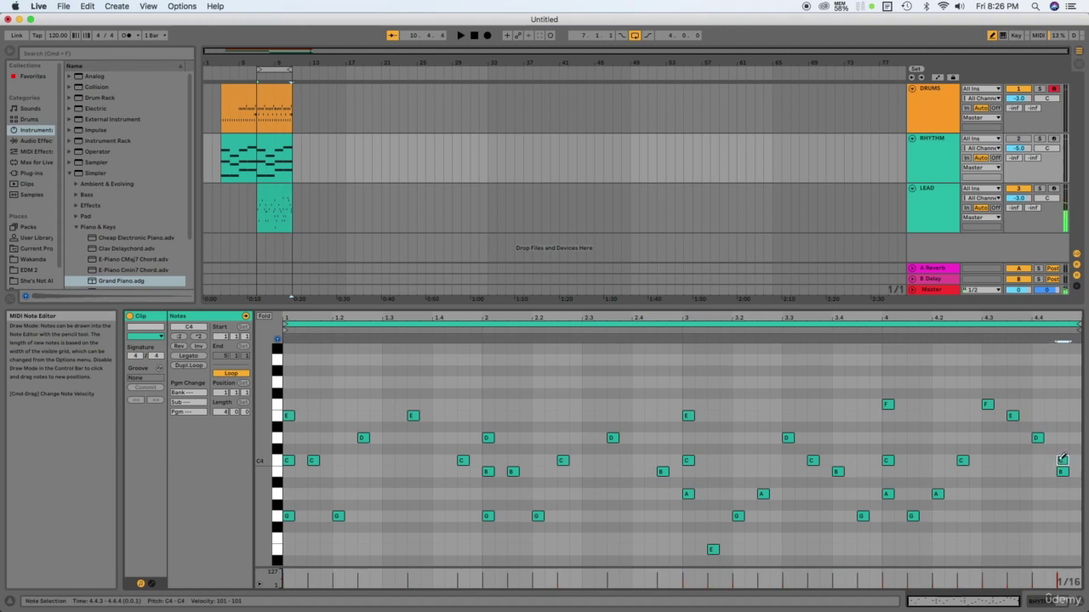
click(1060, 460)
key(space)
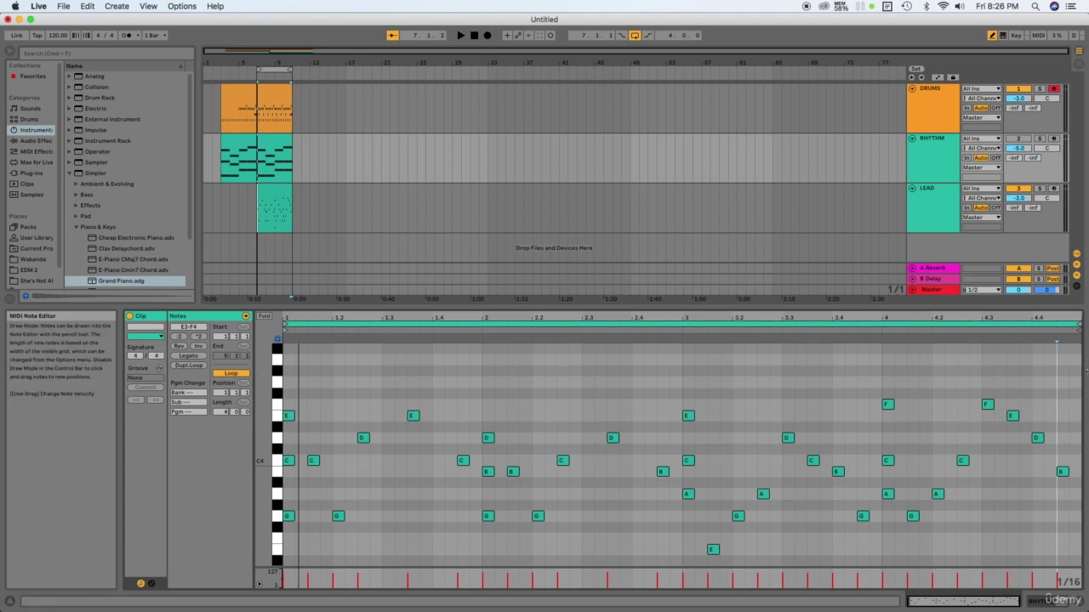
Leave draw mode, lengthen all LEAD notes together from their ends to eighth notes, and play the loop.
key(b)
click(362, 403)
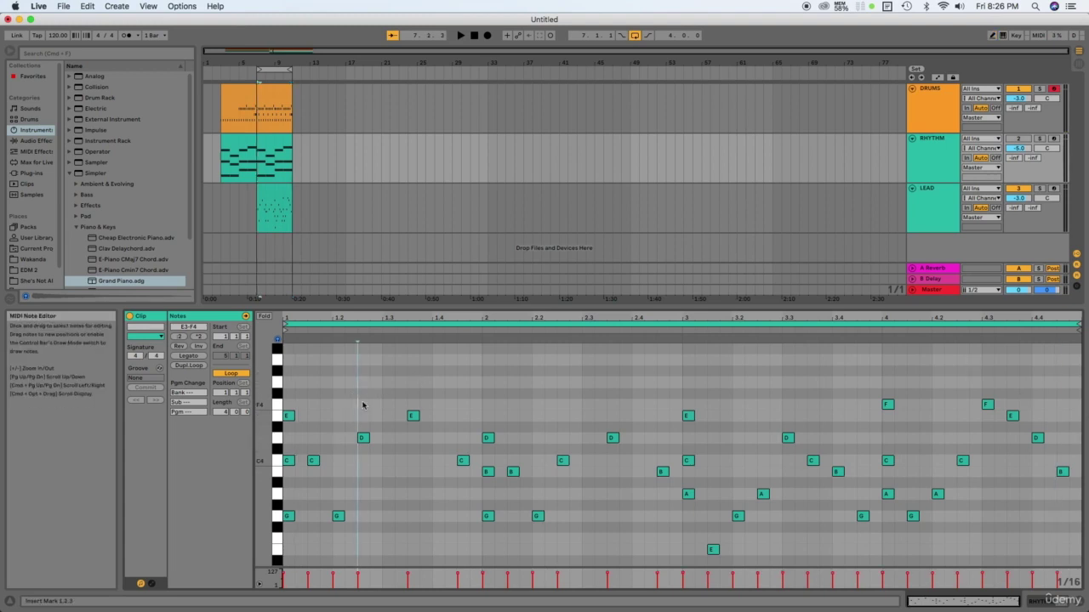
key(super+a)
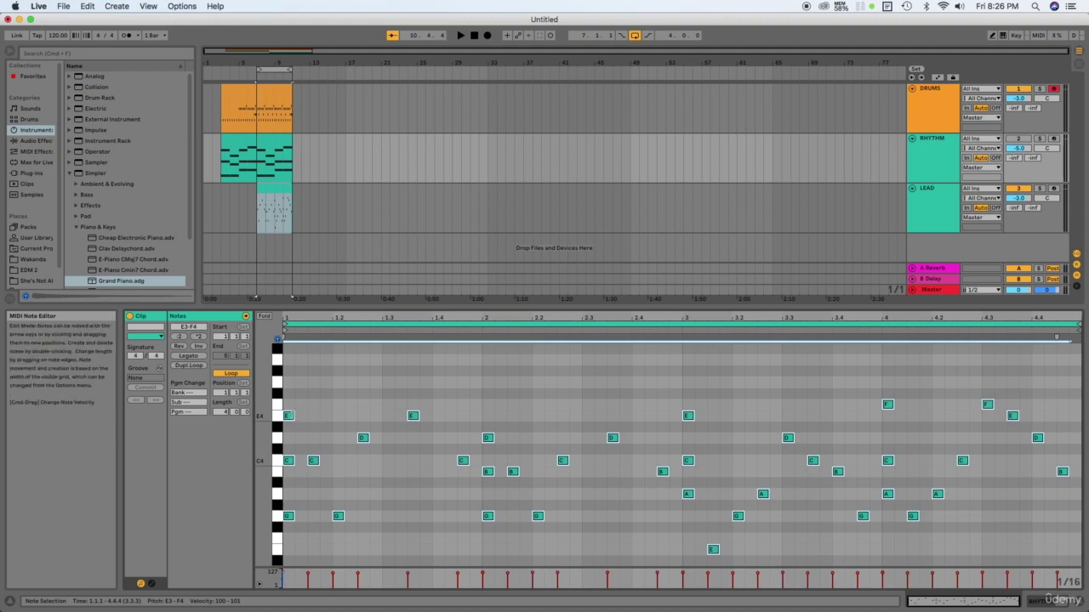
drag(294, 414, 305, 415)
key(space)
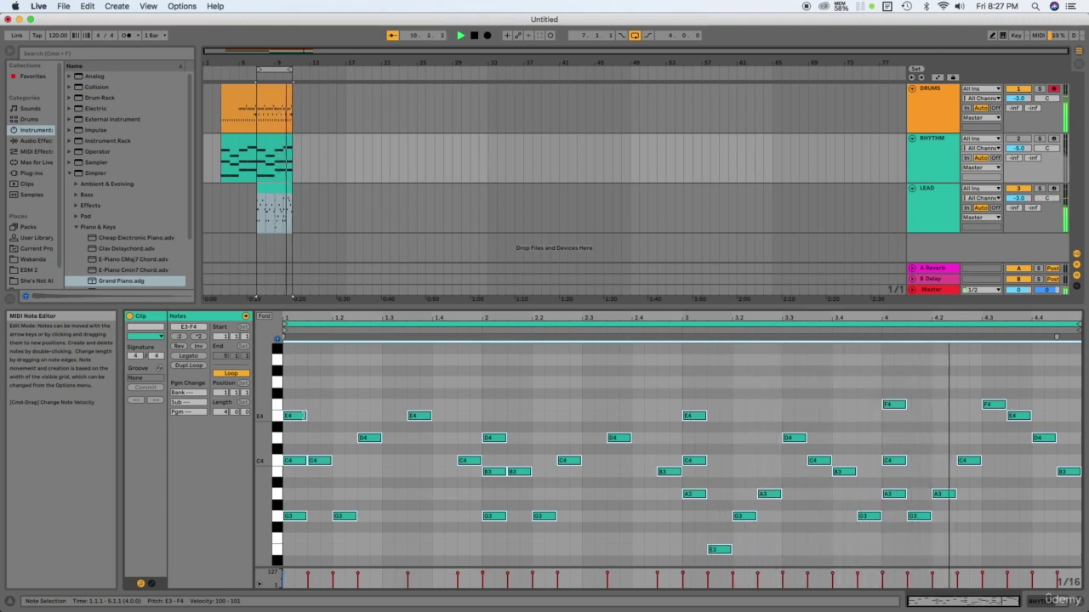
key(space)
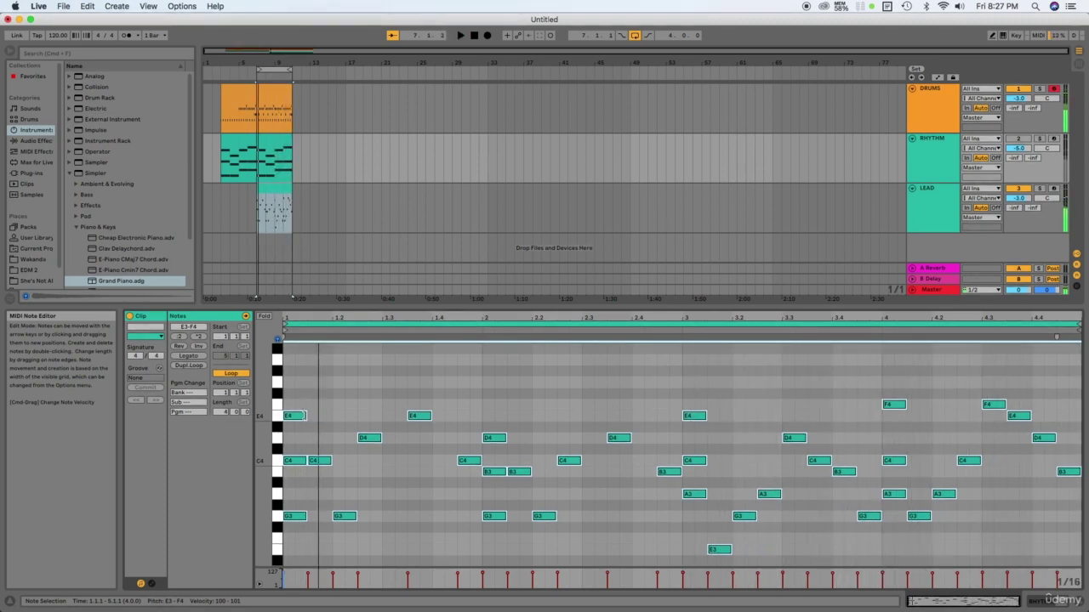